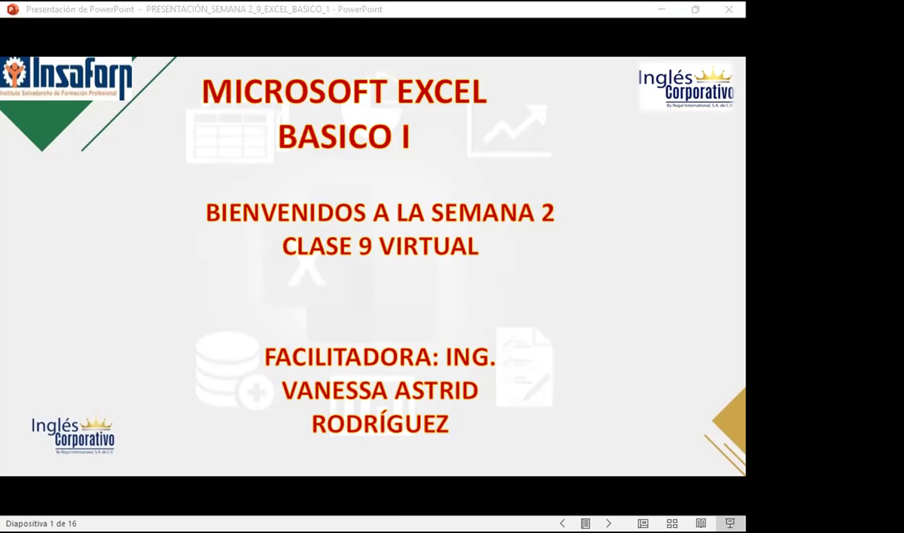
Step: Move the slideshow past the title slide to slide 2, 'SESIÓN: 9'
left_click(474, 477)
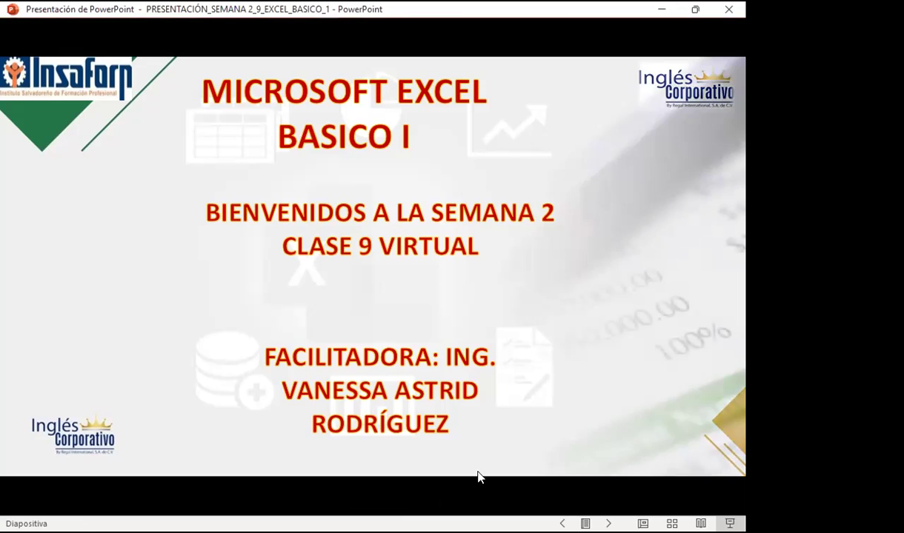
scroll(475, 455, "up", 1)
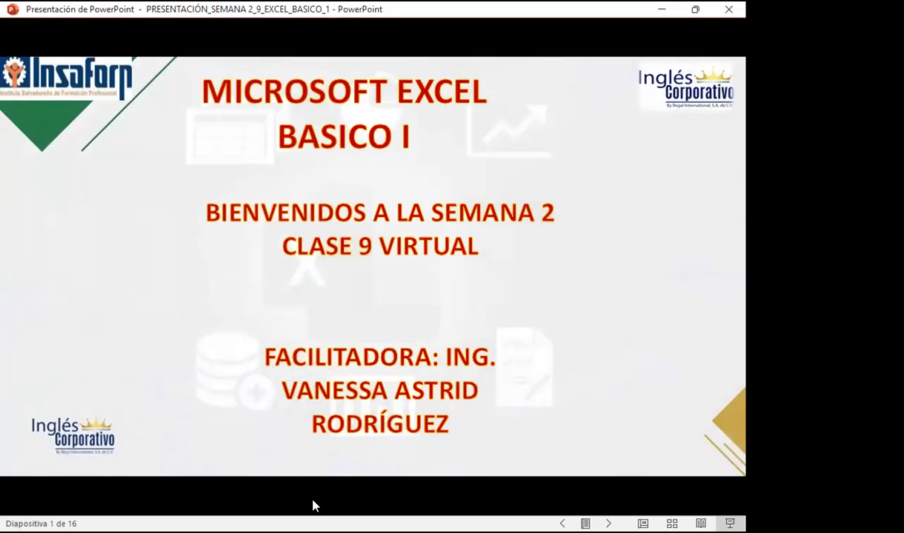
right_click(314, 505)
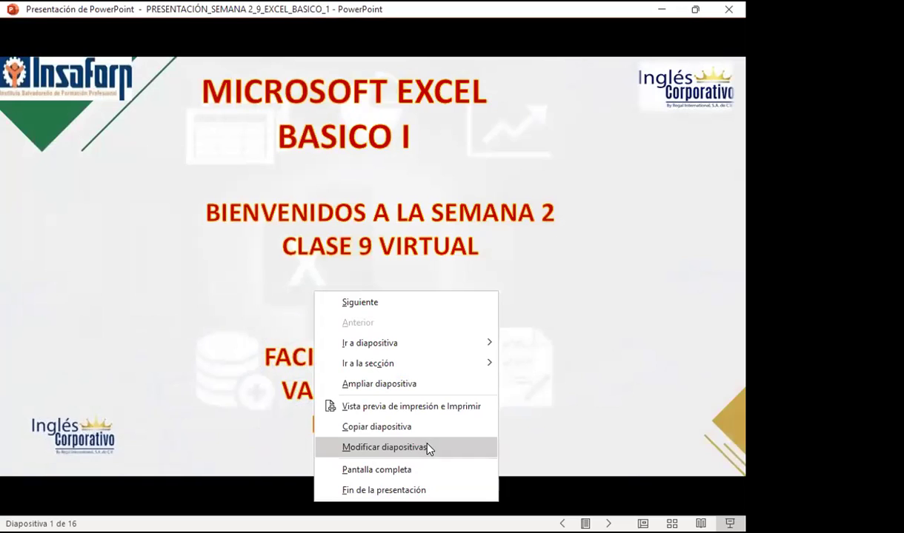
left_click(413, 472)
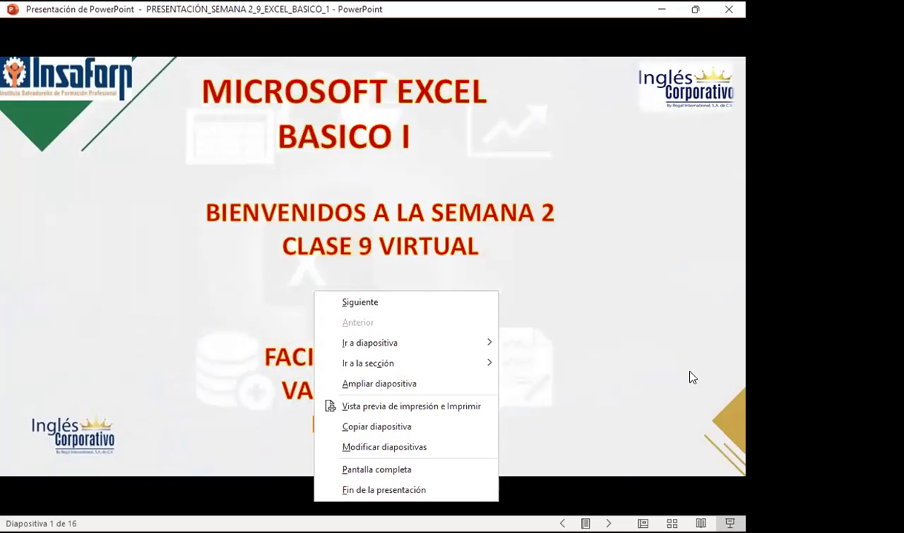
left_click(693, 497)
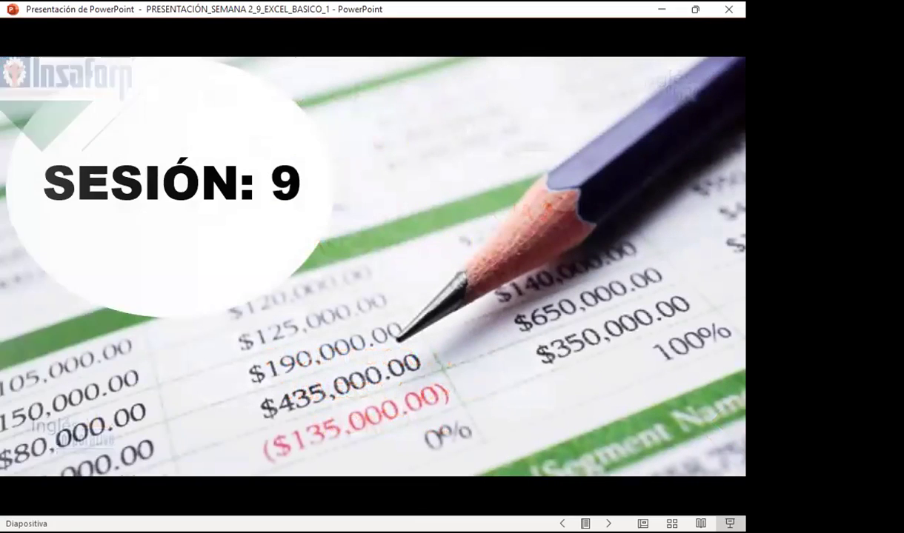
Step: Step back to slide 1, the 'MICROSOFT EXCEL BASICO I' title slide
key("Left")
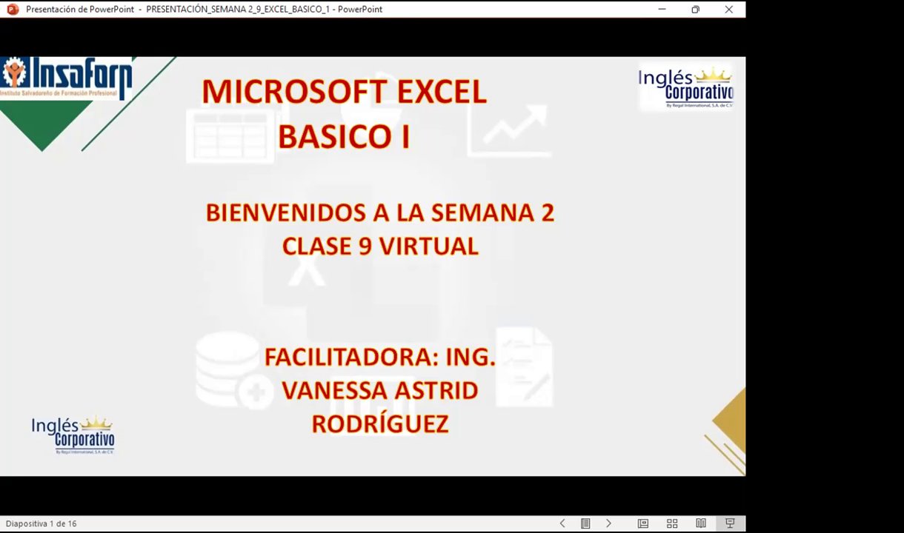
Step: Preview slide 2, return to the title, then bring the deck forward on 'SESIÓN: 9'
key("Right")
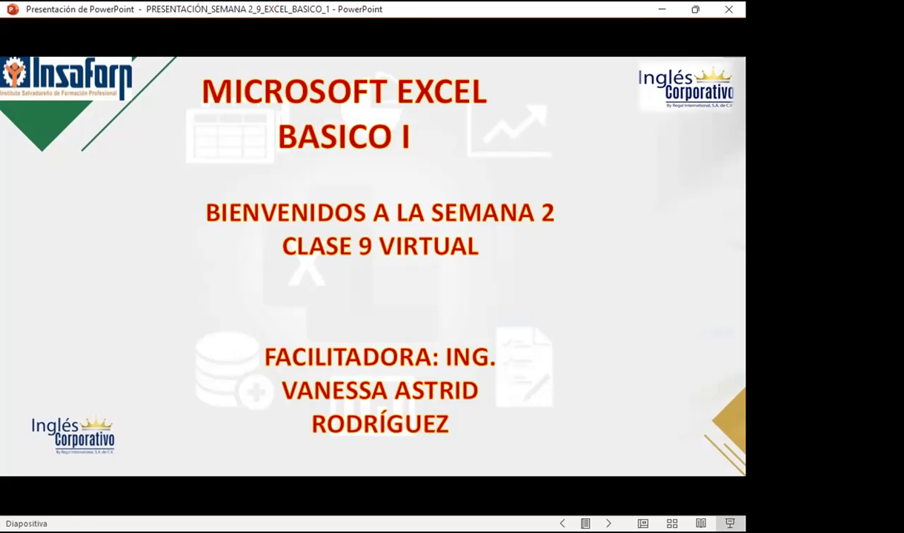
key("Left")
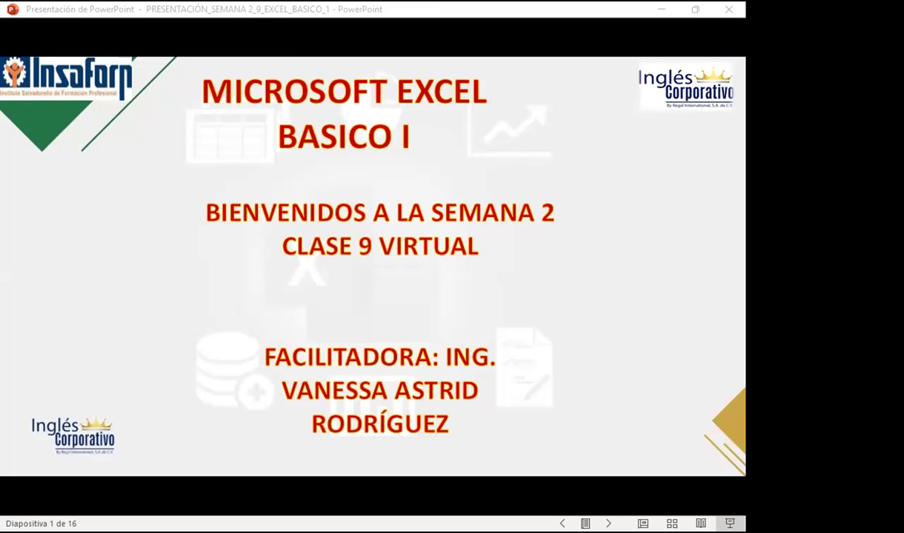
left_click(330, 280)
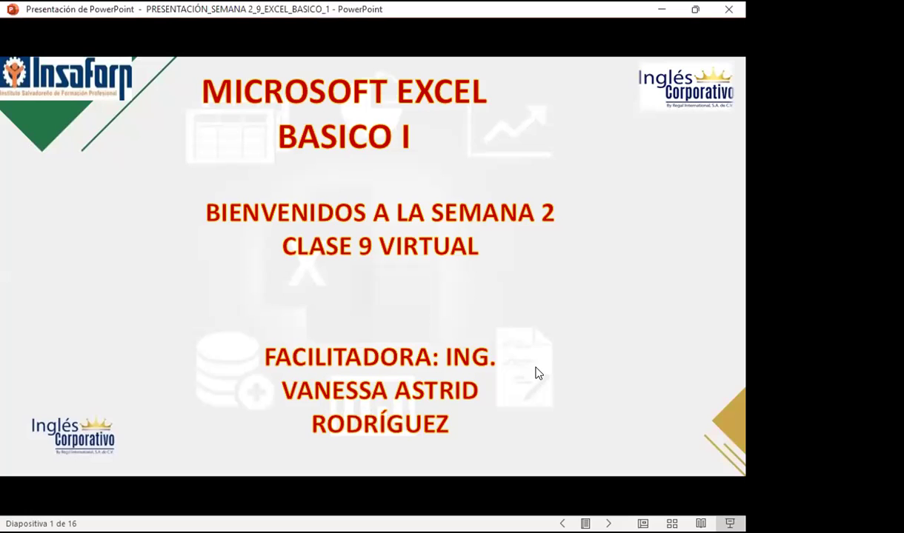
left_click(441, 475)
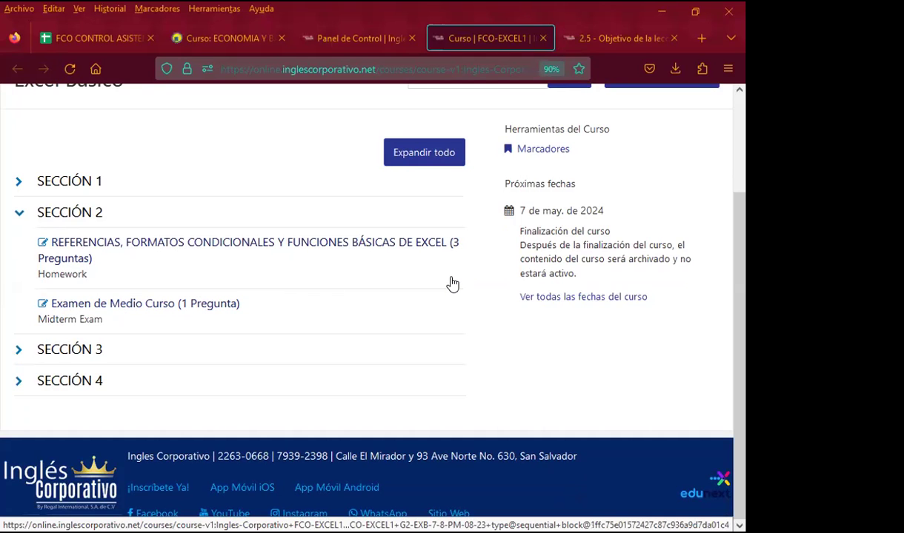
Step: Read through lesson 2.5, 'Objetivo de la lección: Administrador de nombres', in the course page
left_click(589, 33)
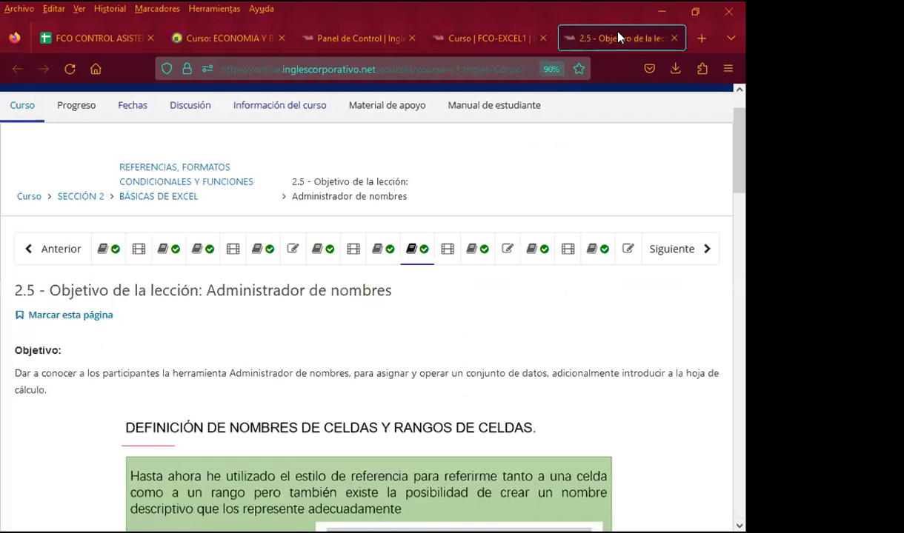
scroll(641, 359, "down", 2)
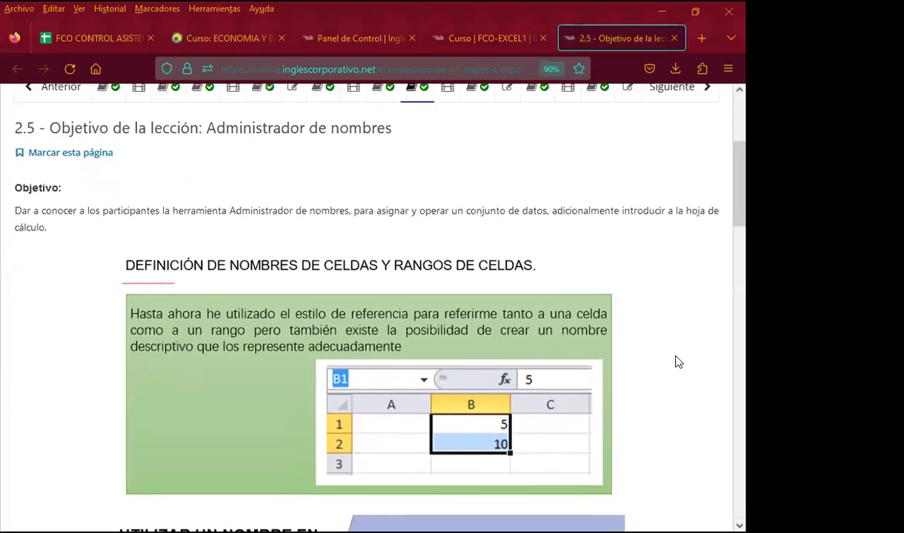
scroll(675, 360, "down", 1)
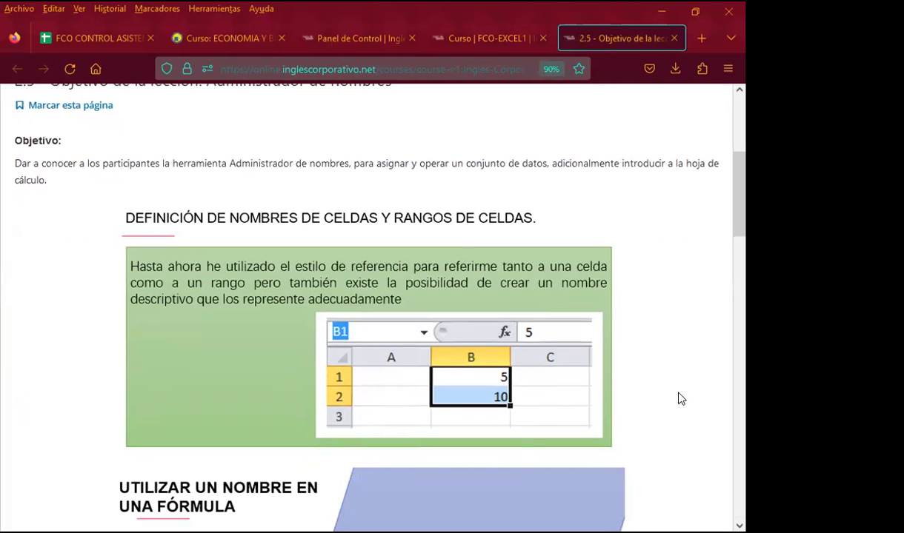
left_click(713, 311)
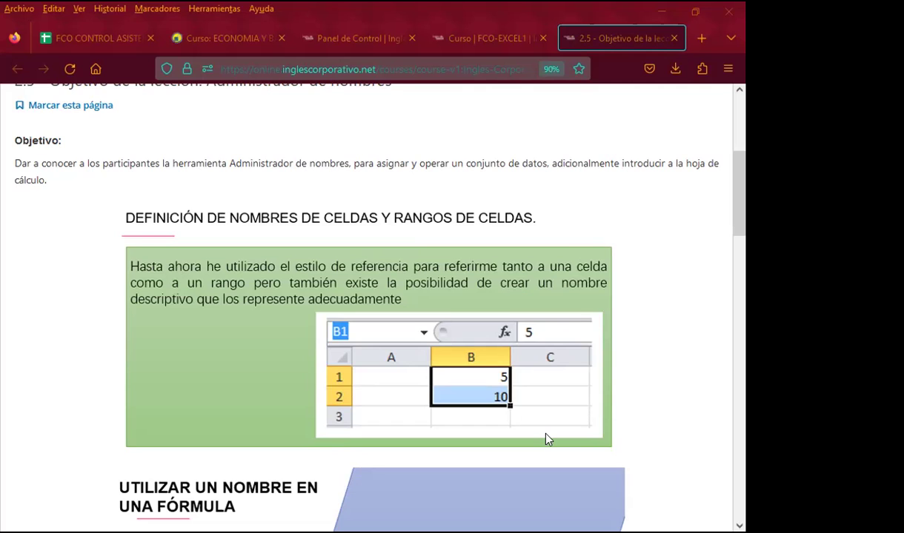
scroll(193, 318, "up", 1)
scroll(157, 316, "down", 1)
scroll(349, 264, "up", 3)
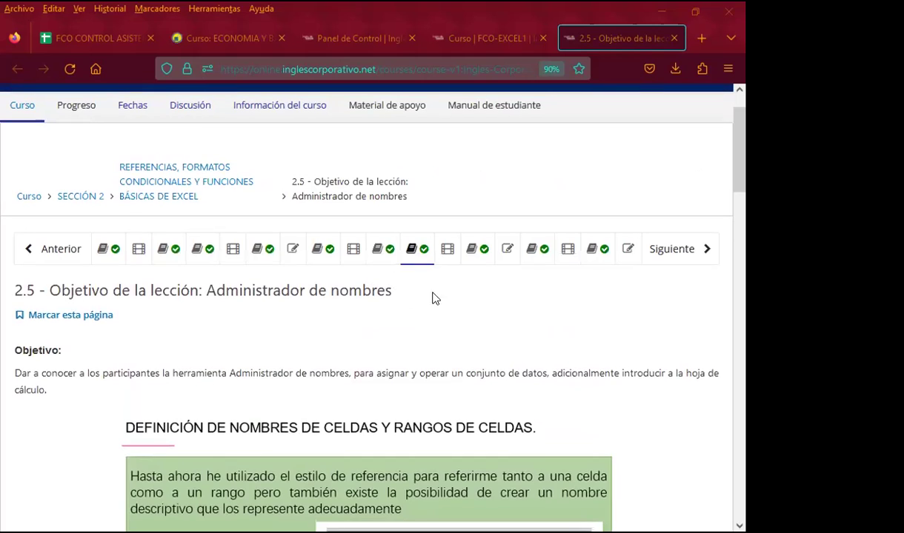
Step: Look at the class 9 forum unit, then return to the 'SESIÓN: 9' slide in PowerPoint
left_click(478, 254)
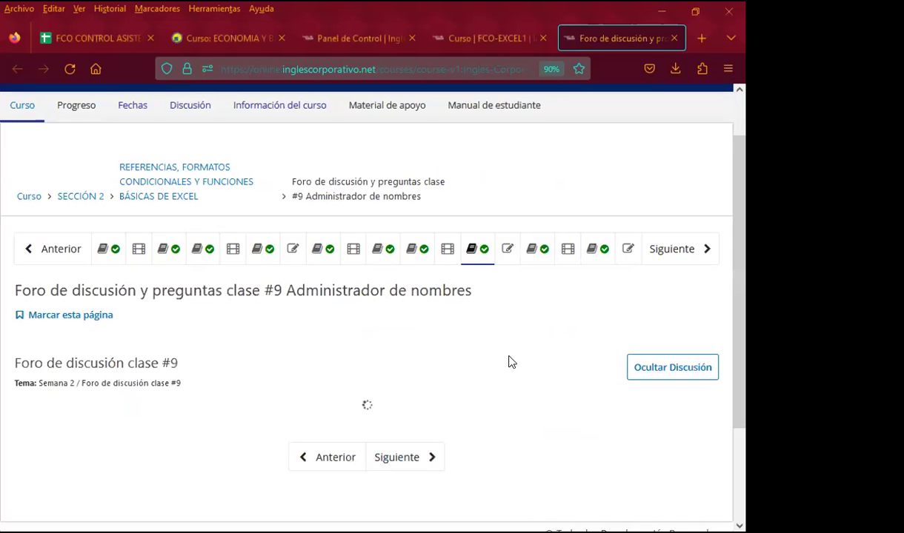
scroll(536, 296, "down", 2)
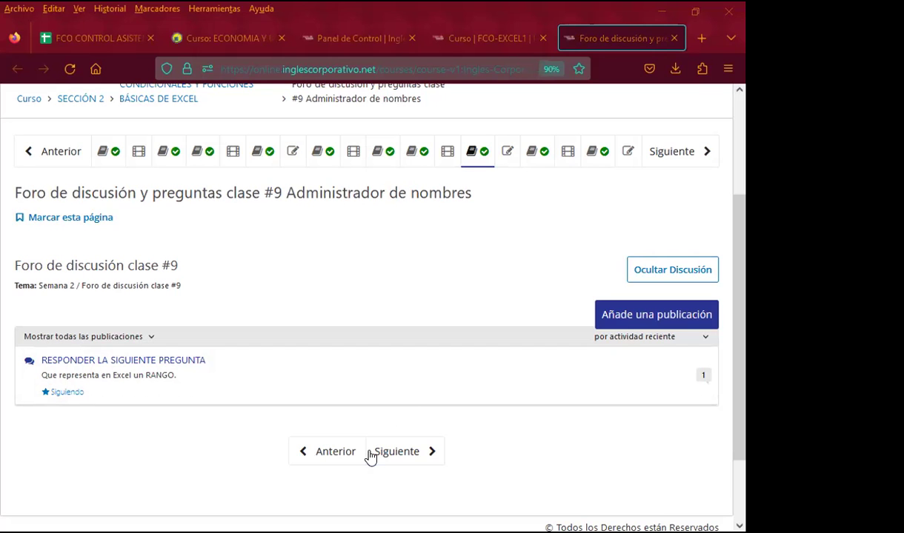
key("alt+Tab")
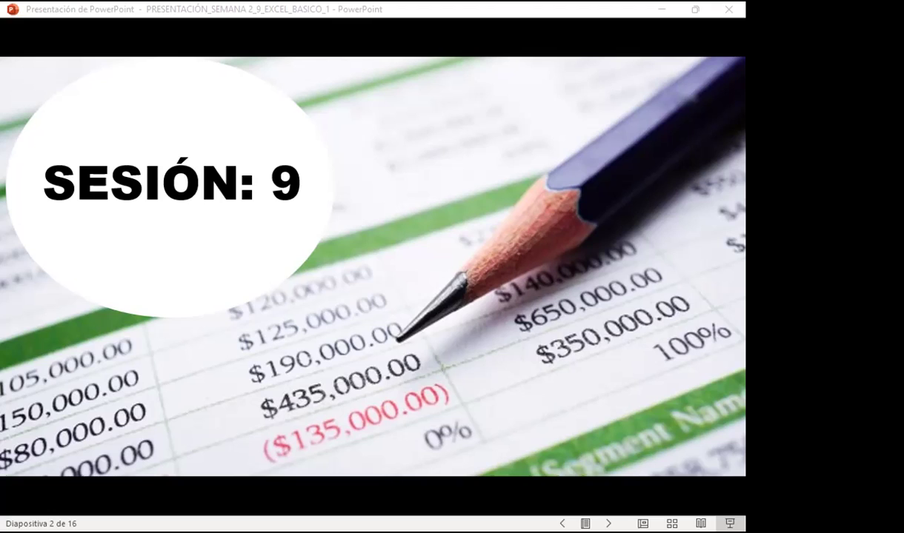
Step: Advance to slide 3, the AGENDA listing five session items
left_click(457, 291)
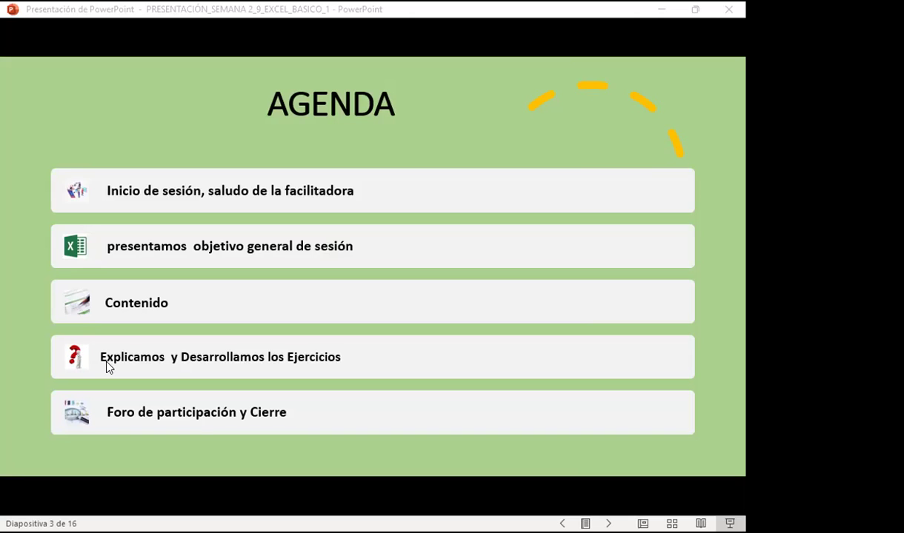
Step: Advance the deck past the agenda toward the session objective and 'Nombres de rangos' slides
left_click(495, 292)
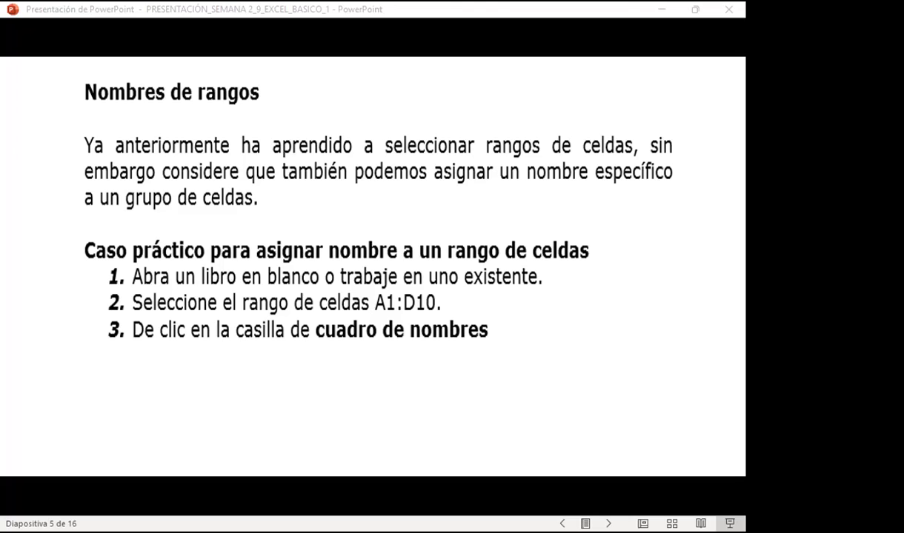
Step: Advance to slide 6, showing steps 4–7 for naming the range GRUPO1
key("Right")
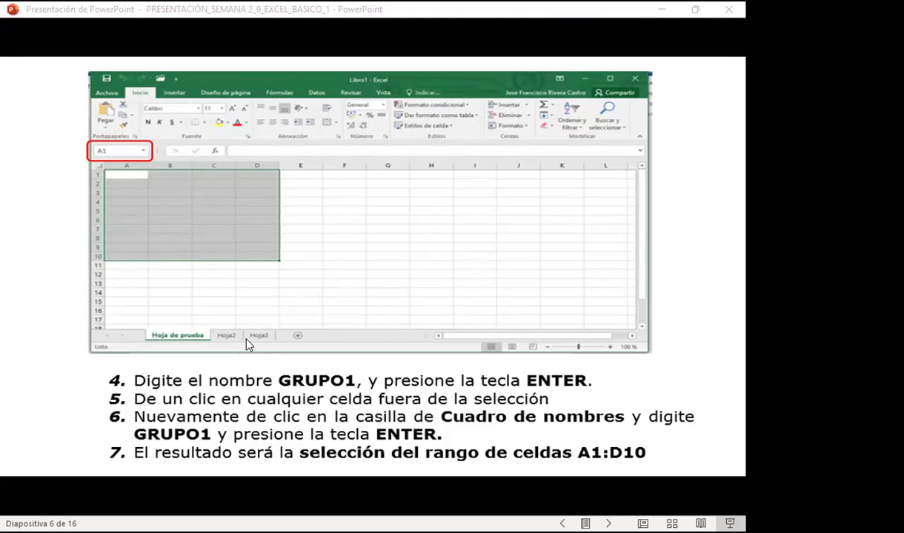
Step: In Excel's RANGO sheet, select A1:D10 and type 'EJERCICIO_' into the Name Box
key("alt+Tab")
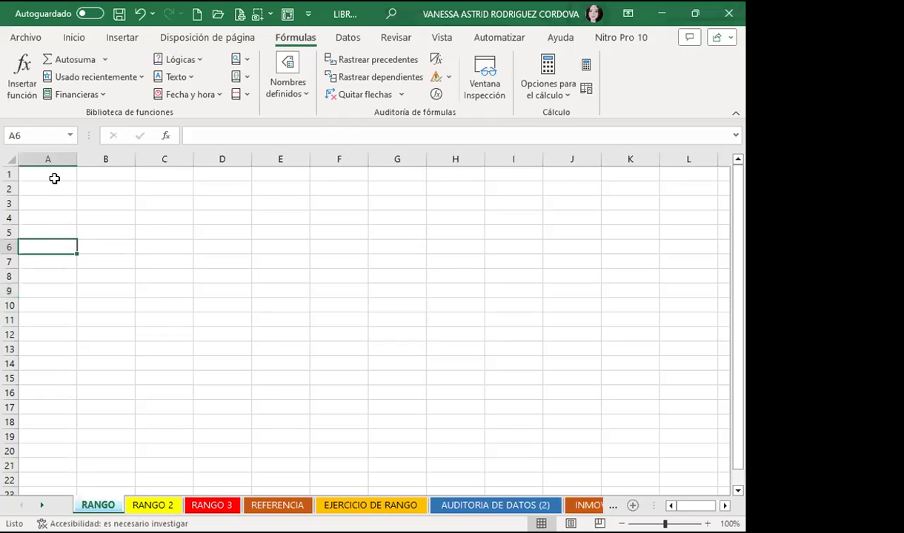
mouse_move(40, 175)
left_mouse_down()
mouse_move(220, 291)
mouse_move(214, 297)
left_mouse_up()
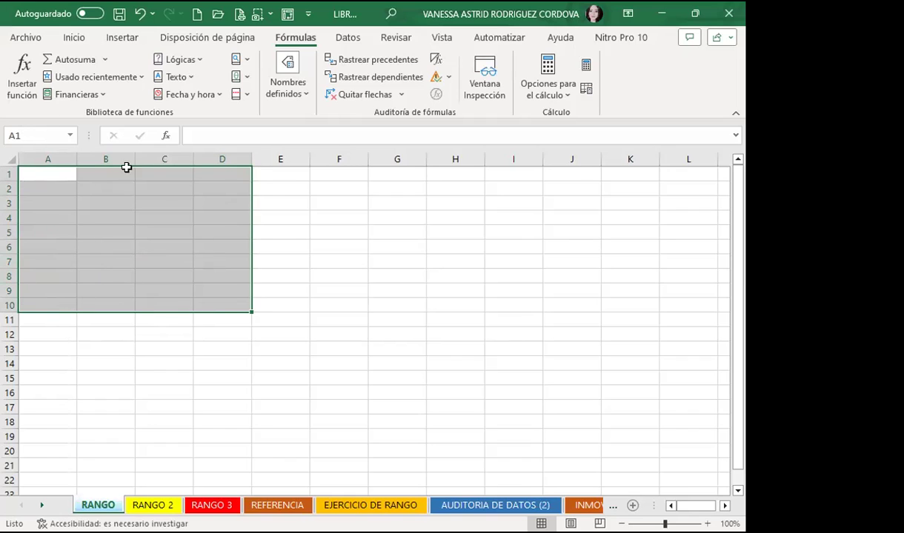
left_click(34, 134)
type("ejercicio")
key("BackSpace")
key("BackSpace")
key("BackSpace")
key("BackSpace")
key("BackSpace")
key("BackSpace")
key("BackSpace")
type("EJERCICIO")
type("_")
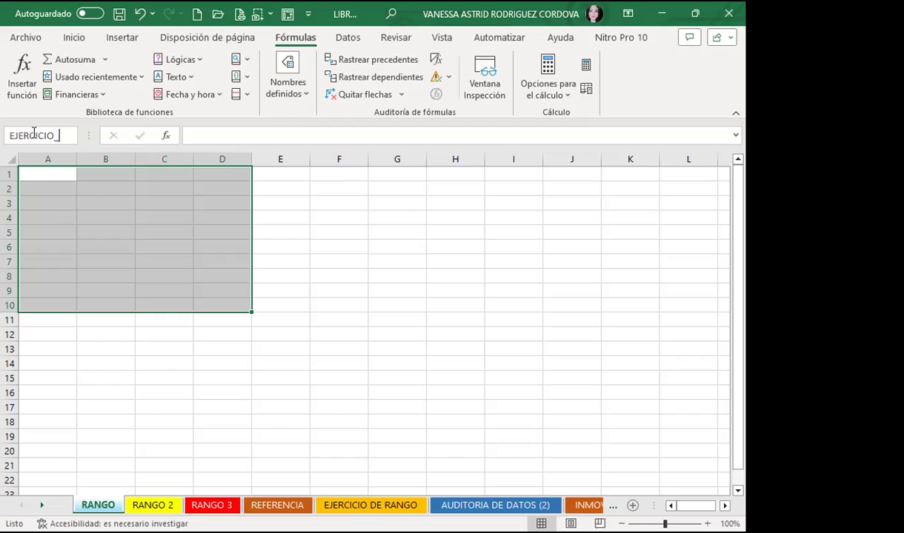
Step: Name the selected cells A1:D10 EJERCICIO_1 using the Name Box
type("1")
key("Return")
left_click(447, 247)
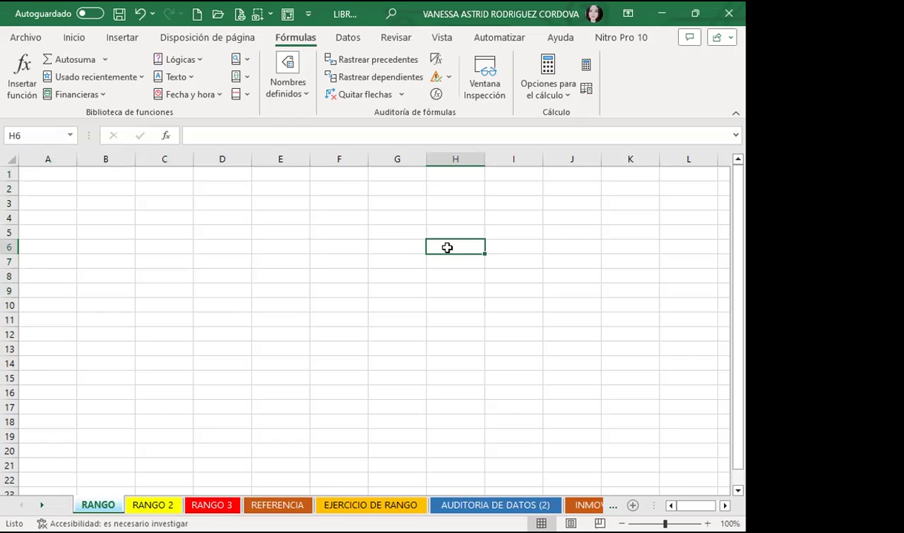
Step: Pick EJERCICIO_1 from the Name Box list to confirm it selects A1:D10
left_click(72, 39)
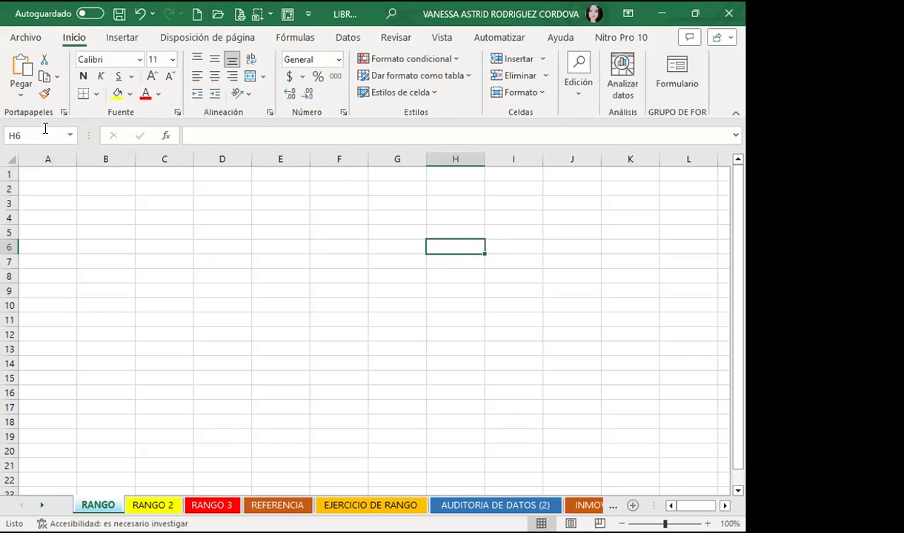
left_click(72, 137)
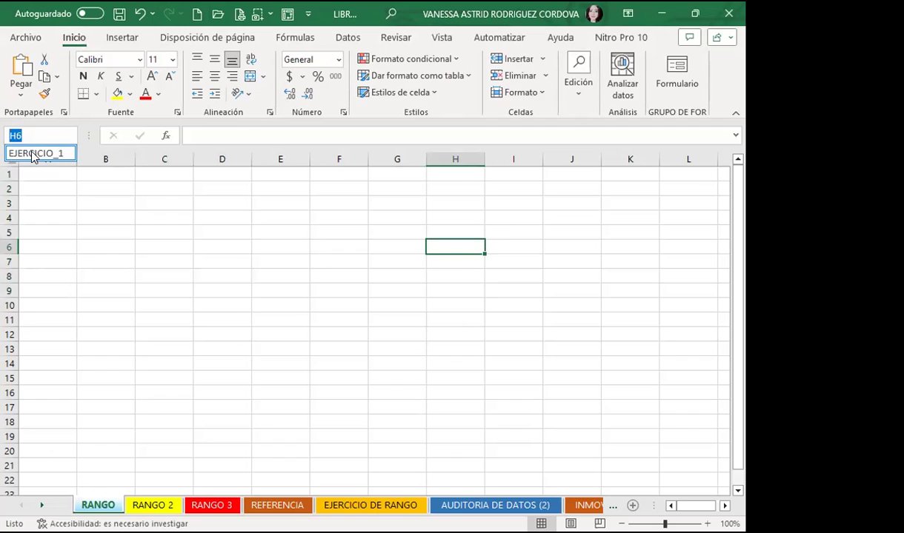
left_click(33, 154)
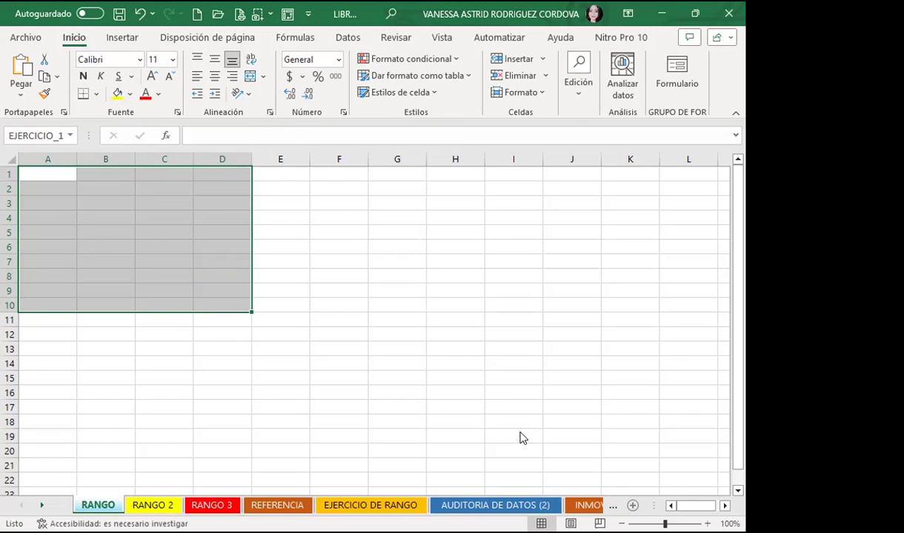
left_click(296, 216)
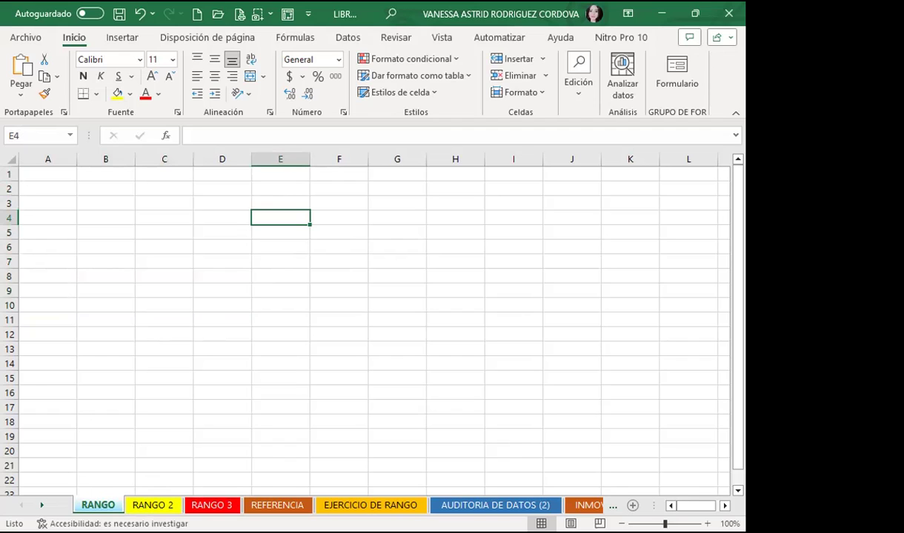
left_click(212, 505)
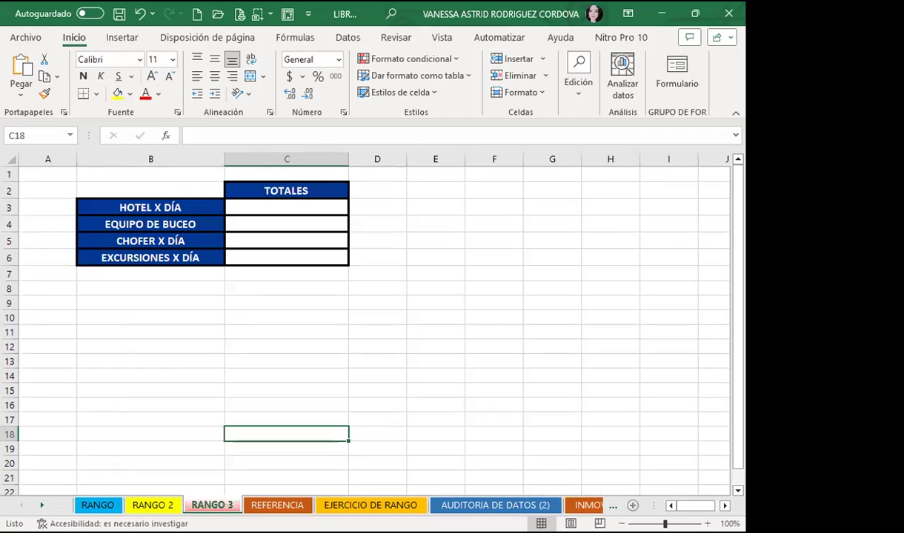
left_click(434, 295)
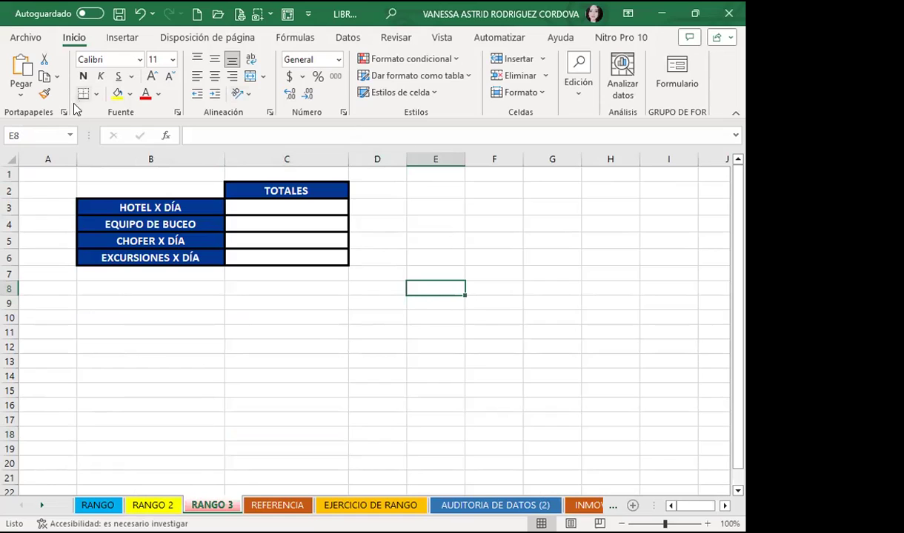
left_click(69, 136)
left_click(36, 151)
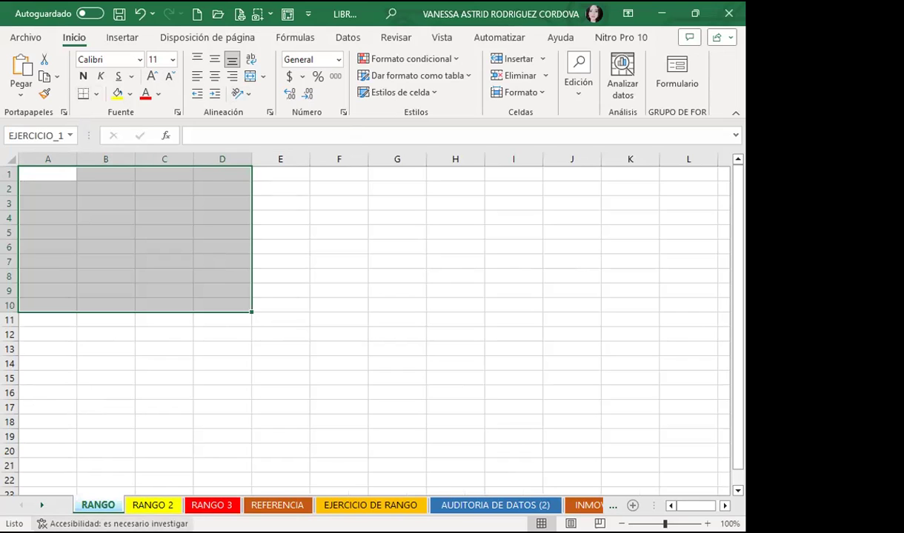
left_click(42, 505)
left_click(42, 505)
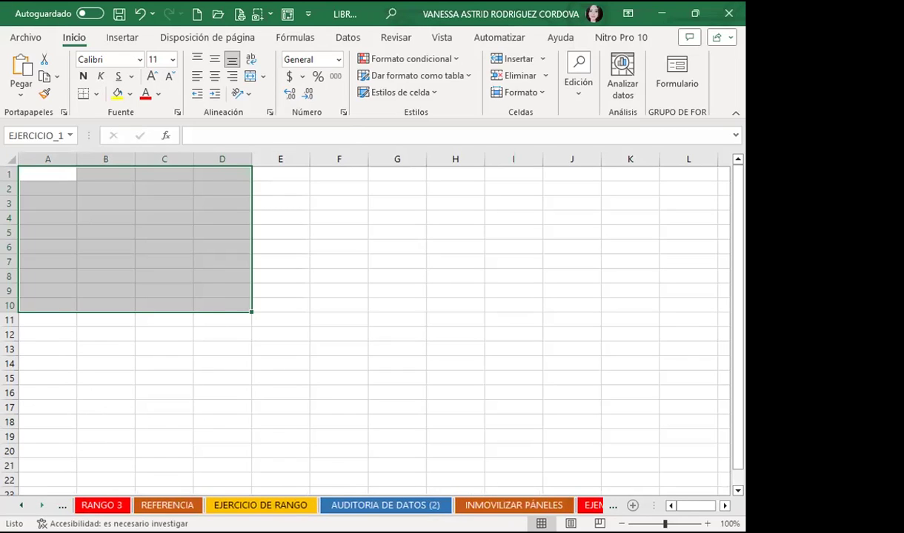
right_click(41, 505)
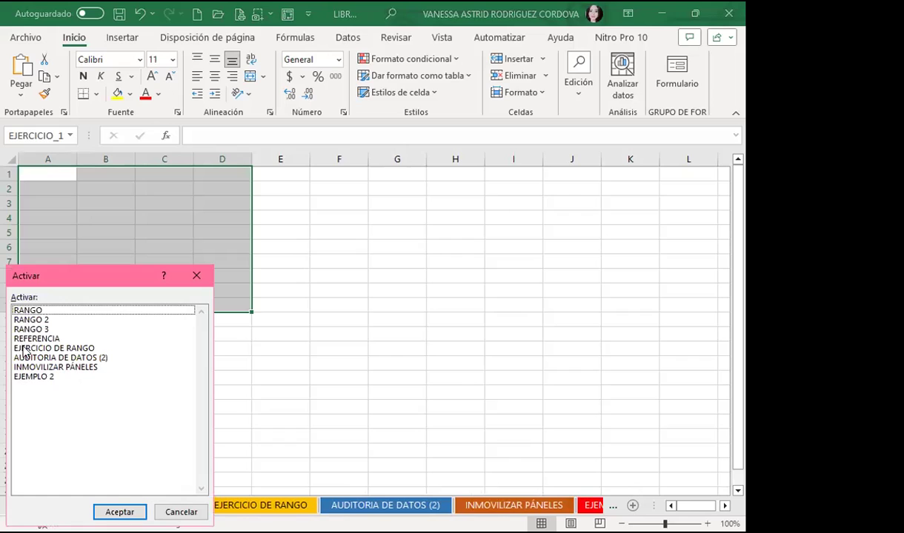
left_click(197, 275)
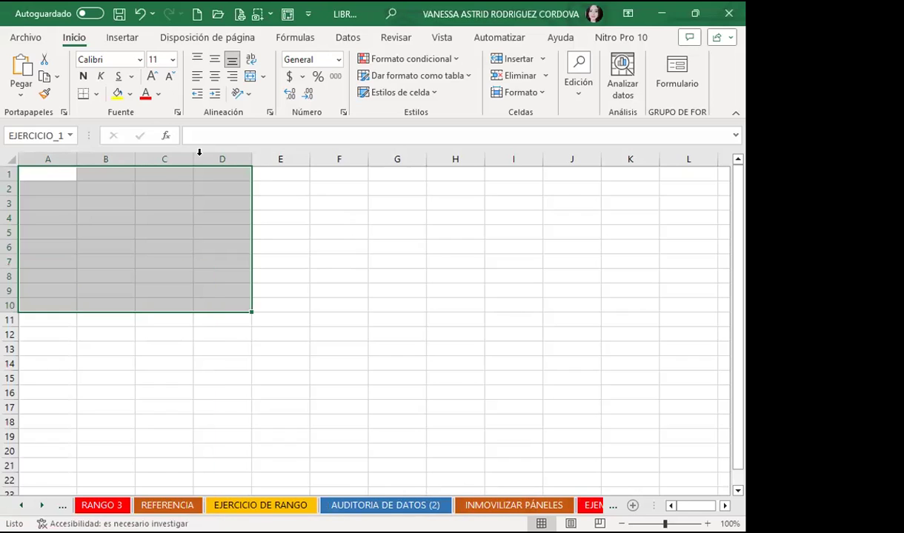
left_click(42, 171)
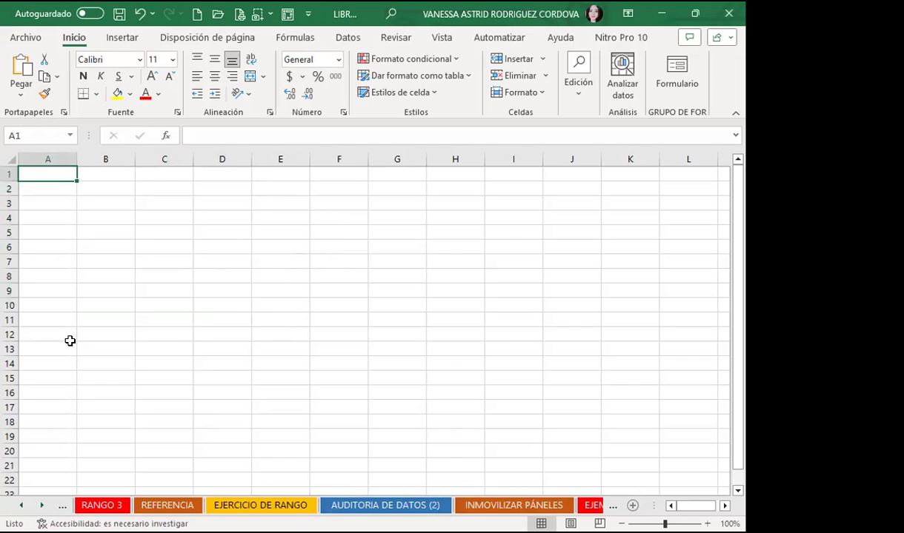
left_click(34, 130)
left_click(66, 137)
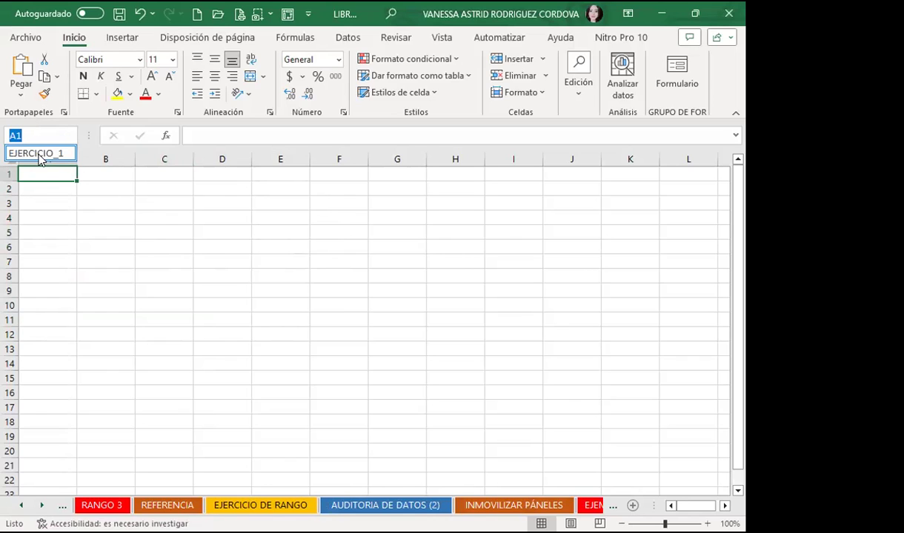
left_click(58, 191)
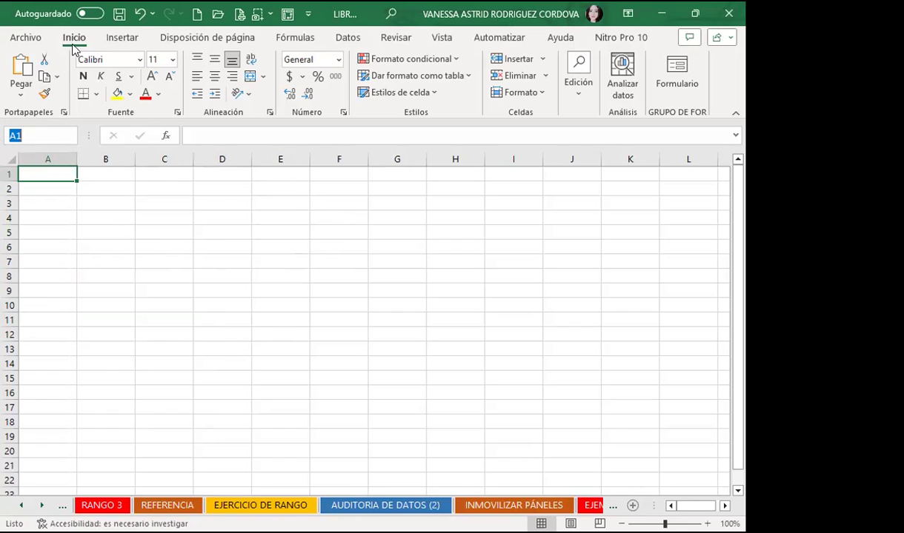
Step: In Name Manager, inspect EJERCICIO_1's reference =RANGO!$A$1:$D$10 and cancel without changes
left_click(288, 42)
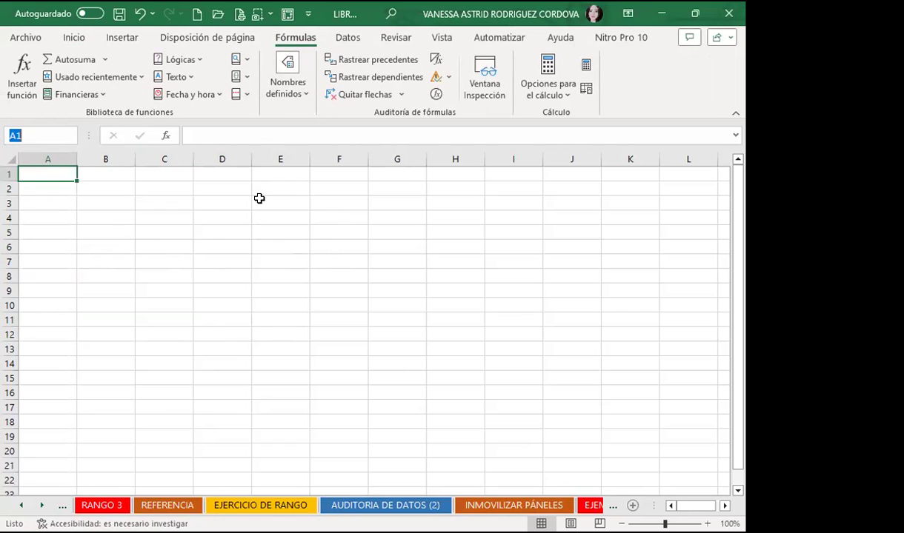
left_click(295, 95)
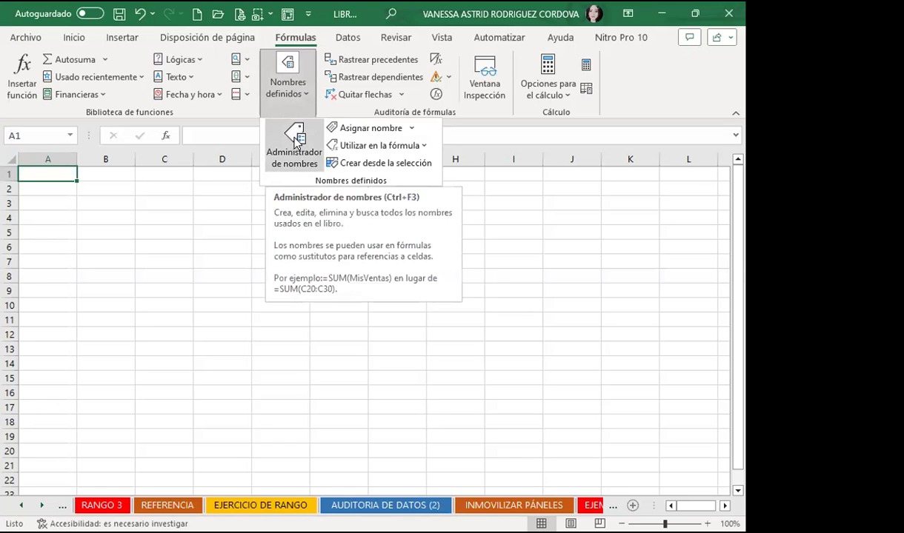
left_click(294, 140)
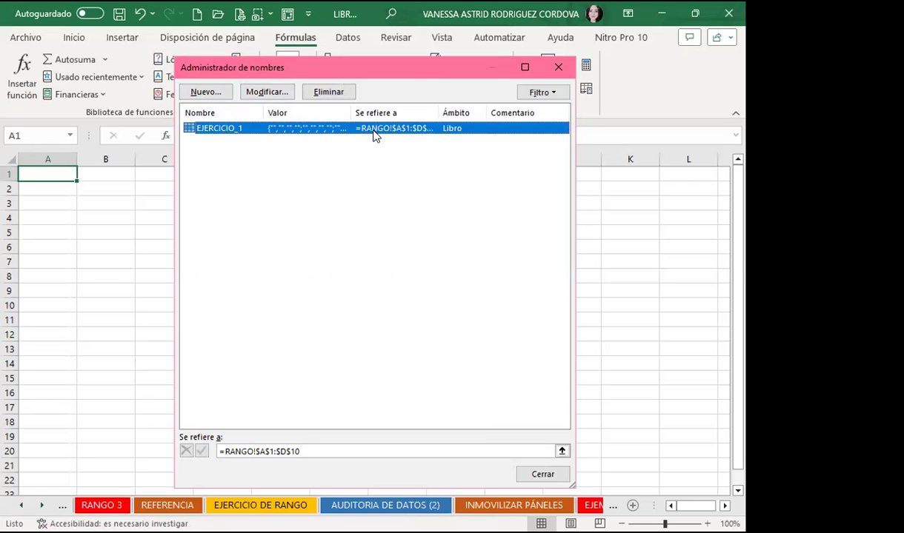
left_click(264, 93)
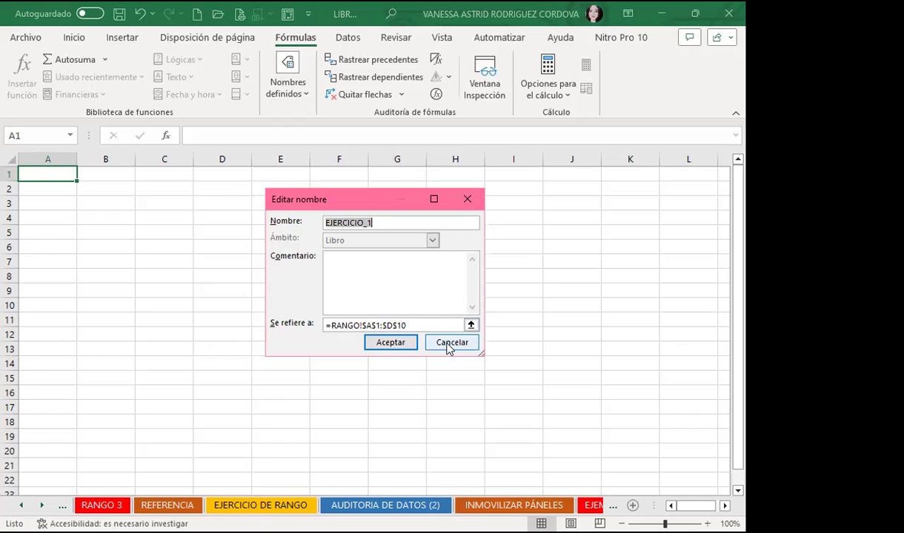
left_click(448, 343)
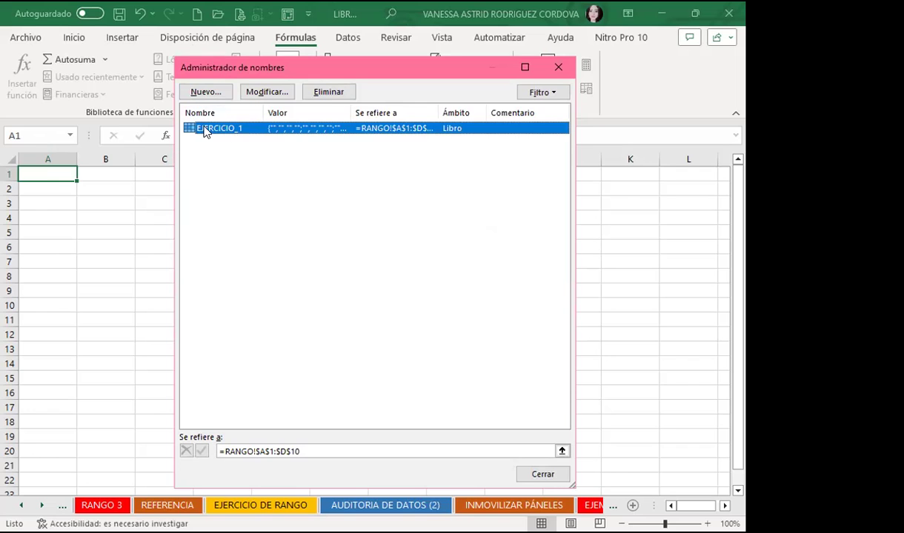
left_click(558, 67)
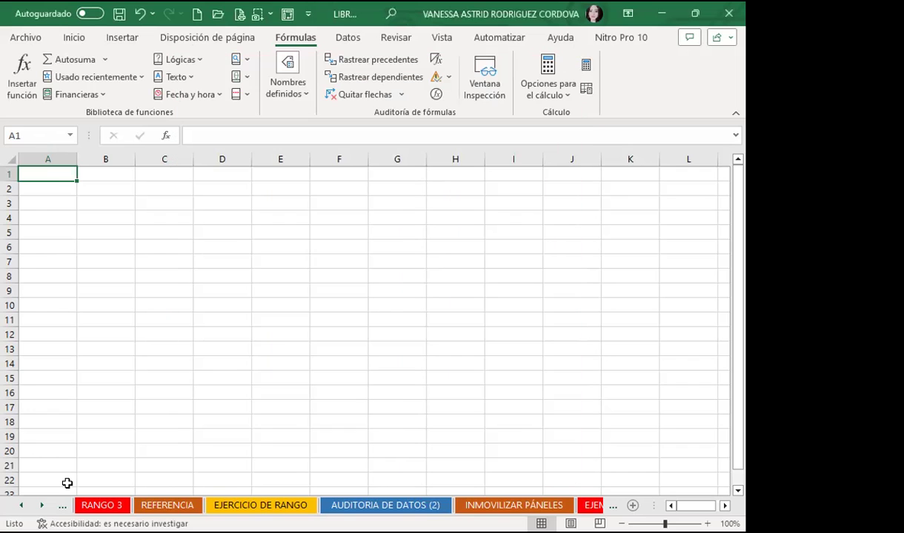
left_click(63, 506)
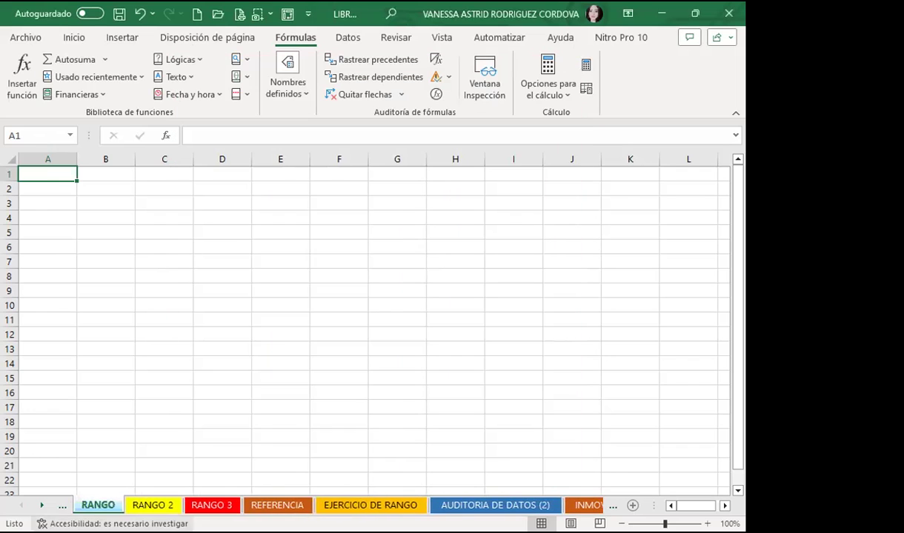
left_click(83, 276)
left_click_drag(54, 170, 397, 393)
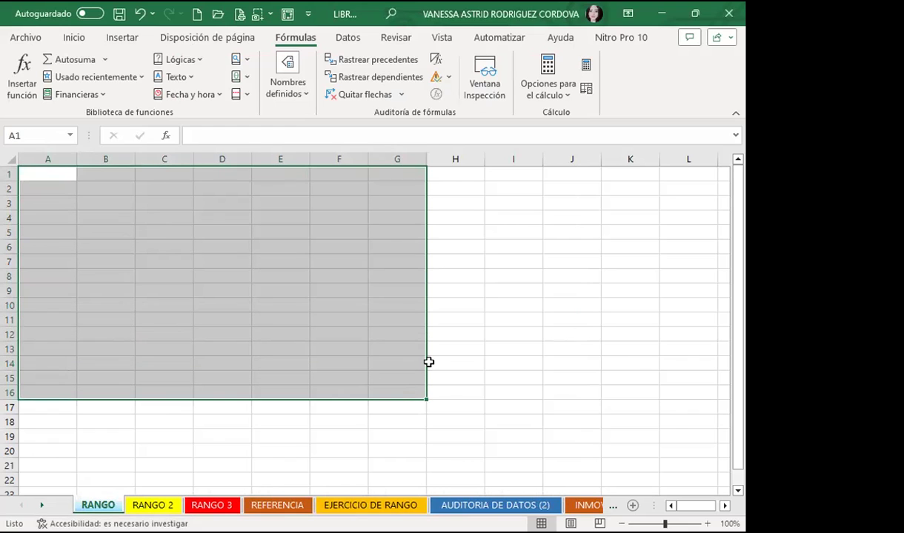
left_click(287, 87)
left_click(288, 142)
left_click(266, 95)
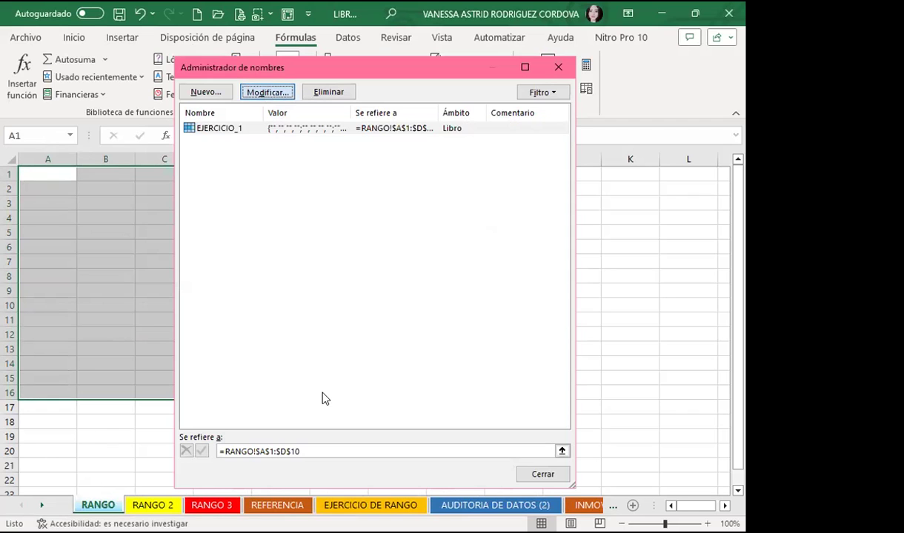
left_click(408, 324)
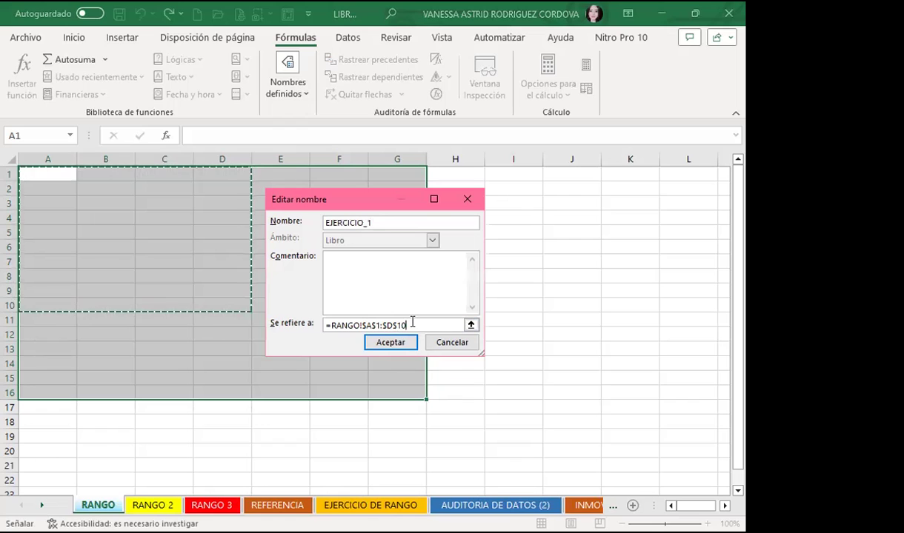
left_click(451, 346)
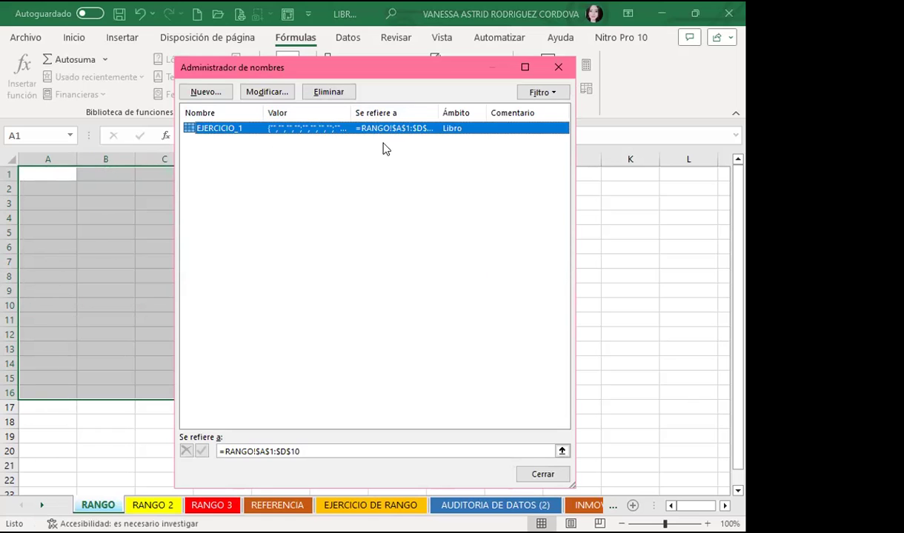
left_click(556, 67)
left_click(275, 259)
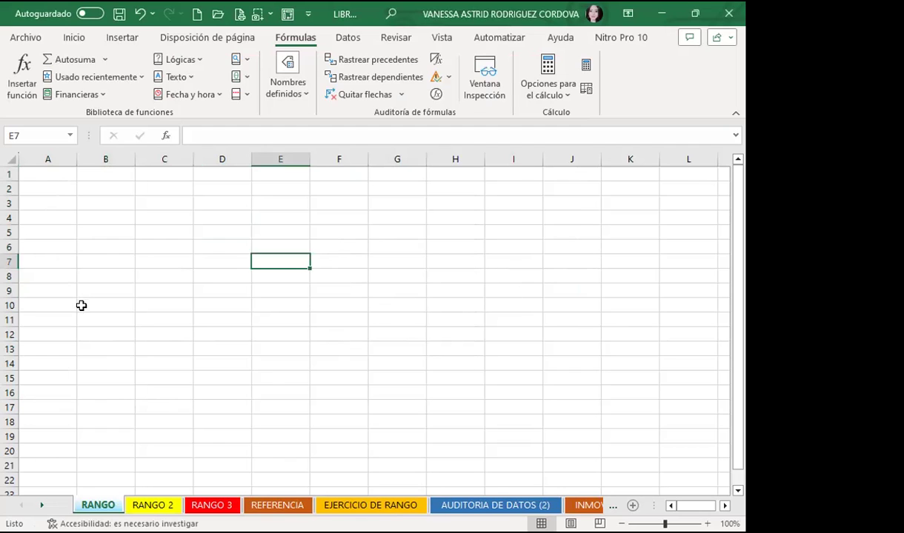
Step: Select the H's cells: A20:A40, the B28 crossbar and column C's right stroke
scroll(185, 326, "down", 2)
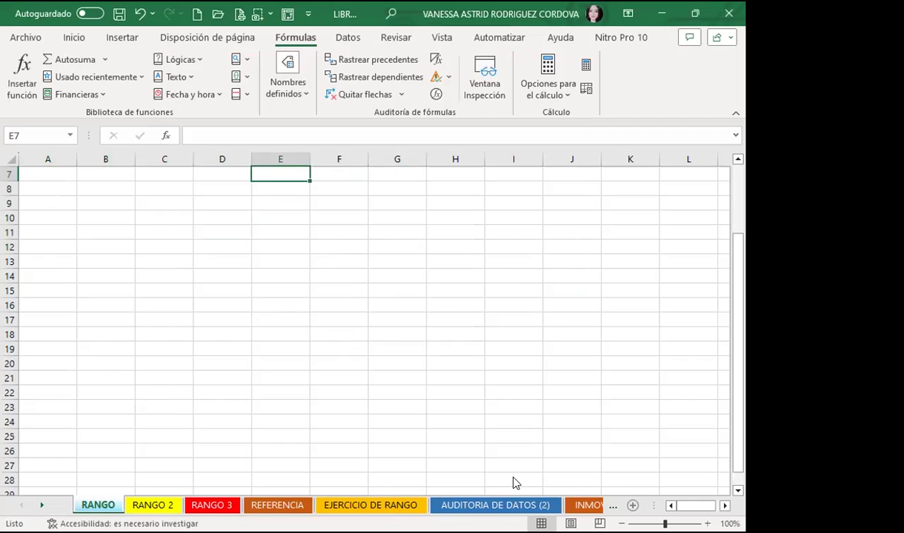
scroll(24, 280, "down", 3)
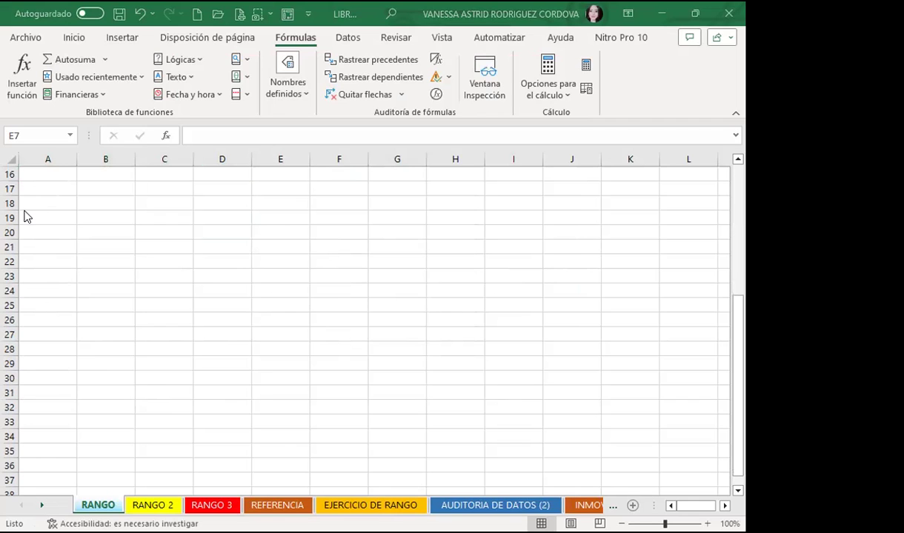
scroll(28, 203, "down", 1)
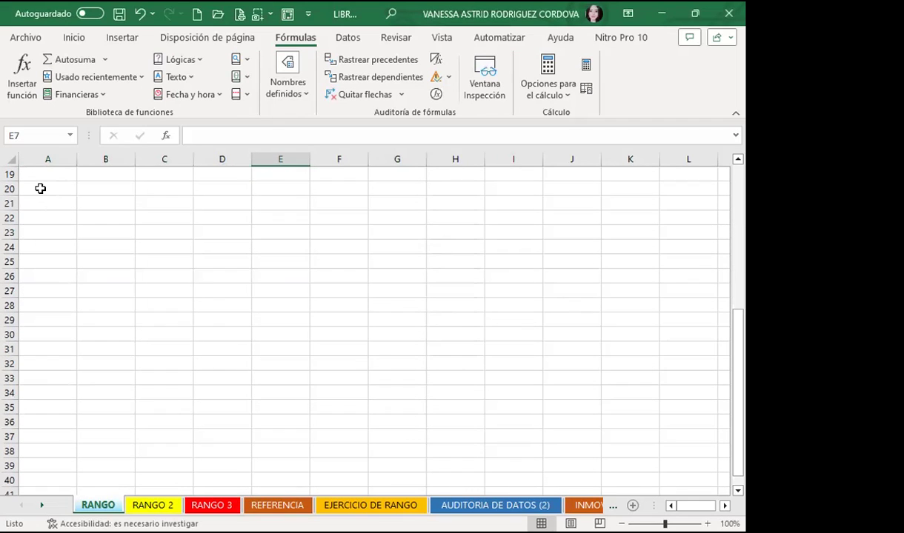
left_click_drag(40, 188, 58, 449)
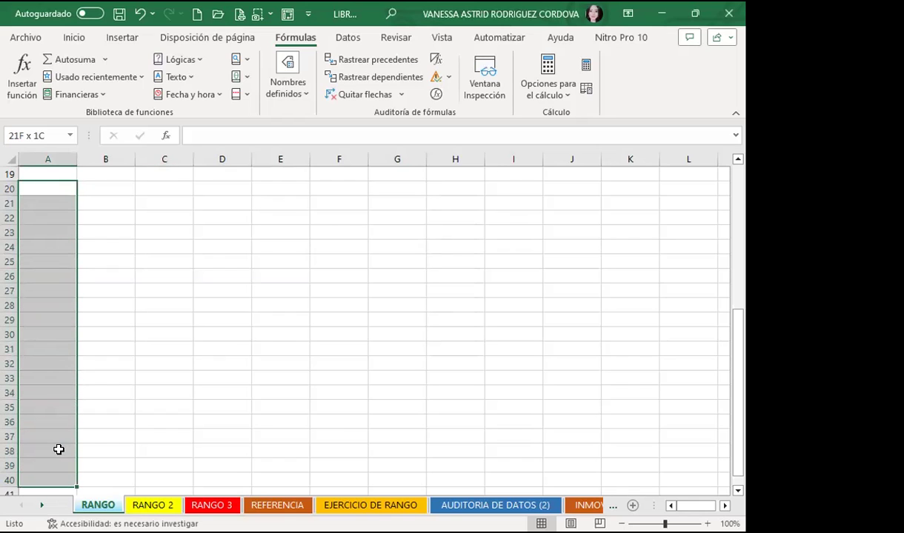
left_click(95, 305, "ctrl")
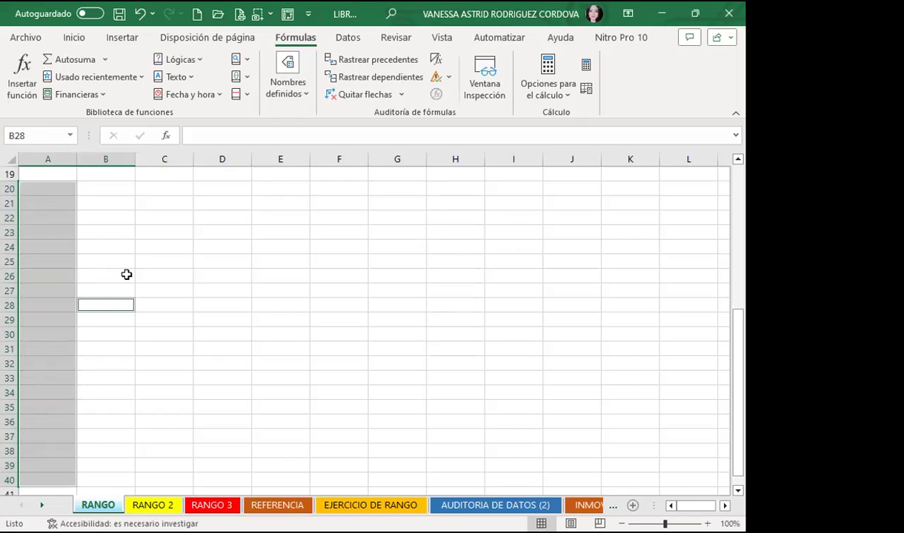
left_click_drag(171, 191, 166, 454)
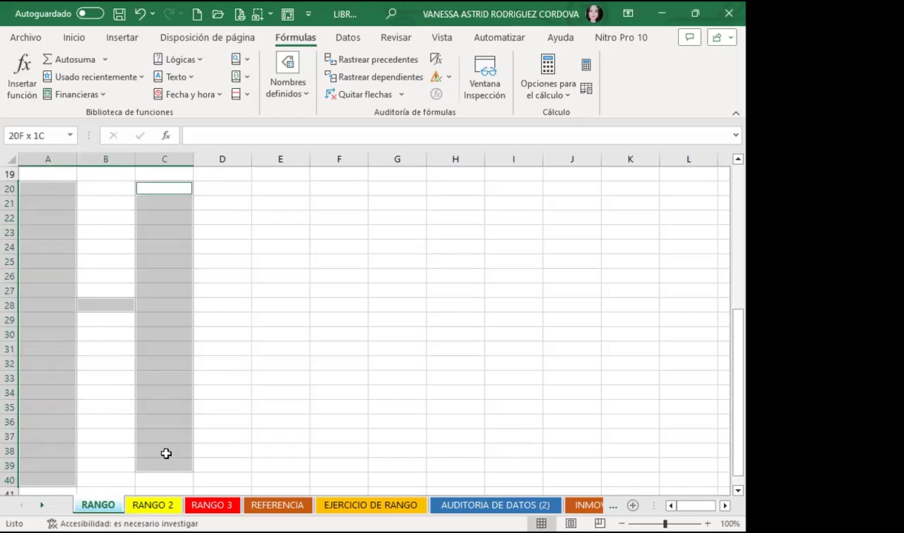
Step: Add the O (E20:E39, F20, G20:G39, F39) and the L (I20:I38, J38)
left_click(270, 189, "ctrl")
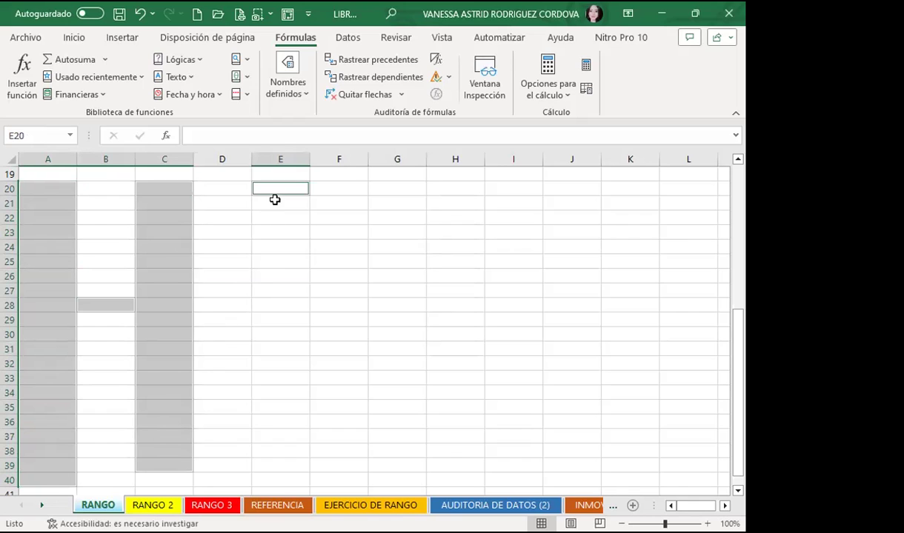
left_click_drag(275, 200, 274, 454)
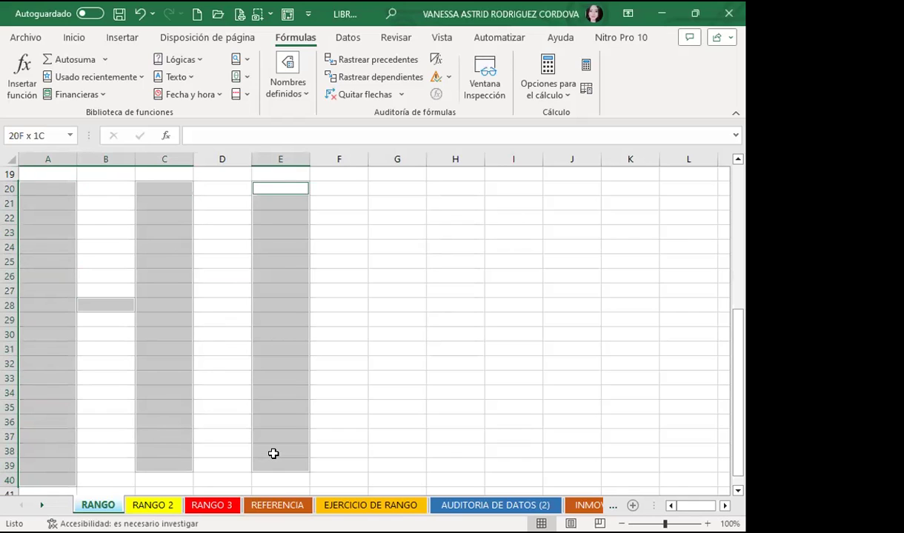
left_click(343, 189, "ctrl")
left_click_drag(373, 188, 378, 451)
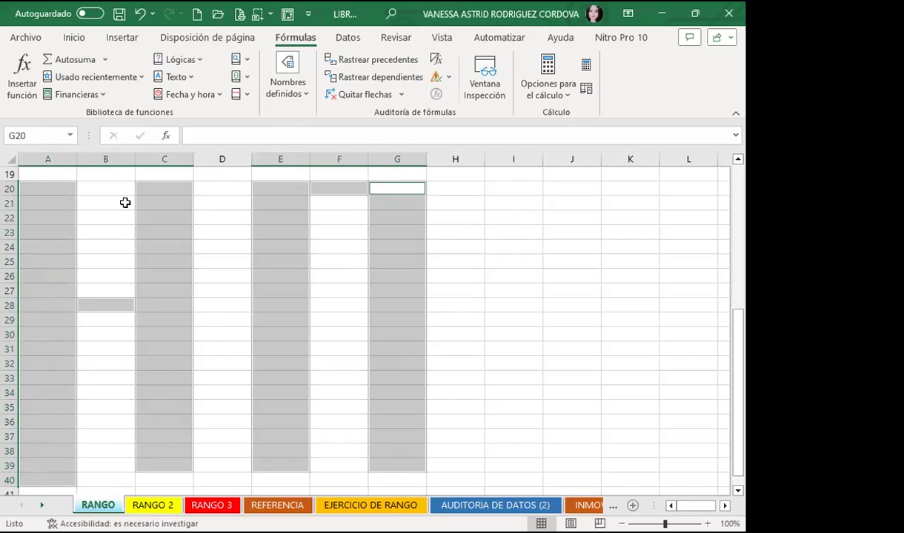
left_click(322, 467, "ctrl")
left_click_drag(517, 193, 490, 453)
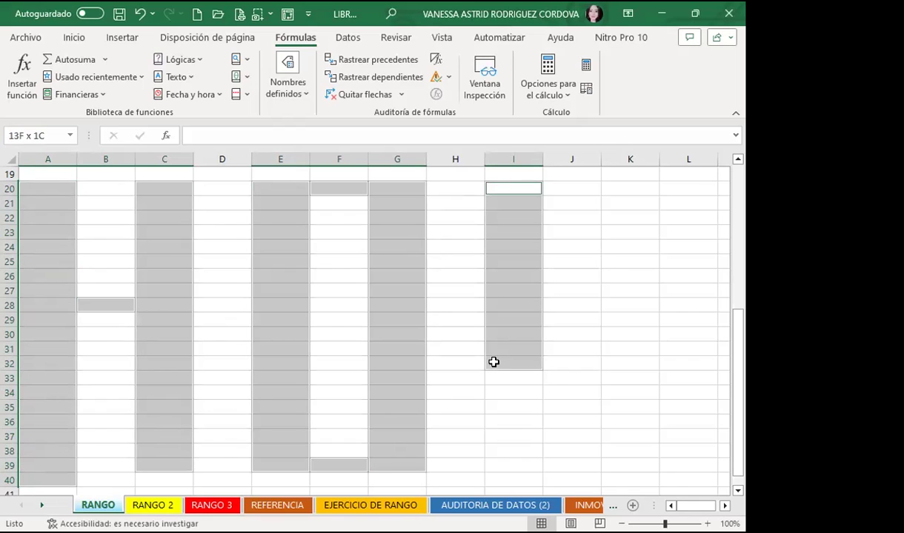
left_click(570, 451, "ctrl")
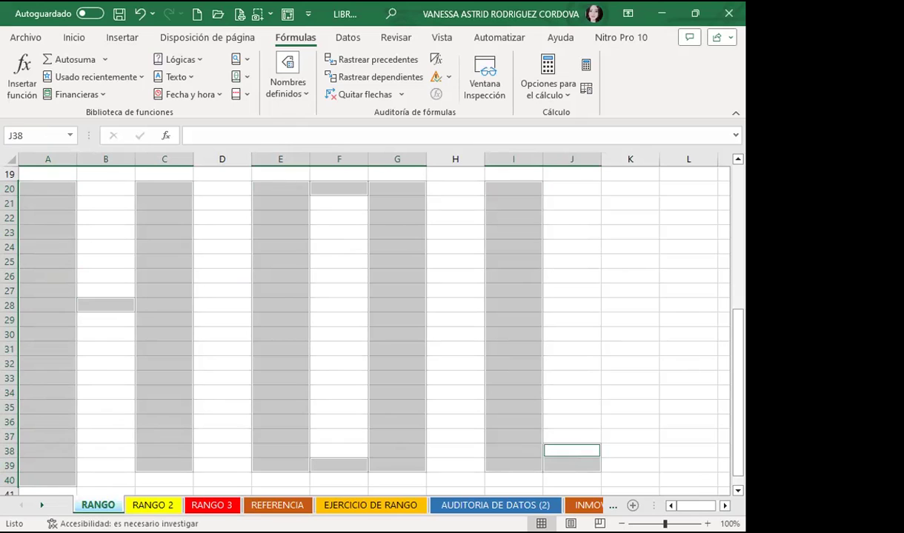
Step: Add the A's cells L20:L38, M28, N20:N38 and M20, dropping the stray column K cells
scroll(519, 266, "down", 2, "ctrl")
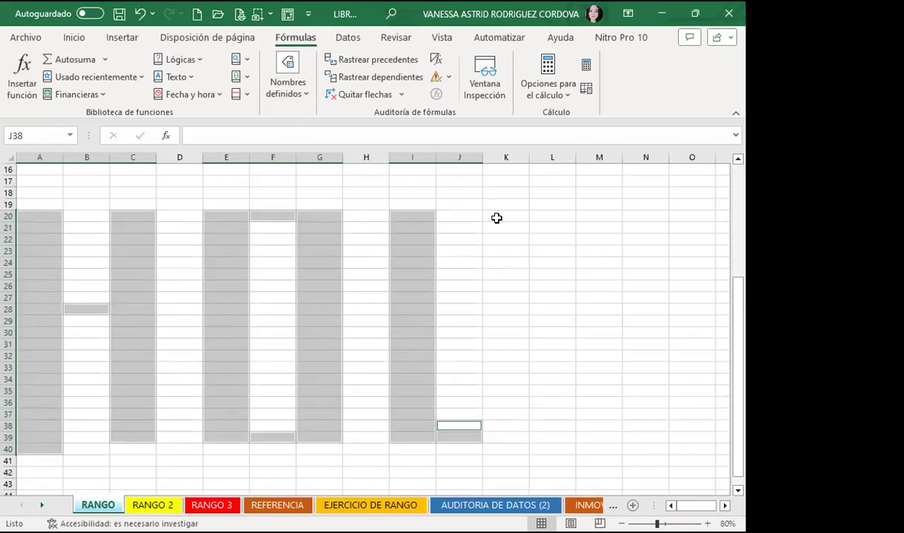
left_click_drag(496, 216, 492, 355, "ctrl")
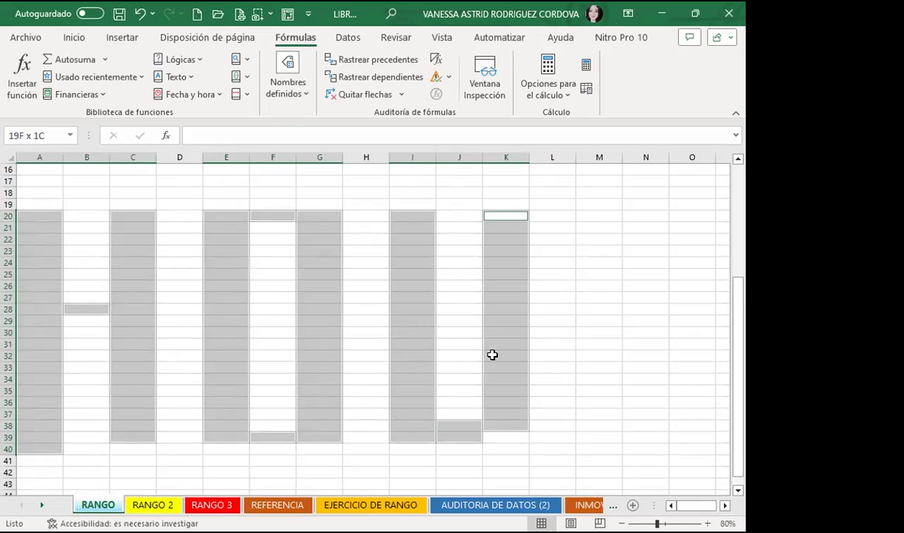
left_click_drag(508, 217, 506, 428, "ctrl")
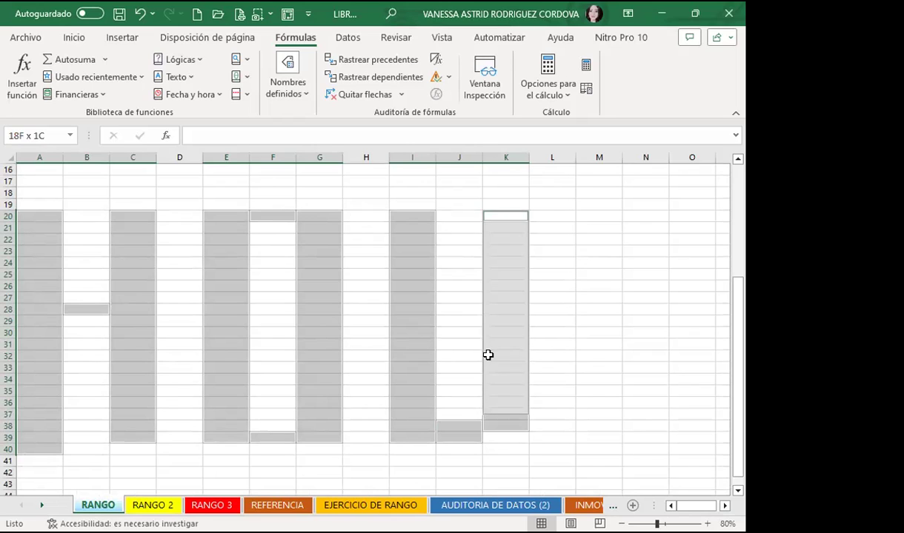
left_click_drag(539, 216, 538, 378, "ctrl")
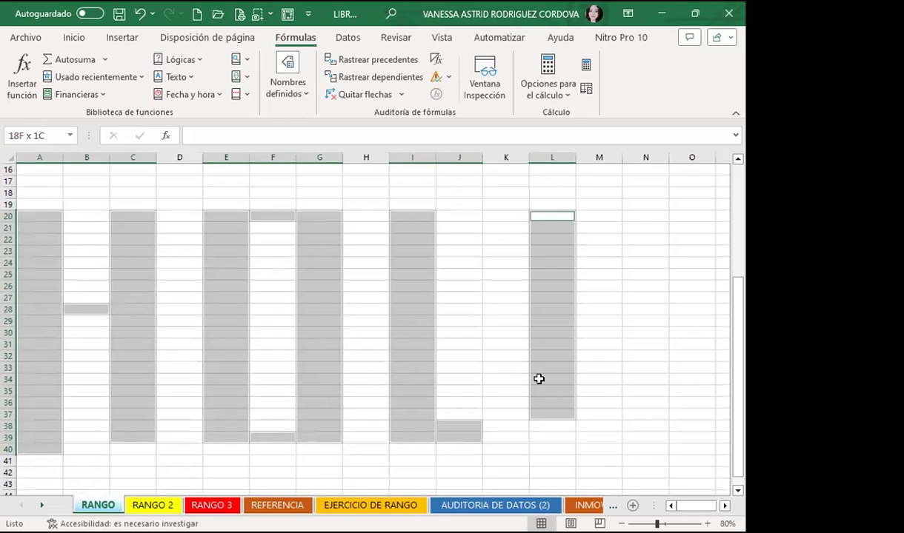
left_click(597, 309, "ctrl")
left_click_drag(649, 217, 642, 426, "ctrl")
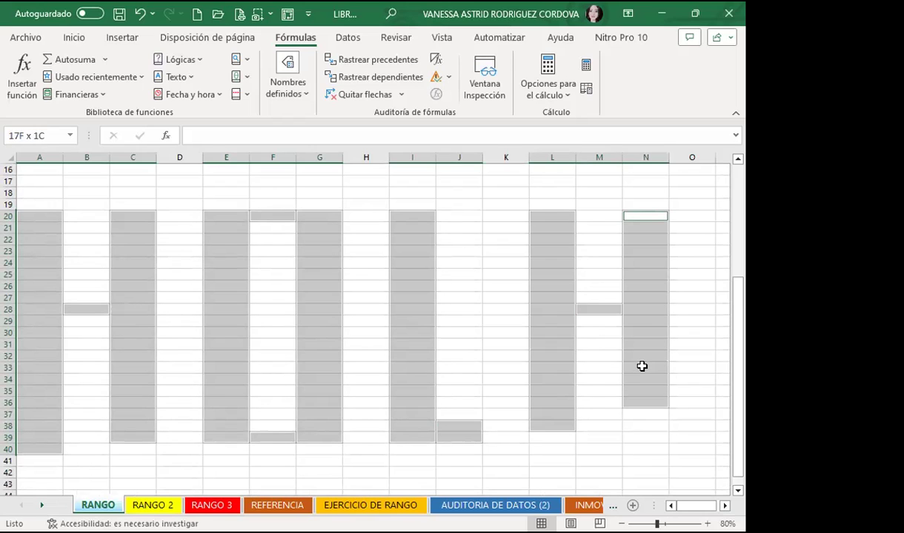
left_click(600, 215, "ctrl")
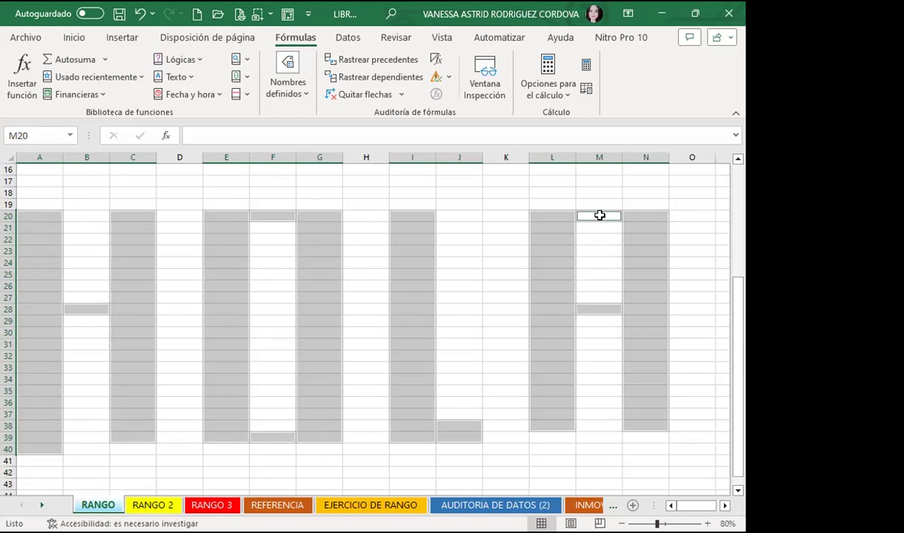
left_click(80, 39)
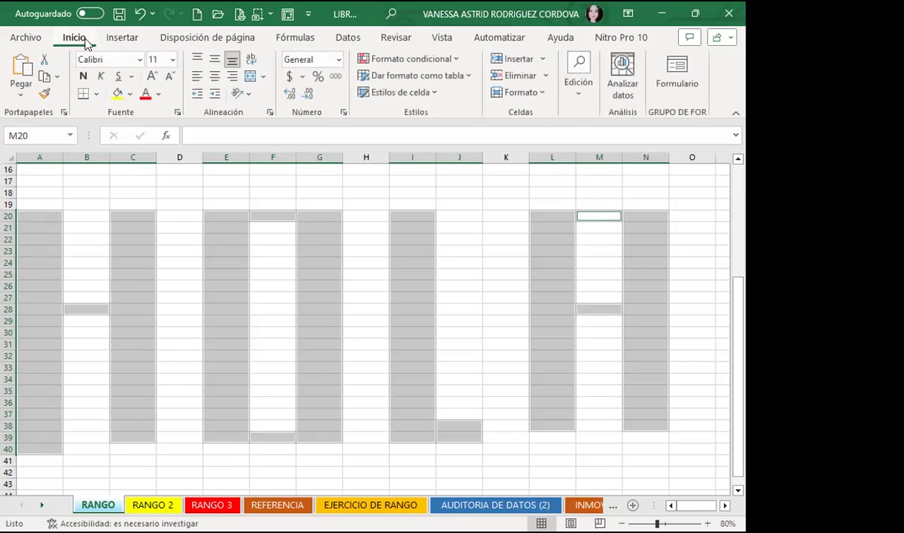
Step: Fill the selected letter cells yellow and name the range HOLA
left_click(115, 96)
left_click(41, 135)
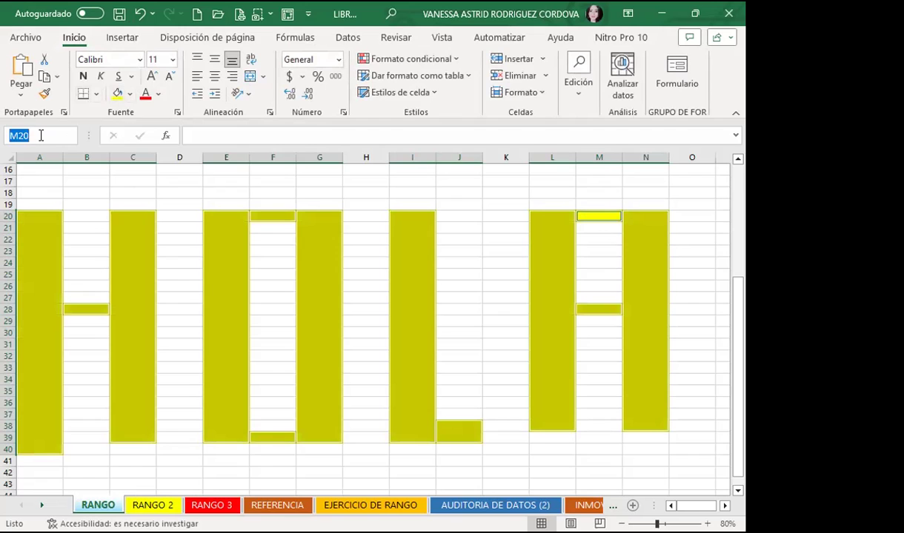
type("HOLA")
key("Return")
left_click(218, 203)
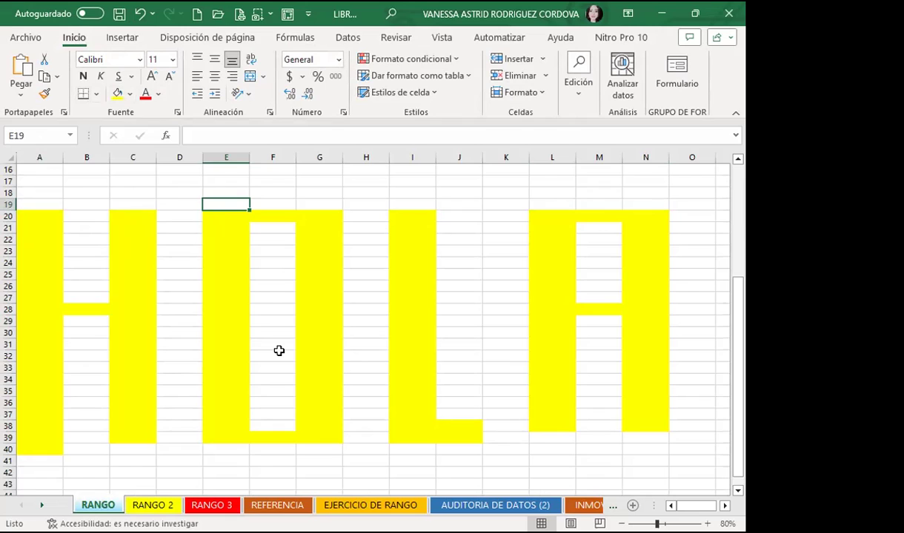
Step: Select the HOLA range from the Name Box list to check it
left_click(379, 284)
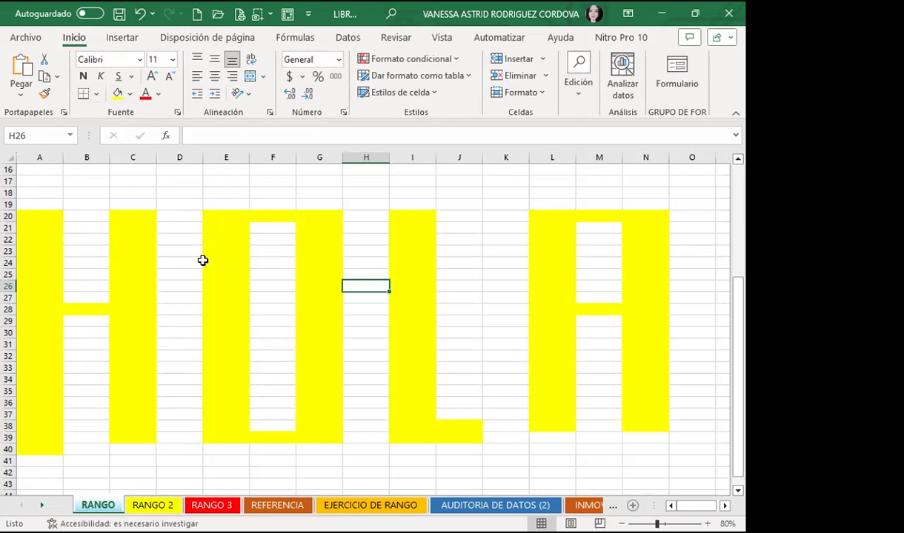
left_click(60, 136)
left_click(71, 135)
left_click(9, 168)
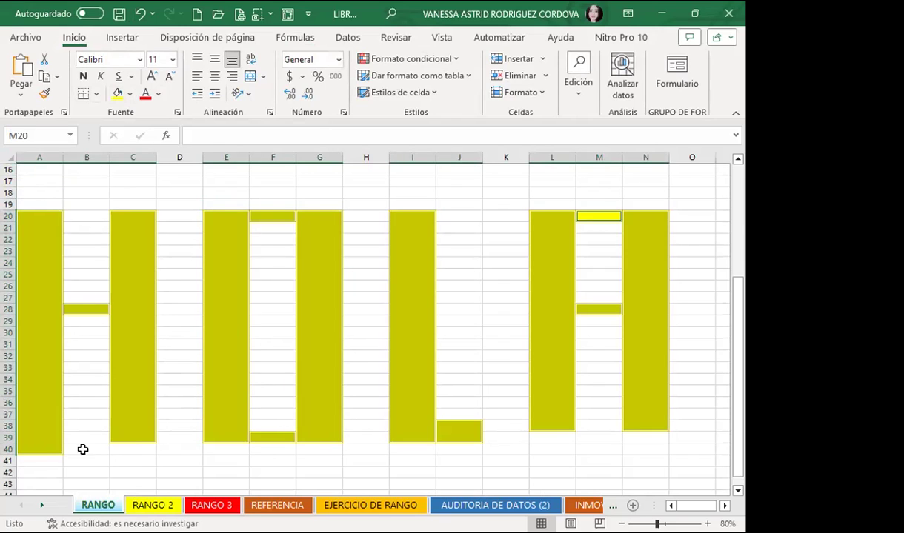
Step: Fill C40, E40:G40, I40:J40, L39:L40 and N39:N40 yellow to even the letter bottoms
left_click(127, 448)
left_click(237, 449, "ctrl")
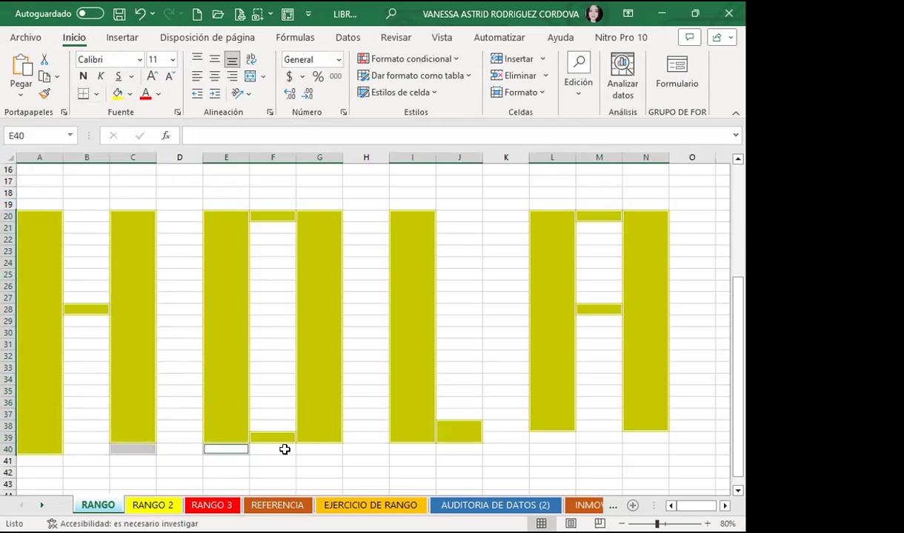
left_click(273, 449, "ctrl")
left_click(320, 449, "ctrl")
left_click(412, 449, "ctrl")
left_click(458, 448, "ctrl")
left_click(548, 438, "ctrl")
left_click(546, 448, "ctrl")
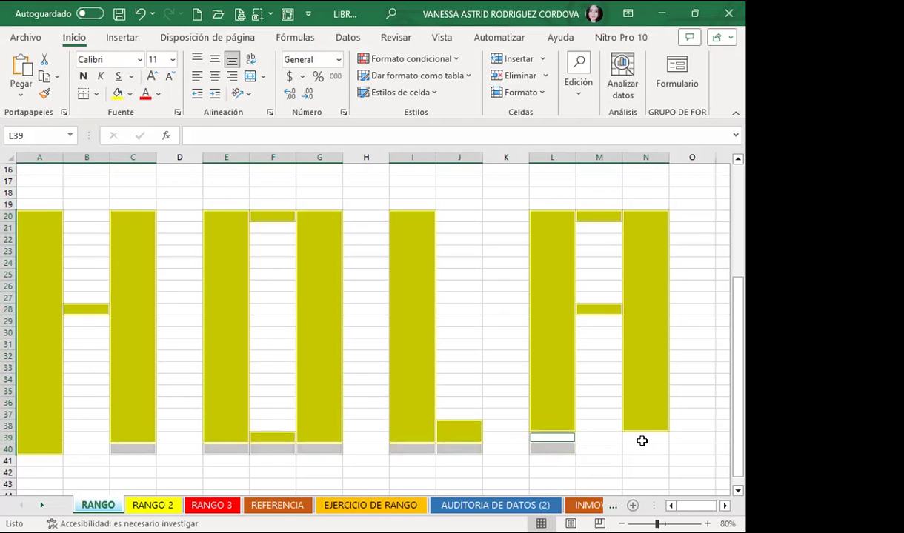
left_click(641, 449, "ctrl")
left_click(642, 437, "ctrl")
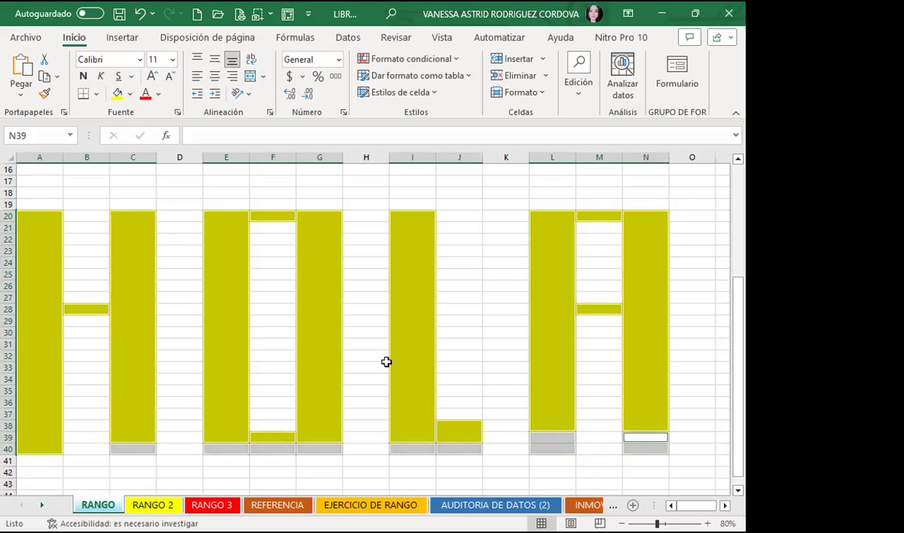
left_click(116, 93)
left_click(271, 307)
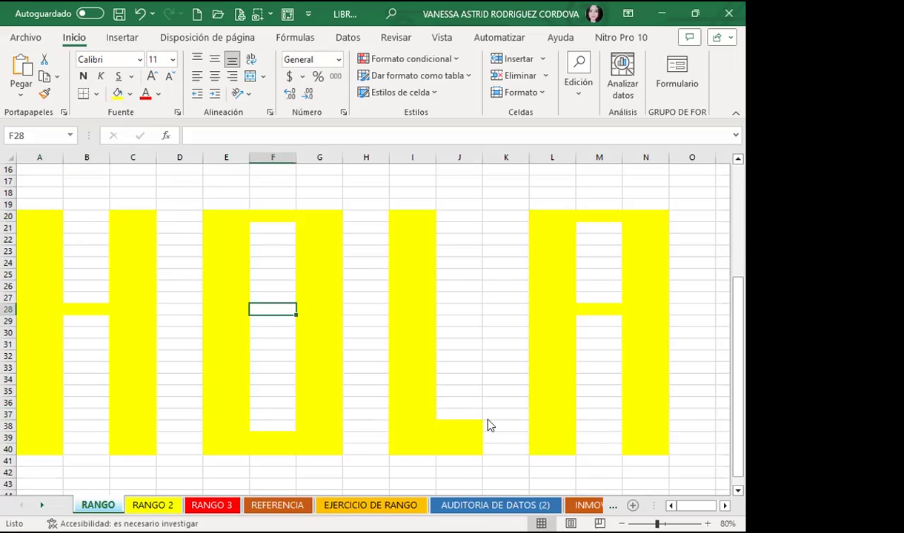
Step: Select the HOLA range from the Name Box and fill it red
left_click(250, 500)
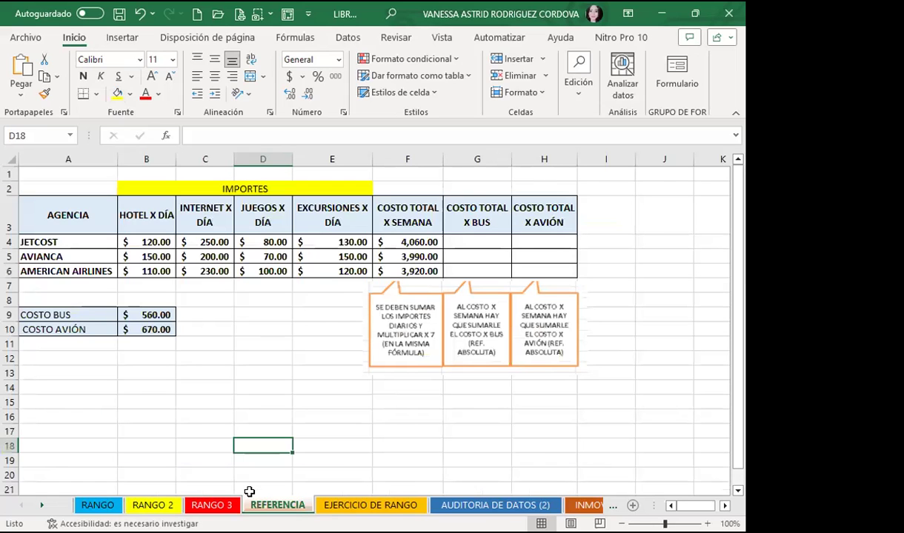
left_click(69, 136)
left_click(30, 170)
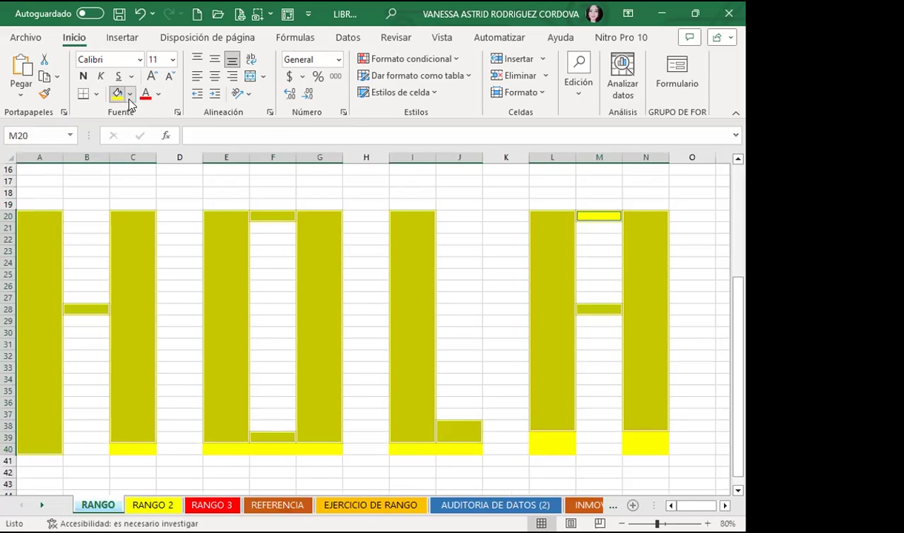
key("alt+h")
key("h")
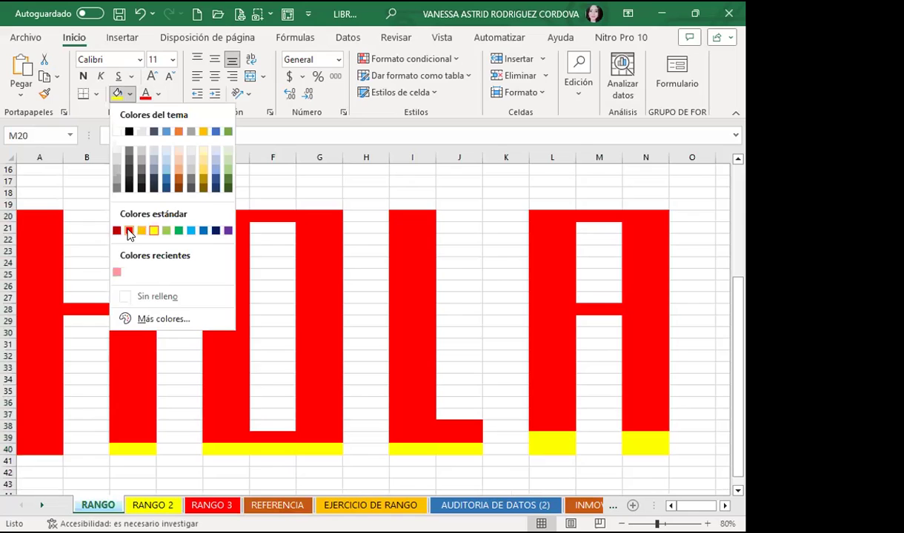
key("Return")
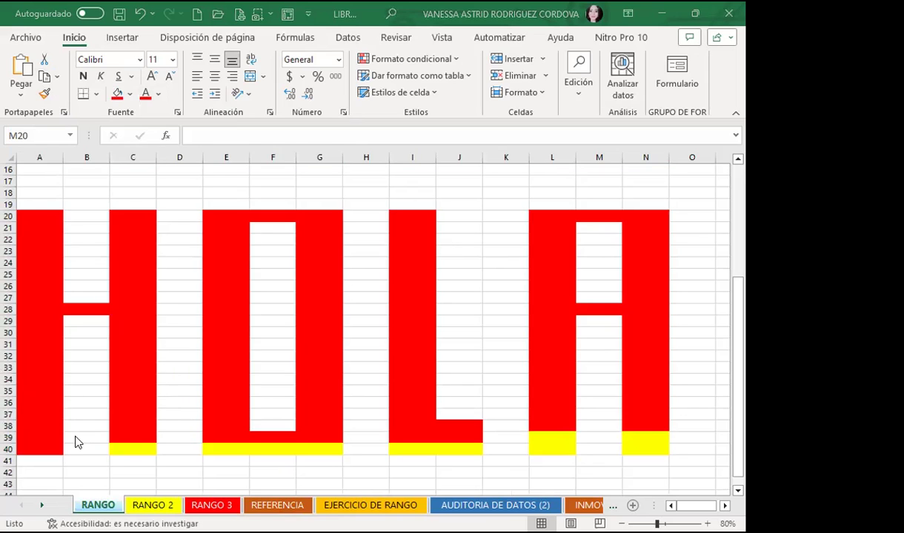
Step: Delete rows 40 and 39 so the letters end at row 38
left_click_drag(6, 443, 8, 445)
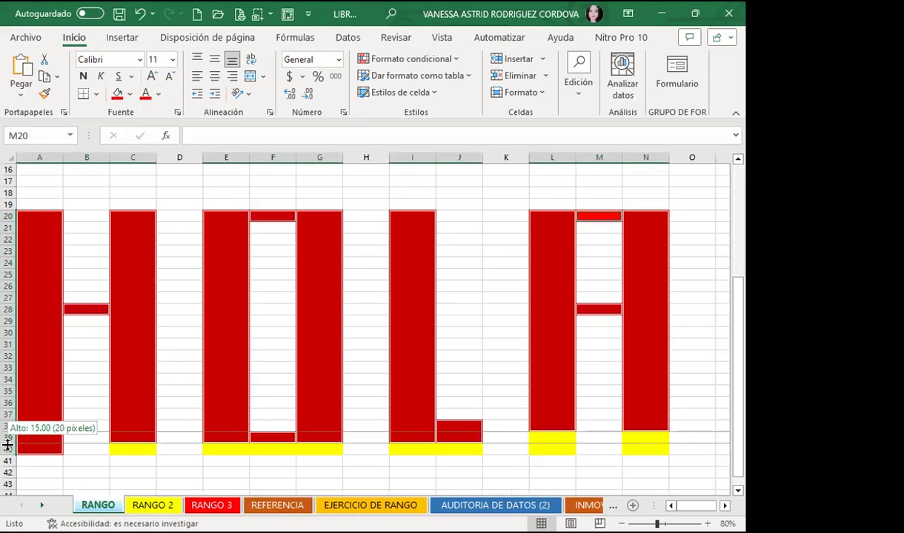
left_click(9, 449)
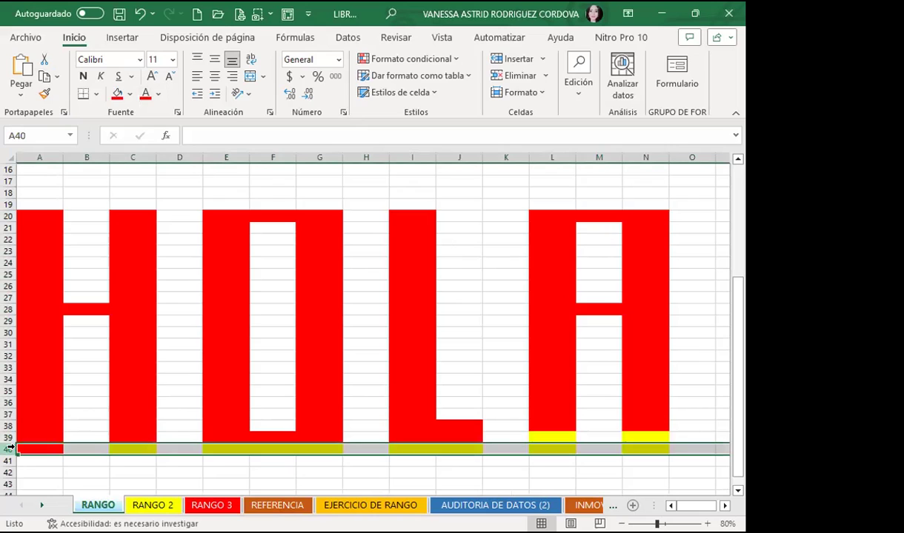
left_click(523, 77)
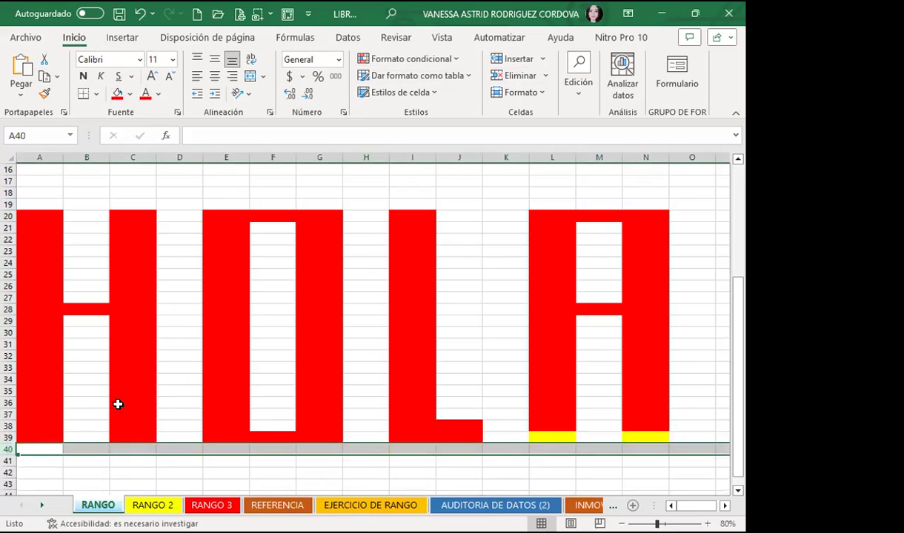
left_click(8, 437)
left_click(523, 77)
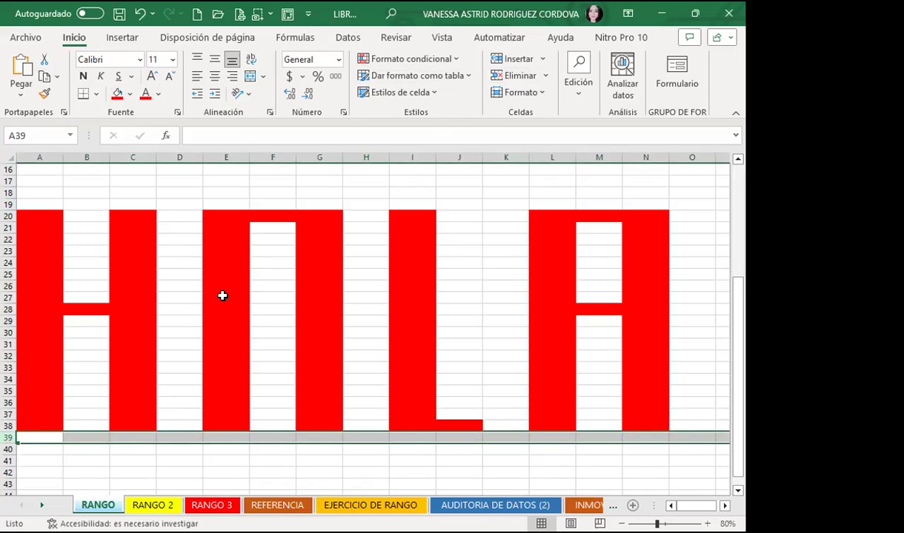
left_click(222, 297)
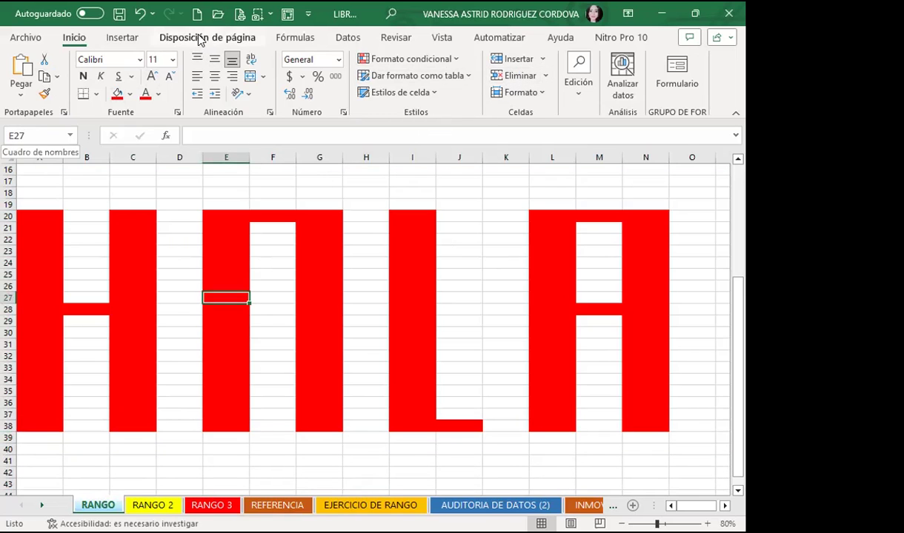
Step: Open HOLA in Name Manager to view its blocks from RANGO!$A$20:$A$38 onward, then close
left_click(297, 38)
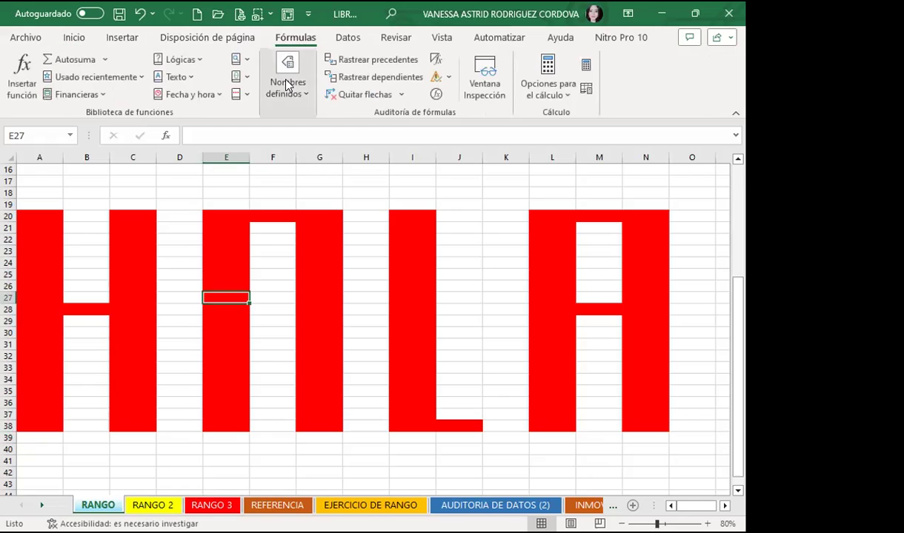
left_click(288, 83)
left_click(289, 148)
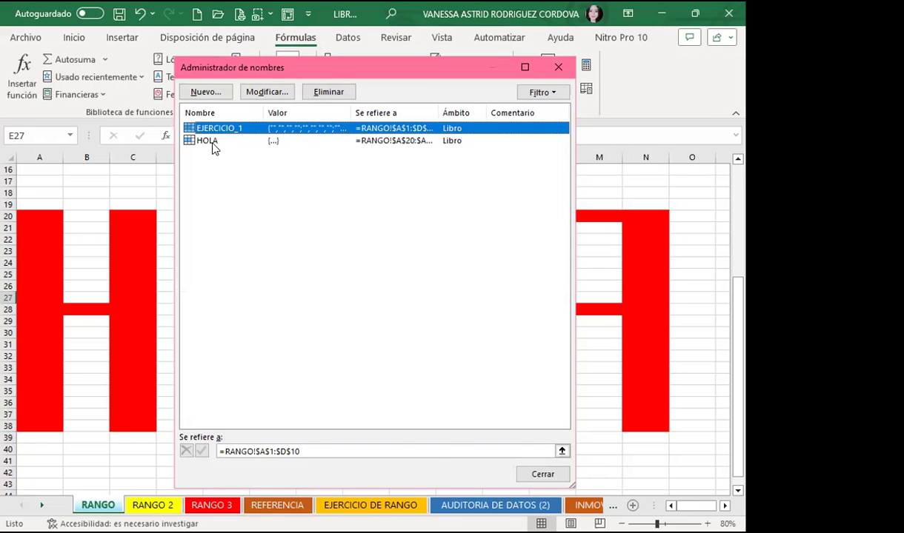
left_click(210, 141)
double_click(213, 141)
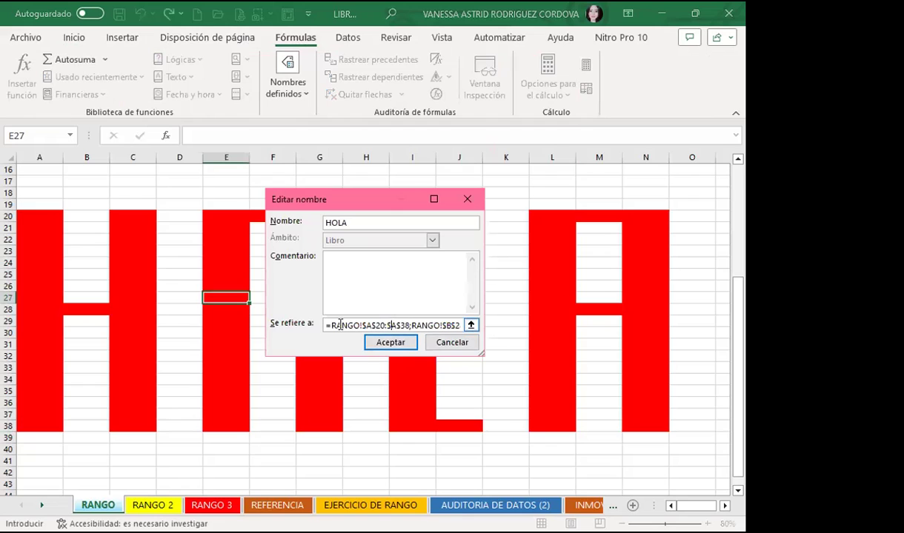
left_click(398, 344)
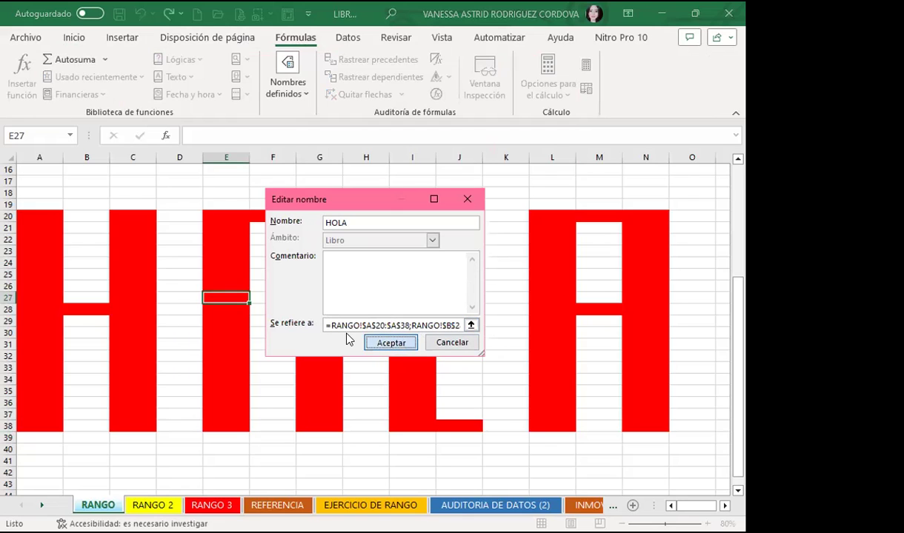
left_click(558, 68)
left_click(329, 296)
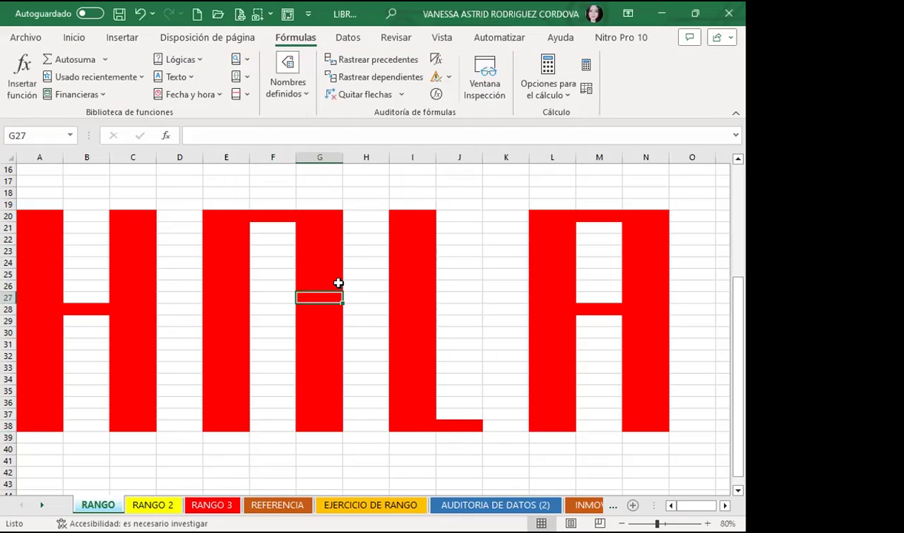
left_click(271, 343)
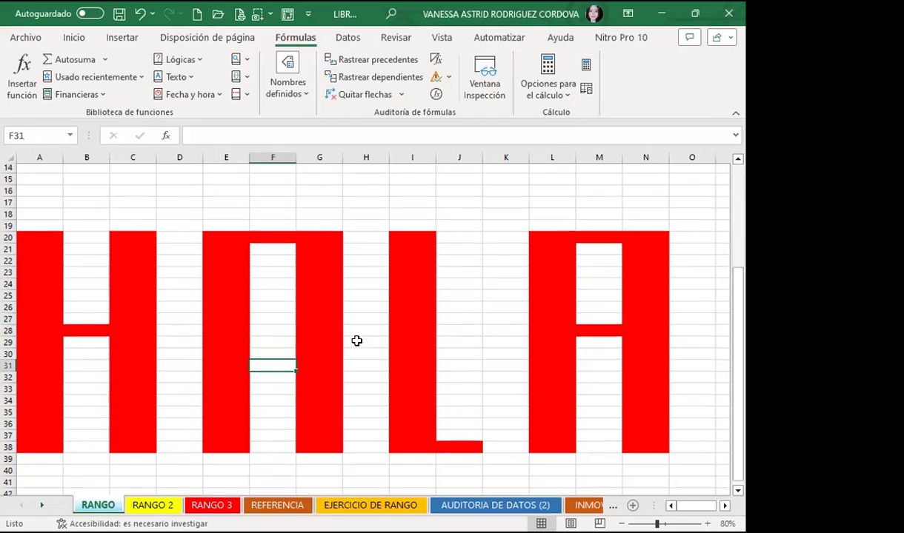
Step: Review the workbook's defined names in the Name Box list and Name Manager
scroll(357, 340, "up", 1)
scroll(324, 319, "up", 4)
left_click(138, 209)
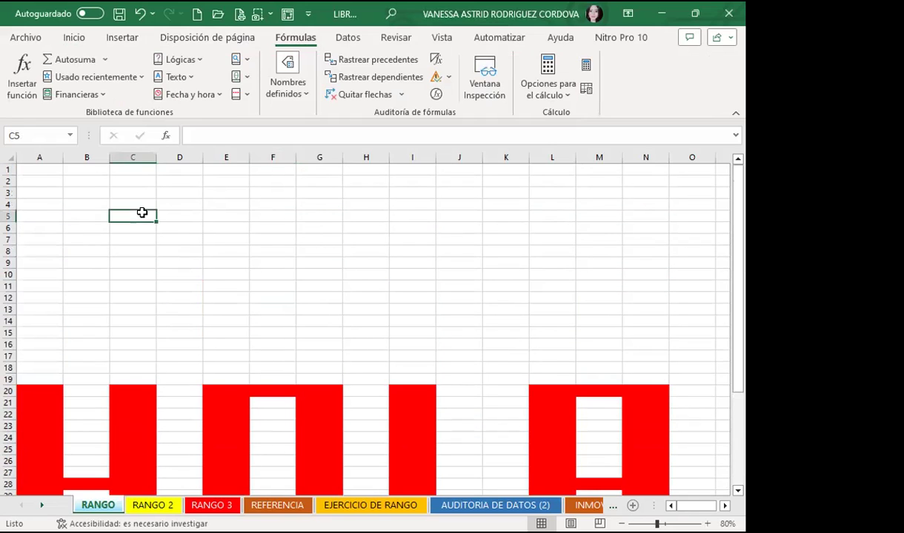
left_click(68, 136)
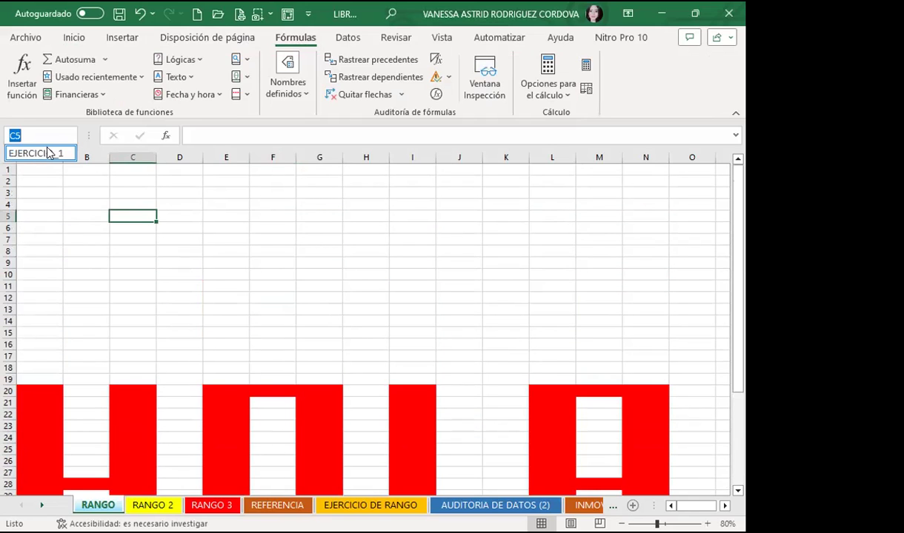
left_click(291, 88)
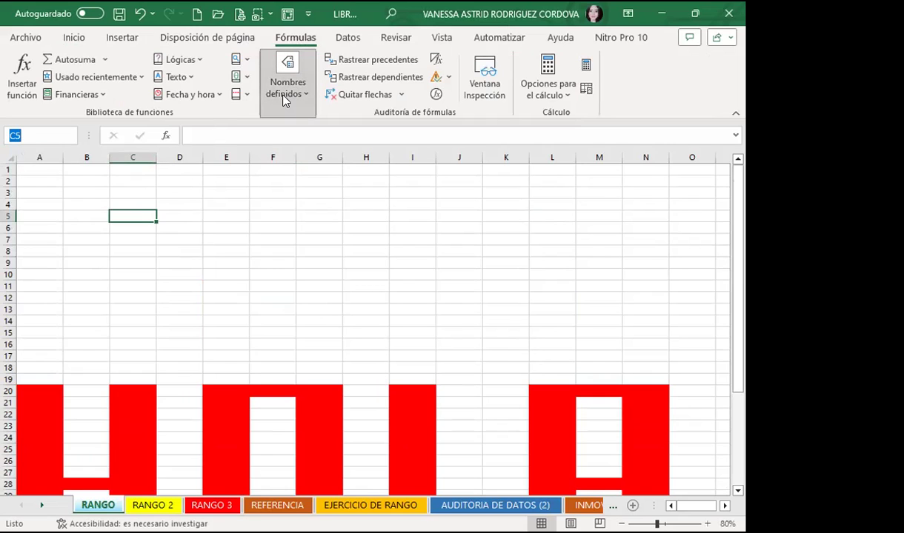
left_click(284, 99)
left_click(296, 138)
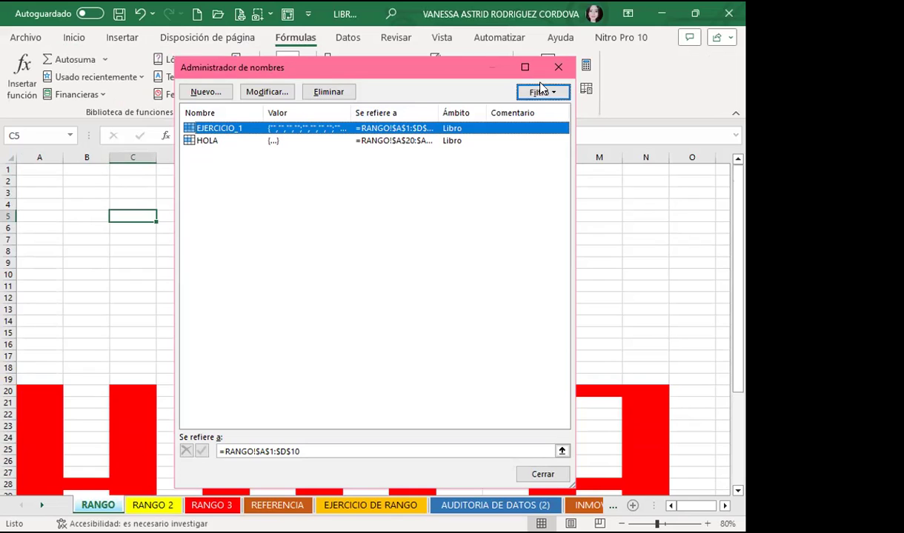
left_click(557, 66)
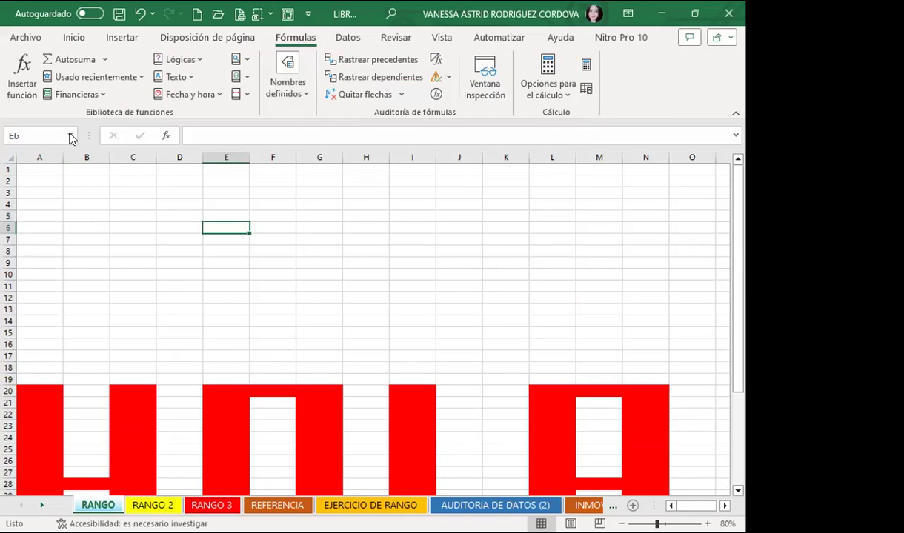
left_click(70, 138)
left_click(71, 137)
Step: Name cell D18 on the REFERENCIA sheet HOLA, then return to the RANGO sheet
left_click(277, 505)
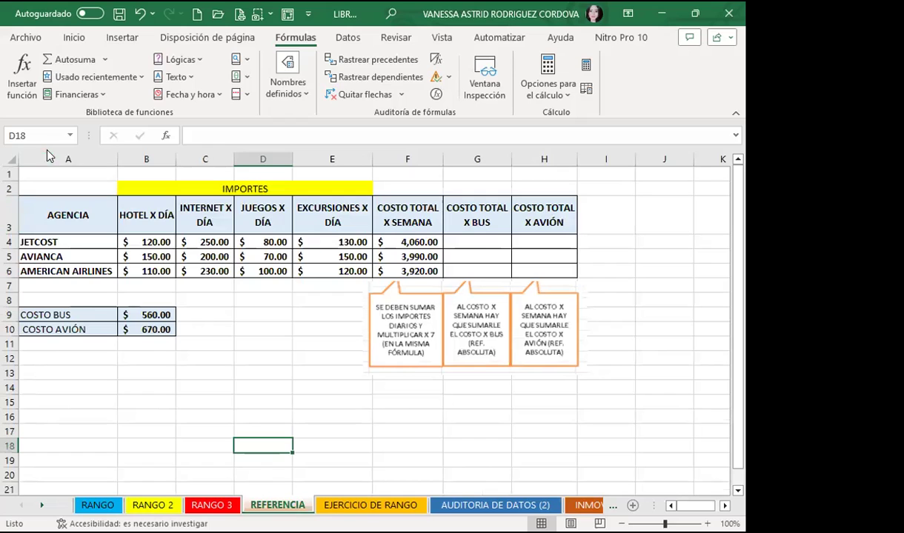
left_click(69, 137)
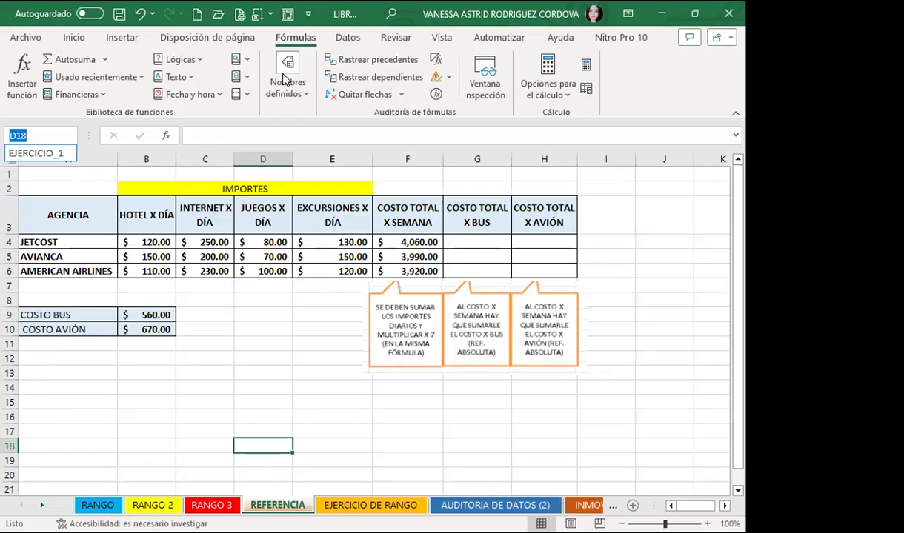
left_click(41, 136)
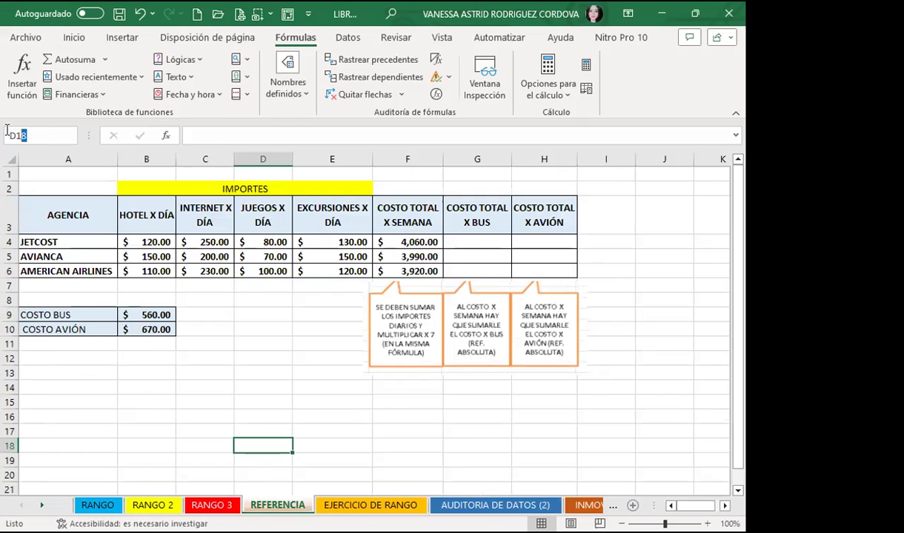
type("HOLA")
key("Return")
left_click(244, 328)
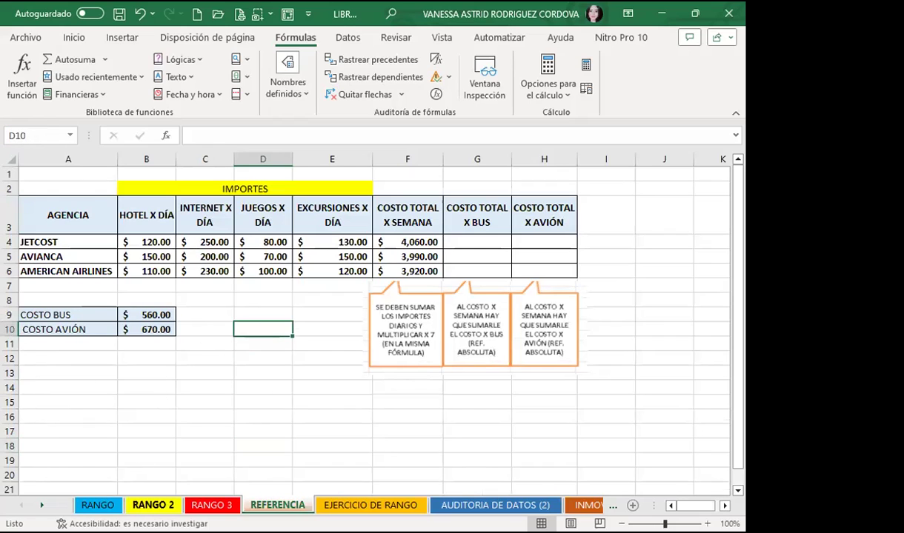
left_click(97, 505)
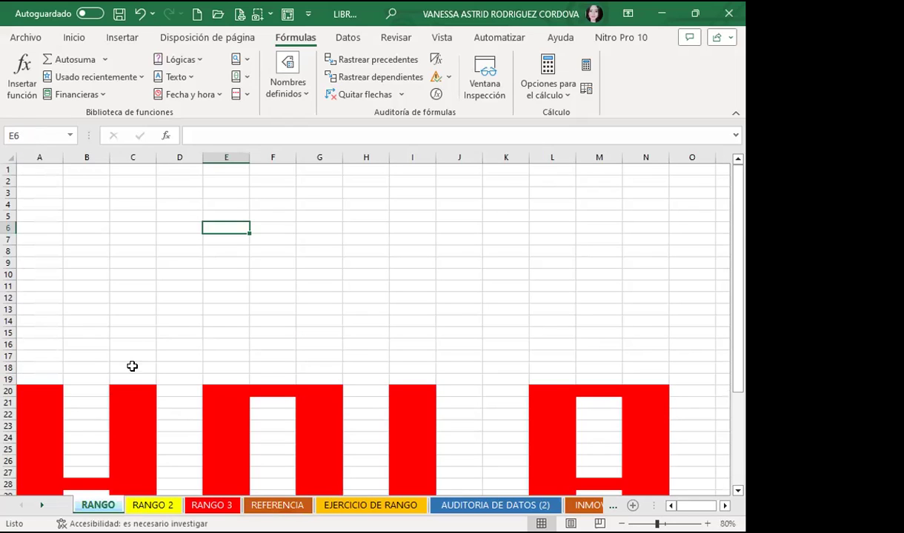
scroll(131, 363, "down", 6)
left_click(139, 319)
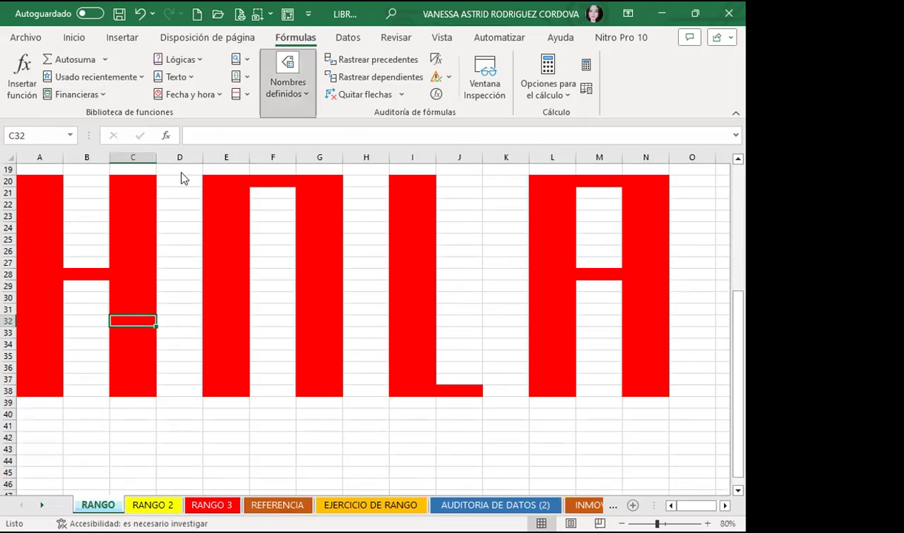
key("ctrl+F3")
left_click(206, 141)
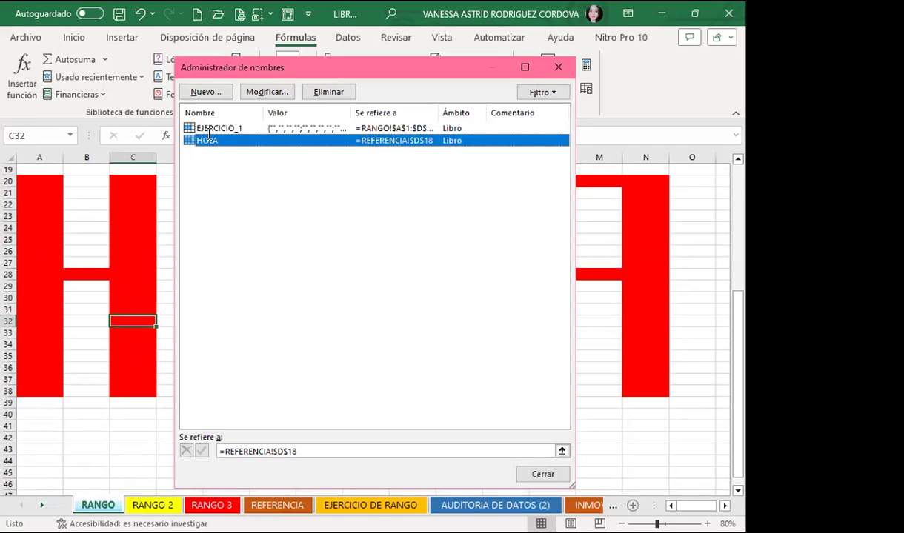
left_click(266, 92)
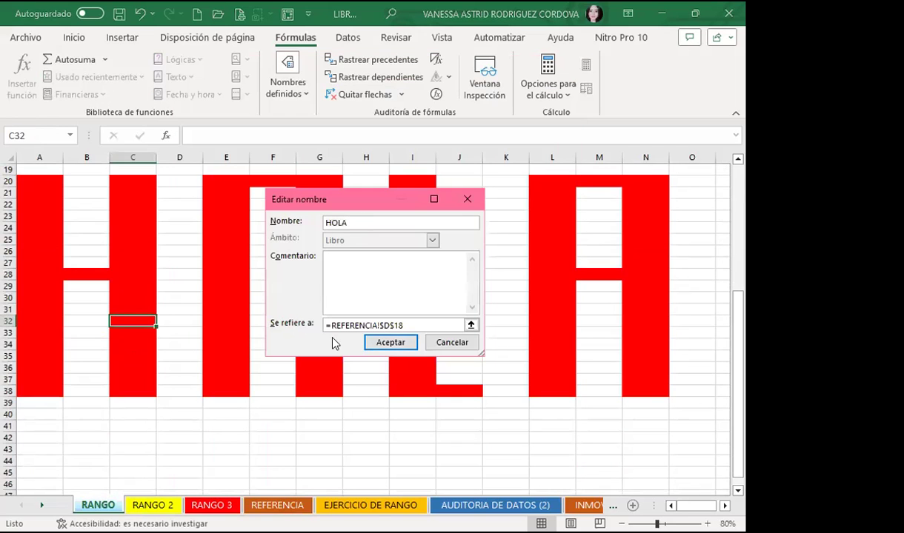
left_click(452, 347)
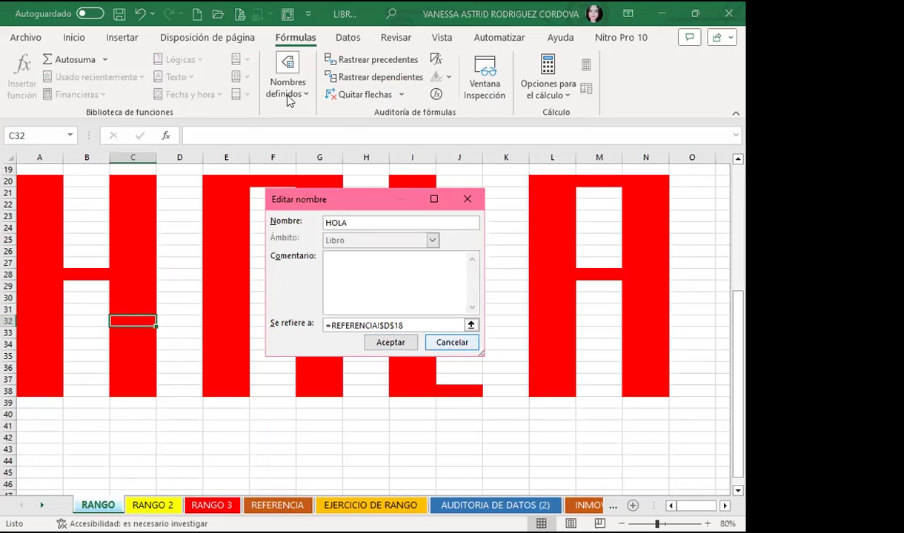
key("Escape")
left_click(209, 128)
left_click(210, 140)
left_click(269, 169)
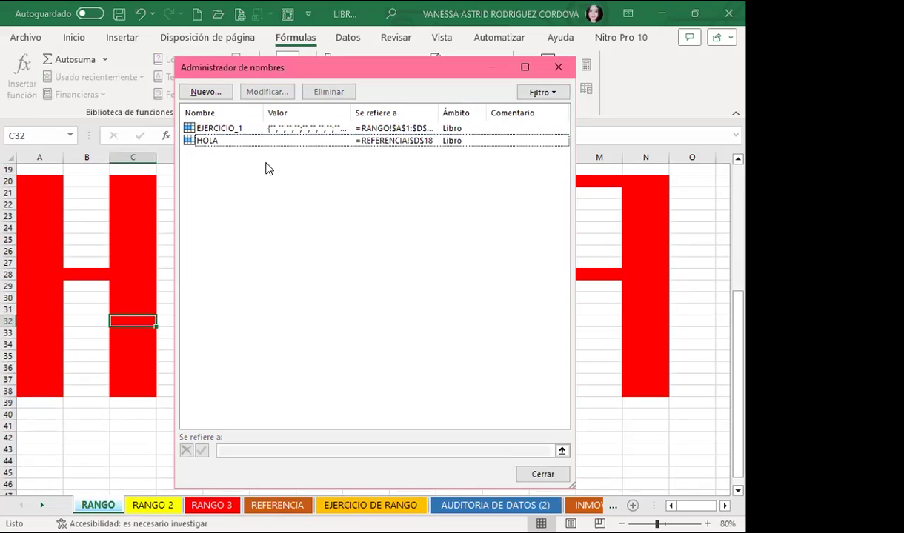
key("Escape")
left_click(211, 215)
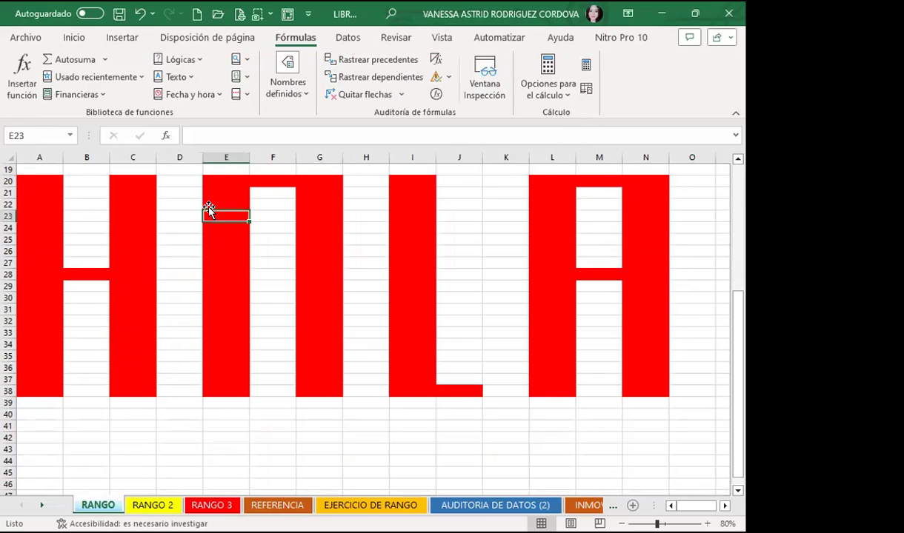
scroll(165, 332, "up", 3)
scroll(167, 309, "up", 3)
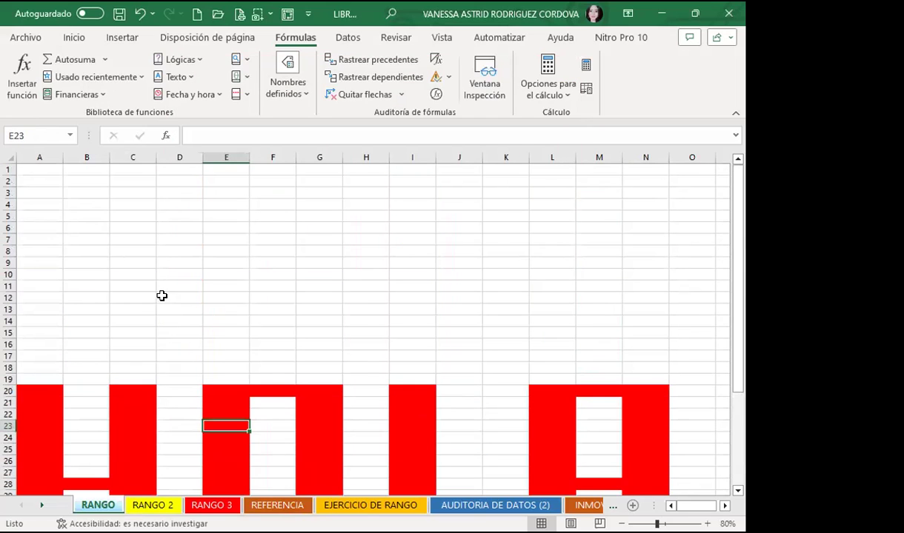
left_click(256, 264)
left_click(95, 206)
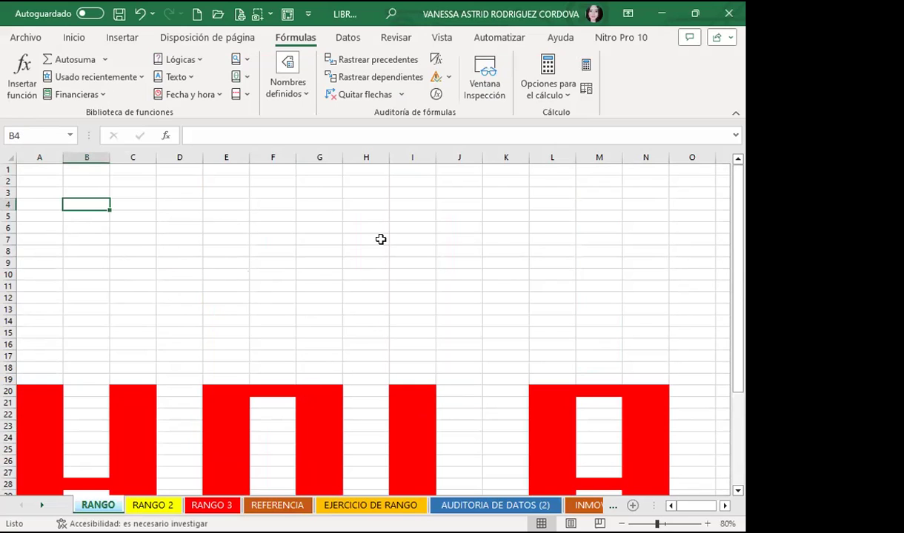
scroll(284, 295, "down", 4)
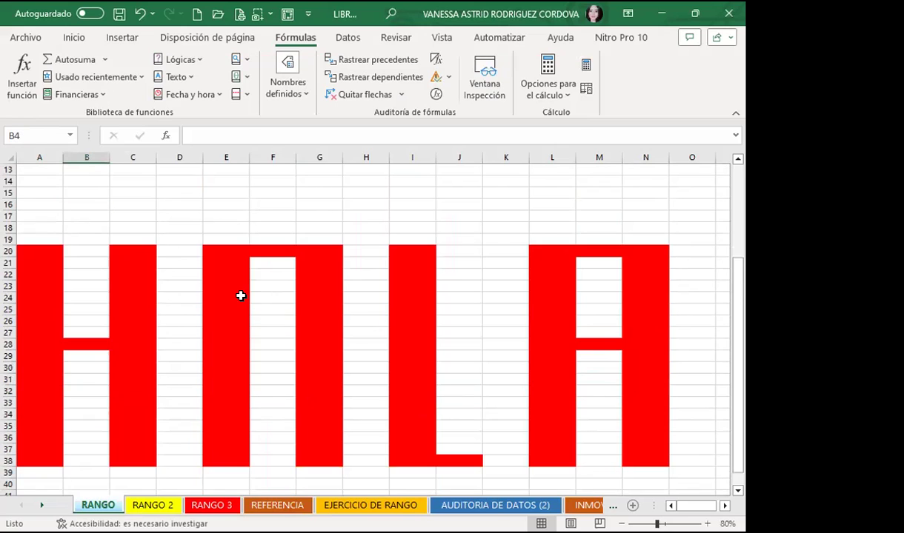
scroll(240, 297, "down", 4)
Step: Open the RANGO 2 sheet and select the HOTEL X DÍA amounts B2:B7
left_click(152, 504)
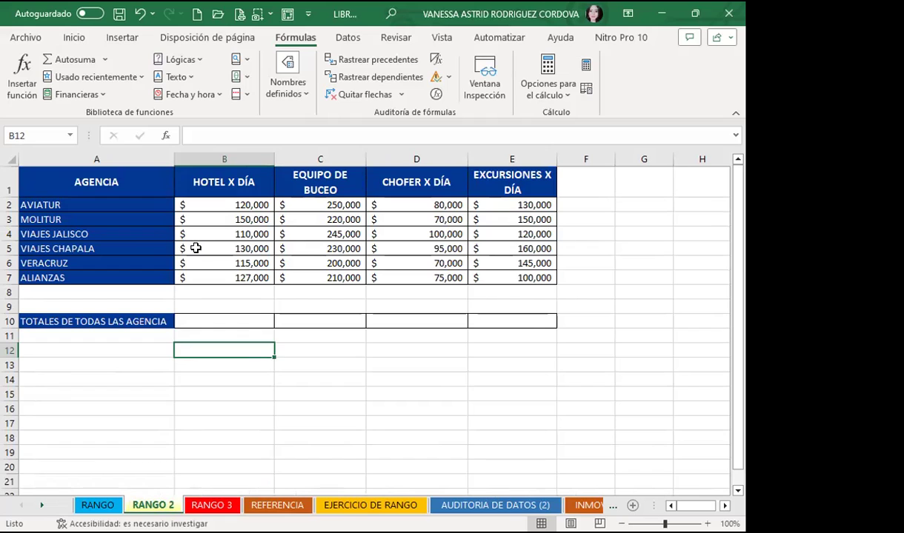
left_click_drag(215, 202, 216, 274)
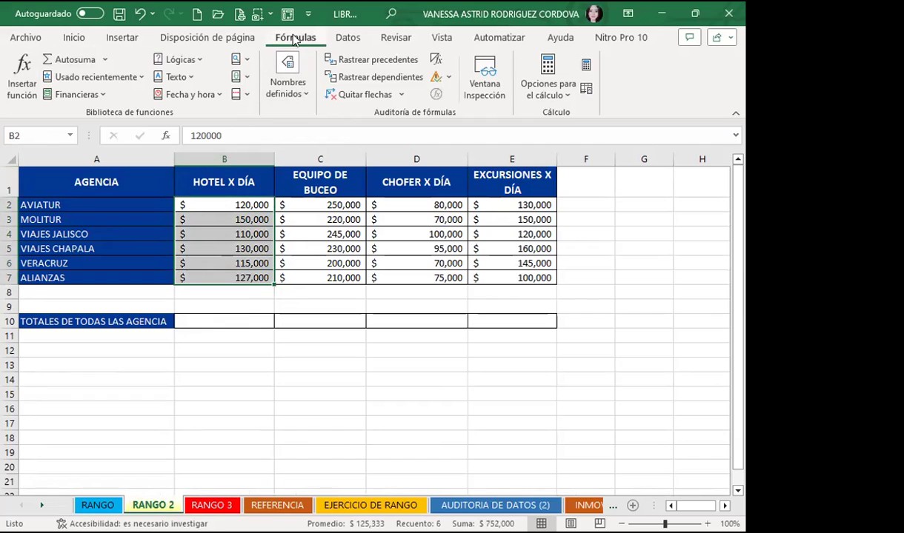
Step: Delete the defined name HOLA in Name Manager
left_click(284, 88)
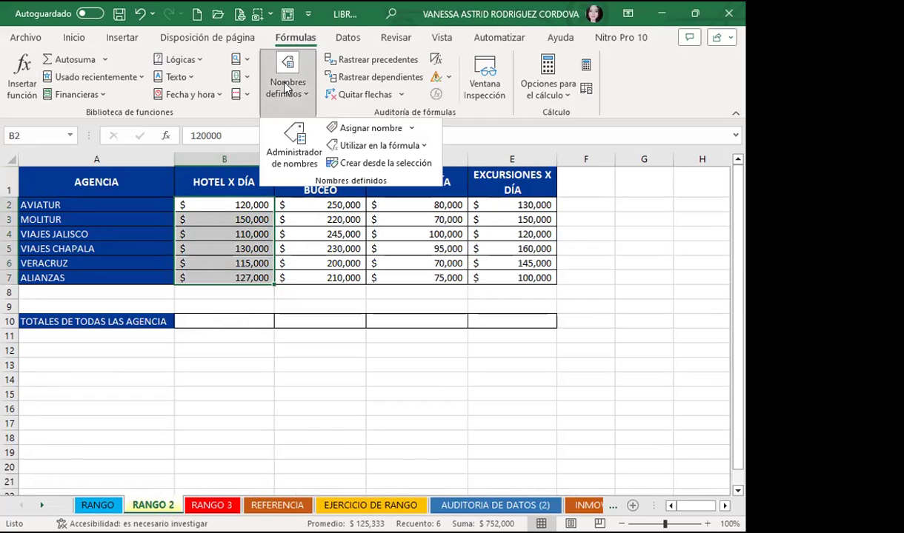
left_click(290, 152)
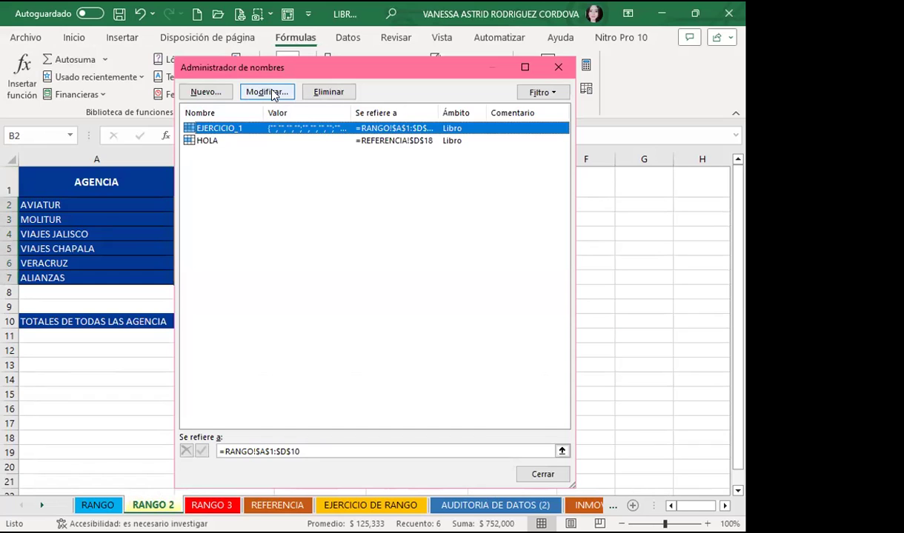
left_click(204, 140)
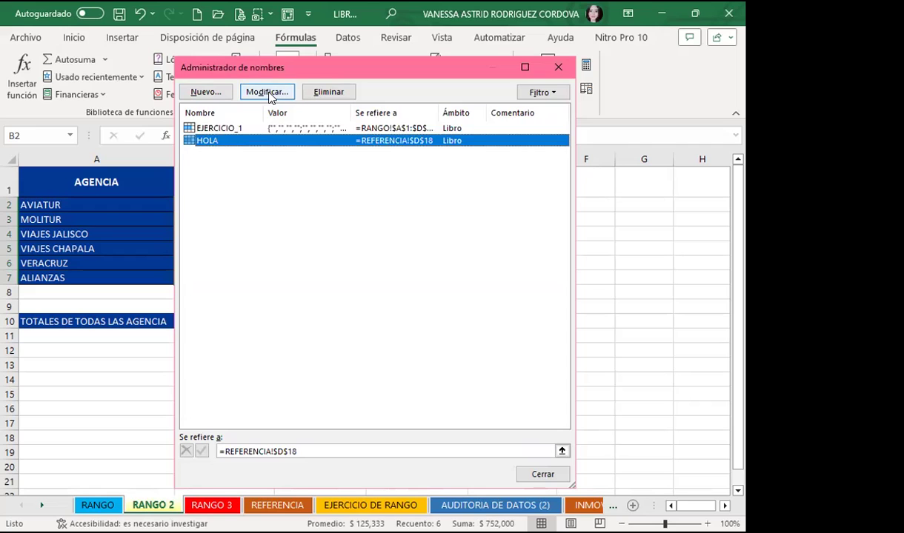
left_click(323, 92)
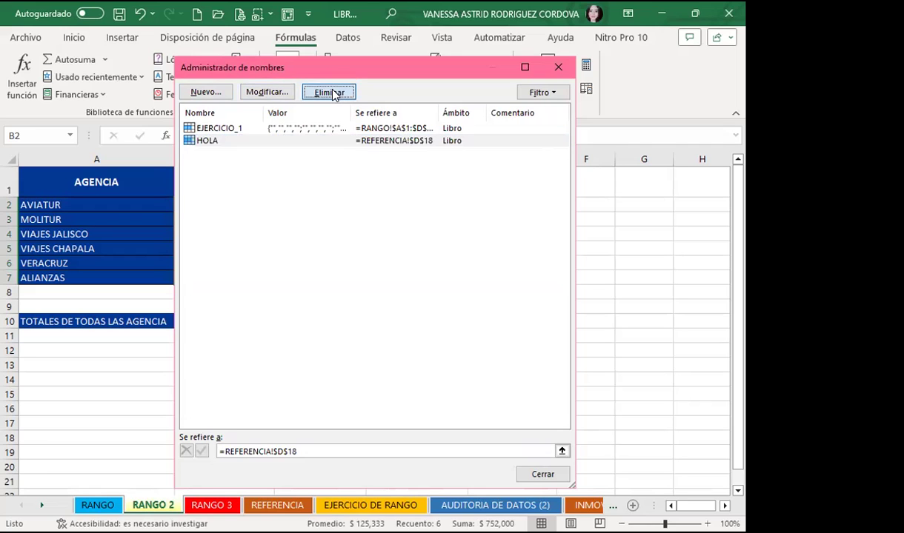
left_click(335, 316)
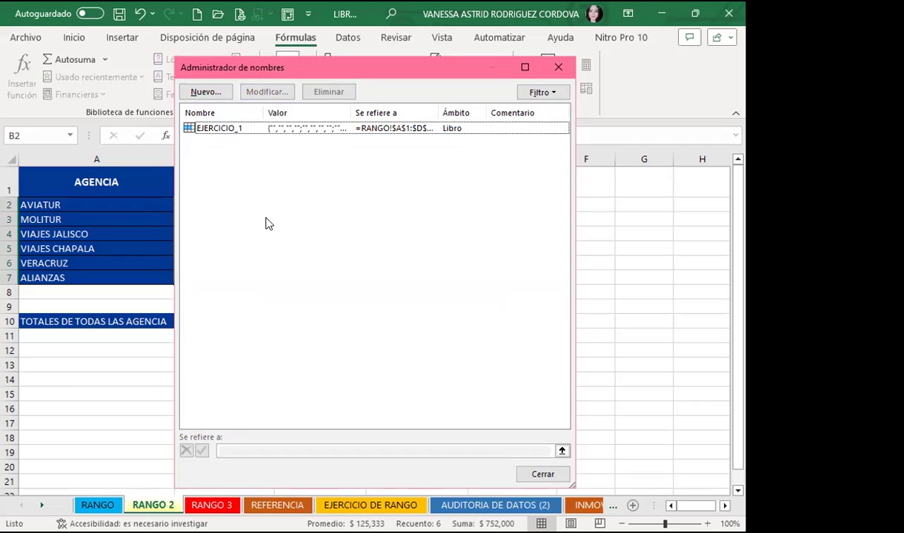
Step: Cancel deleting EJERCICIO_1 to keep it, and start a new name
left_click(221, 129)
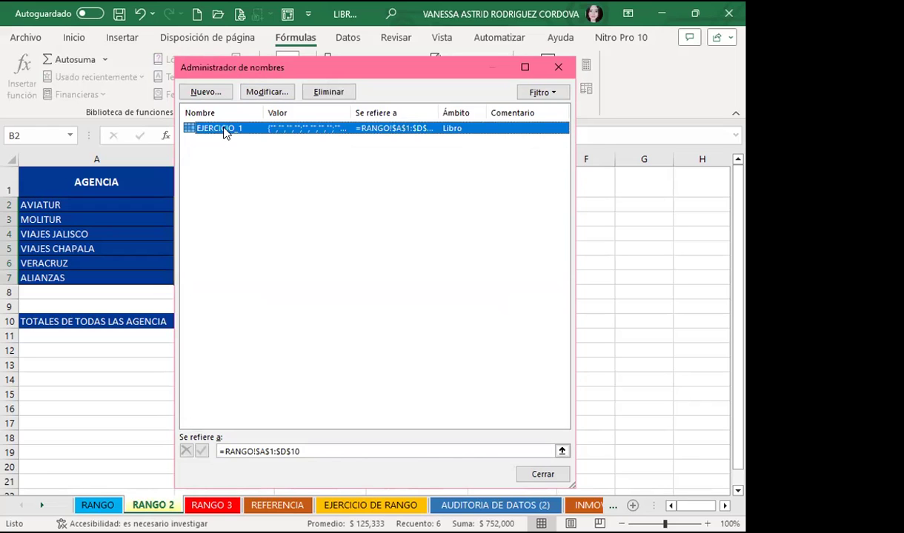
left_click(311, 92)
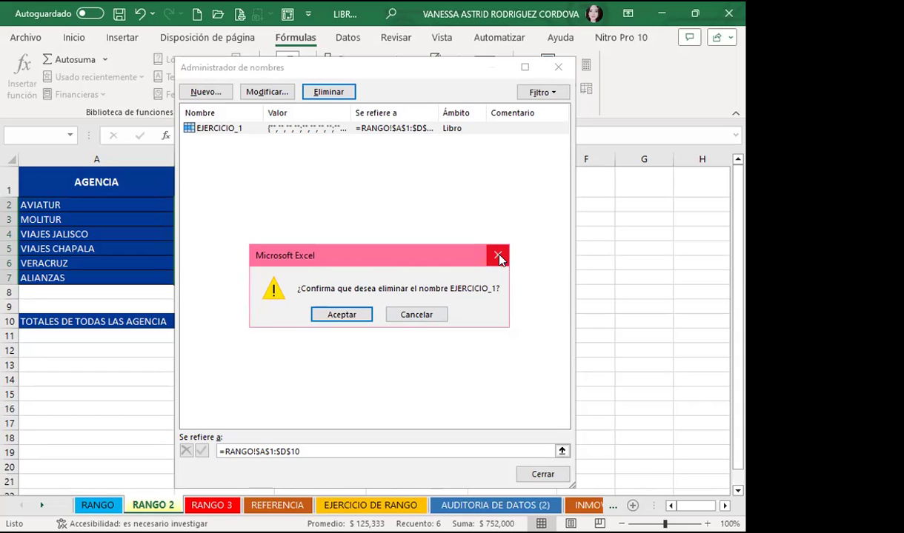
left_click(408, 315)
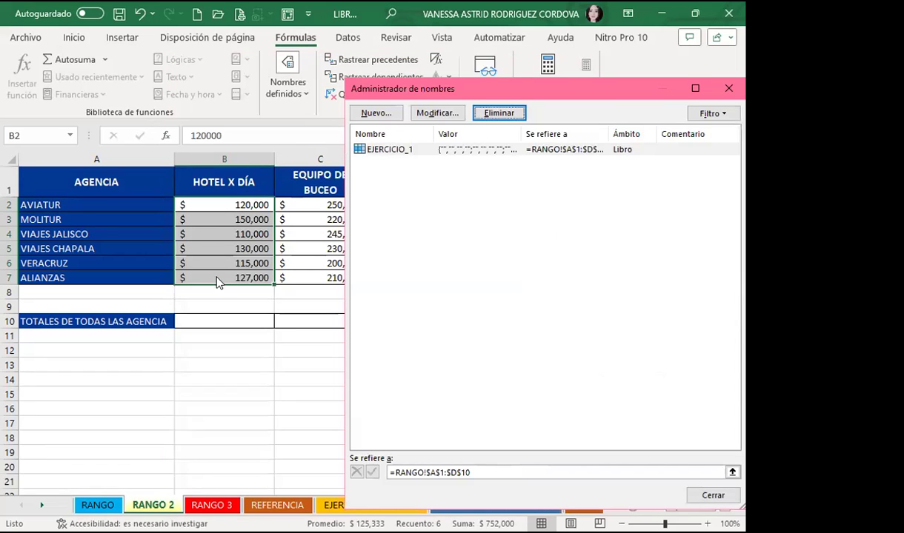
left_click(375, 113)
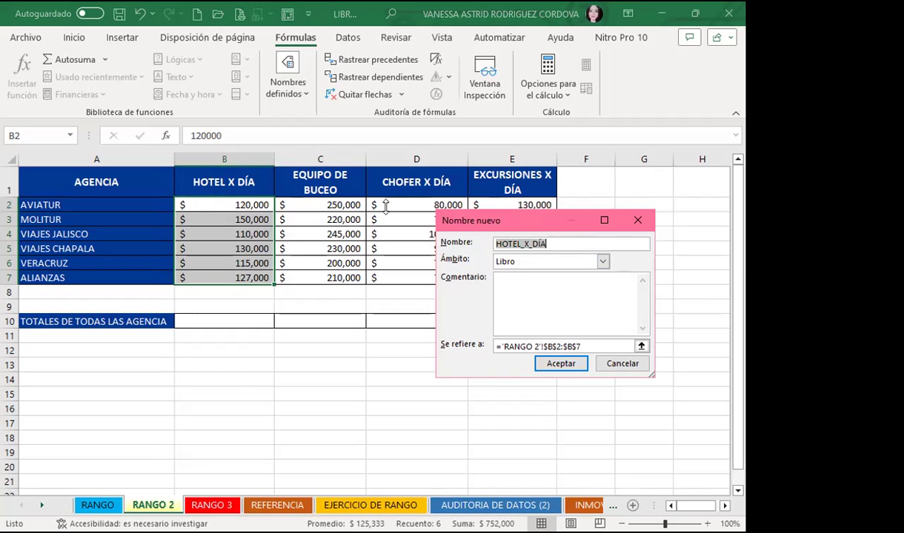
Step: Shorten the suggested HOTEL_X_DÍA to HOTEL for 'RANGO 2'!$B$2:$B$7 and close Name Manager
left_click_drag(474, 220, 393, 217)
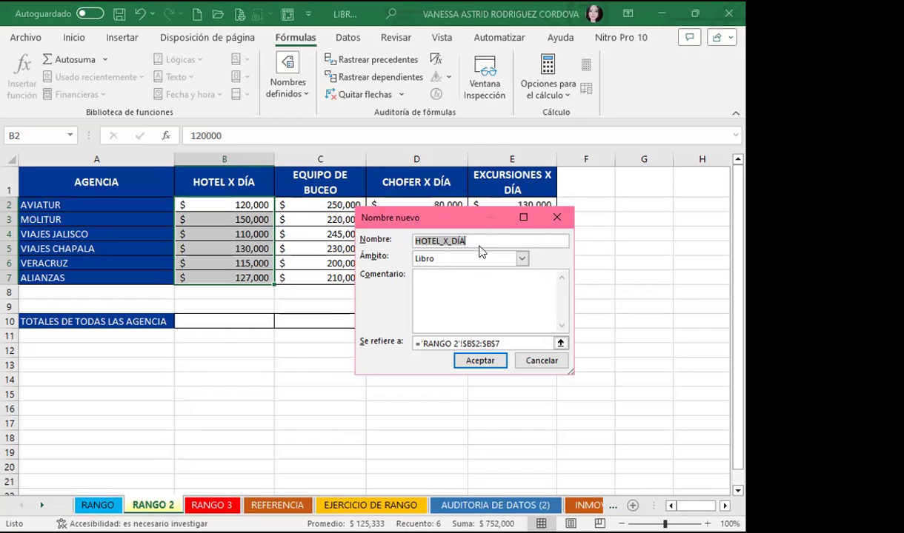
left_click(481, 240)
key("BackSpace")
key("BackSpace")
key("BackSpace")
key("BackSpace")
key("BackSpace")
key("BackSpace")
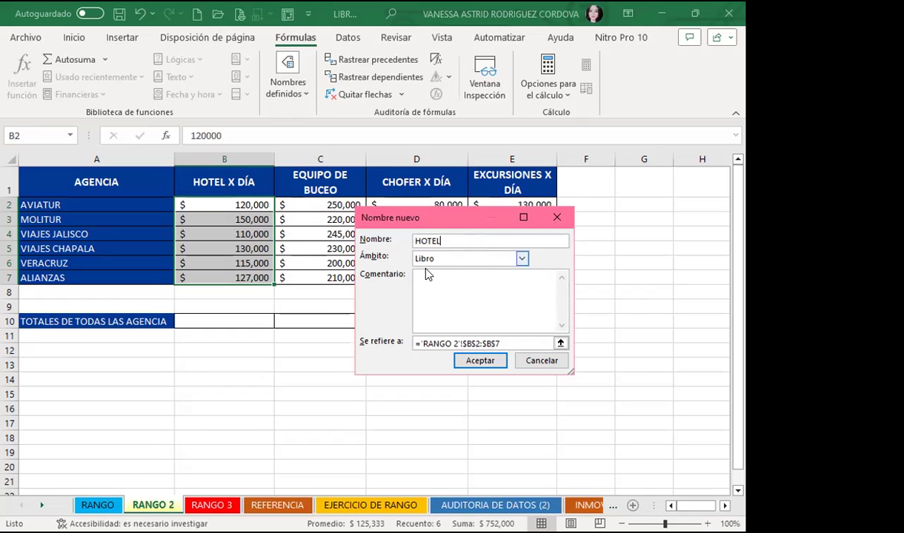
left_click(490, 359)
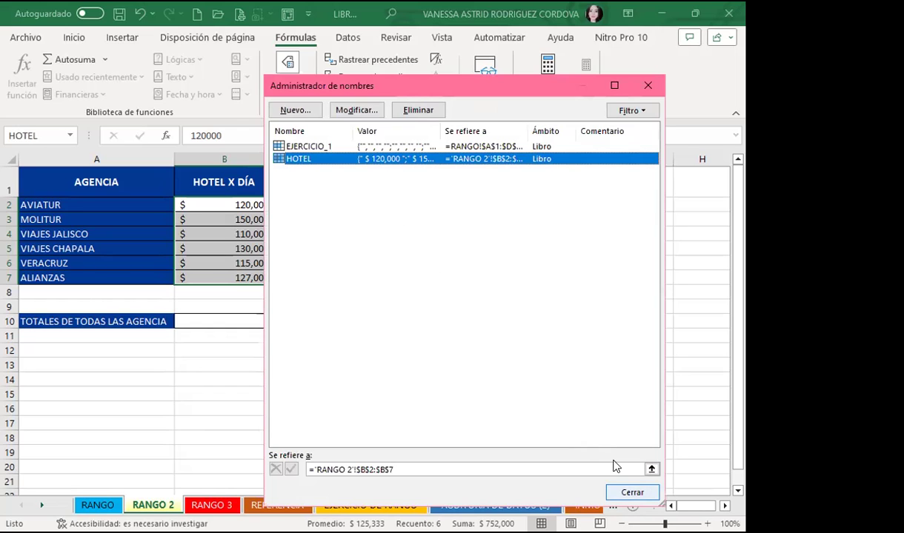
left_click(631, 492)
left_click(222, 322)
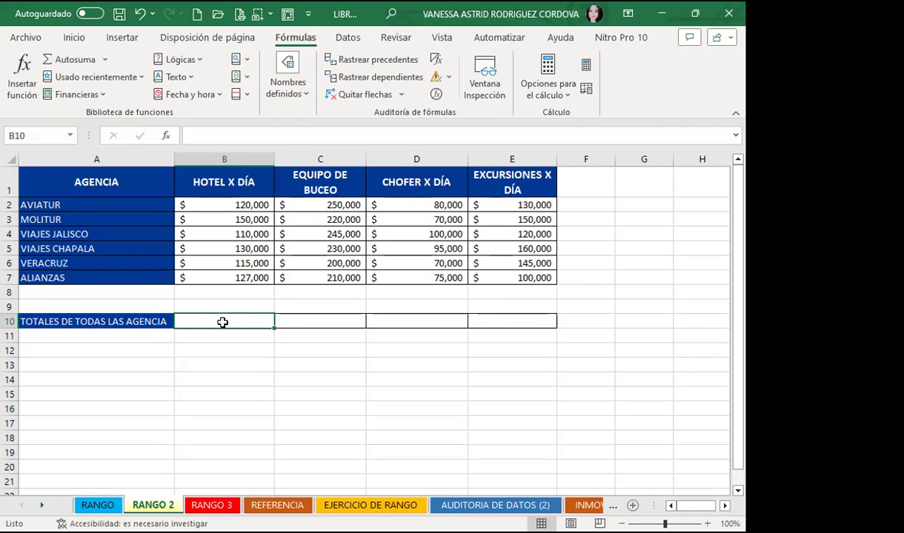
Step: Enter =SUMA(HOTEL) in B10 so the hotel column totals 752000
scroll(252, 348, "down", 2)
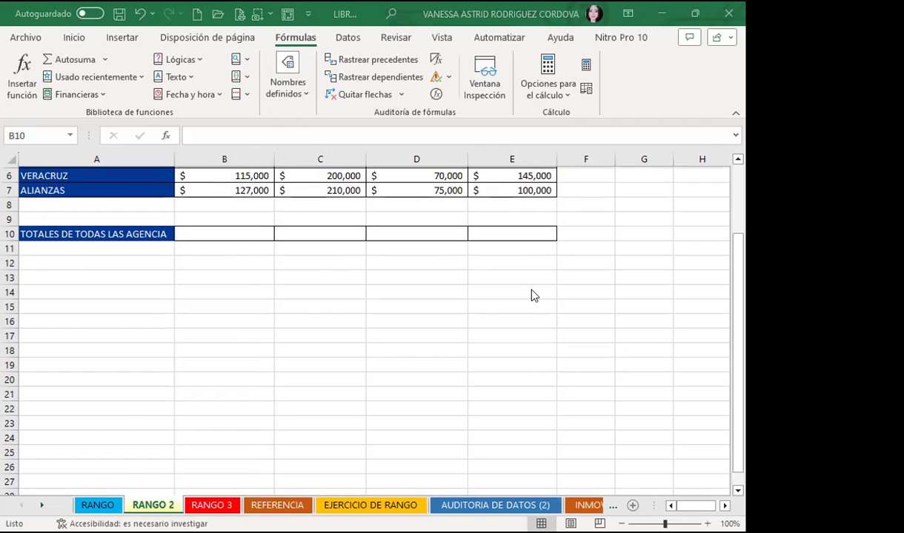
scroll(248, 295, "up", 2)
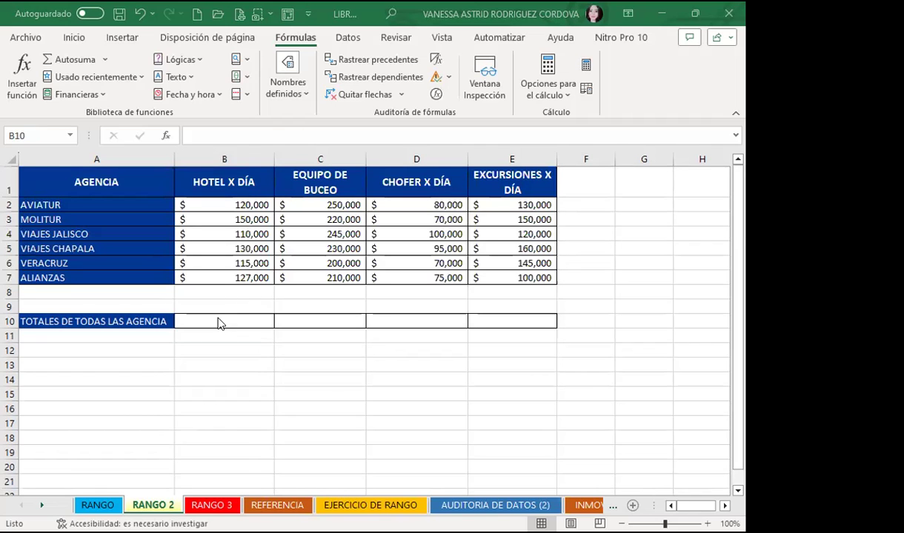
left_click(220, 323)
type("=")
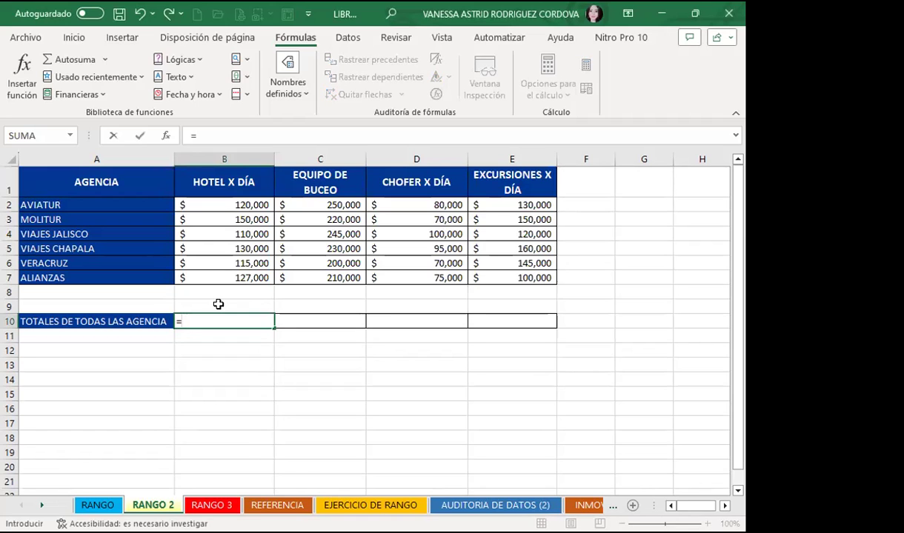
type("SUMA")
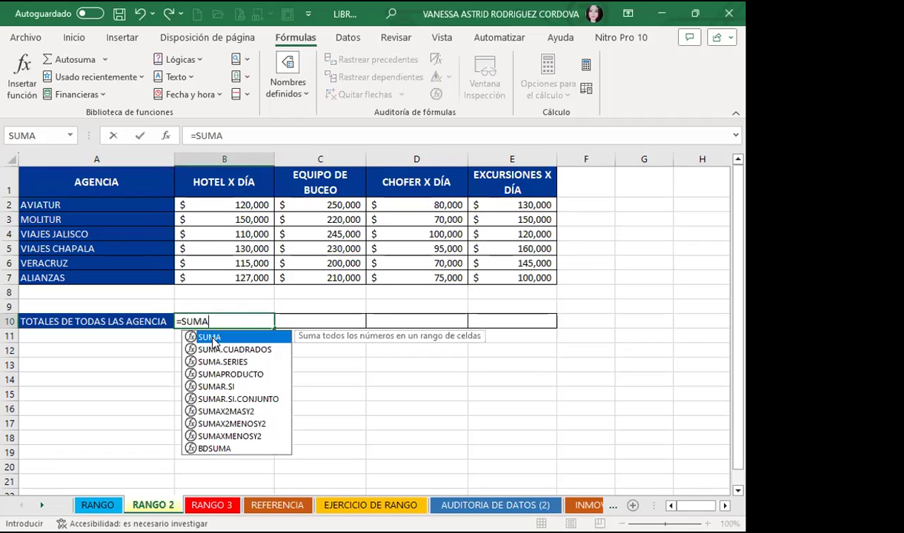
double_click(211, 339)
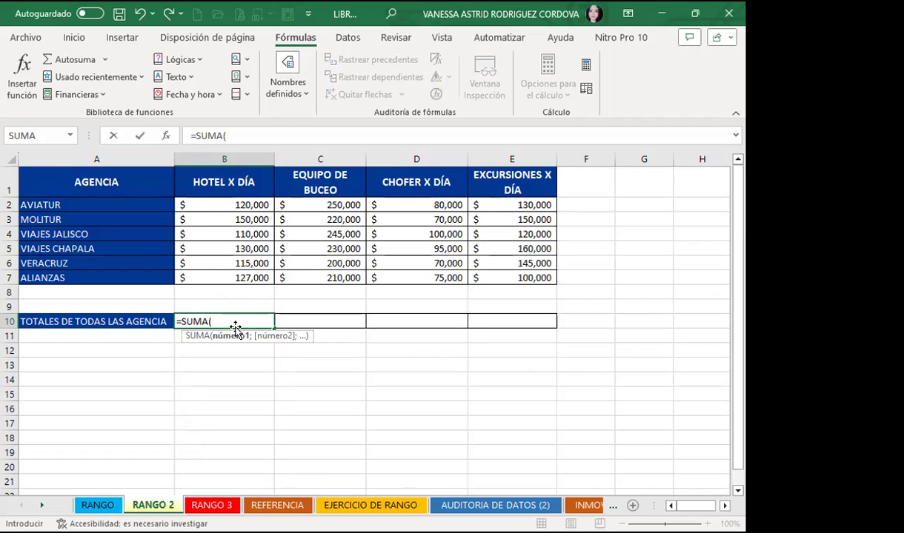
type("HO")
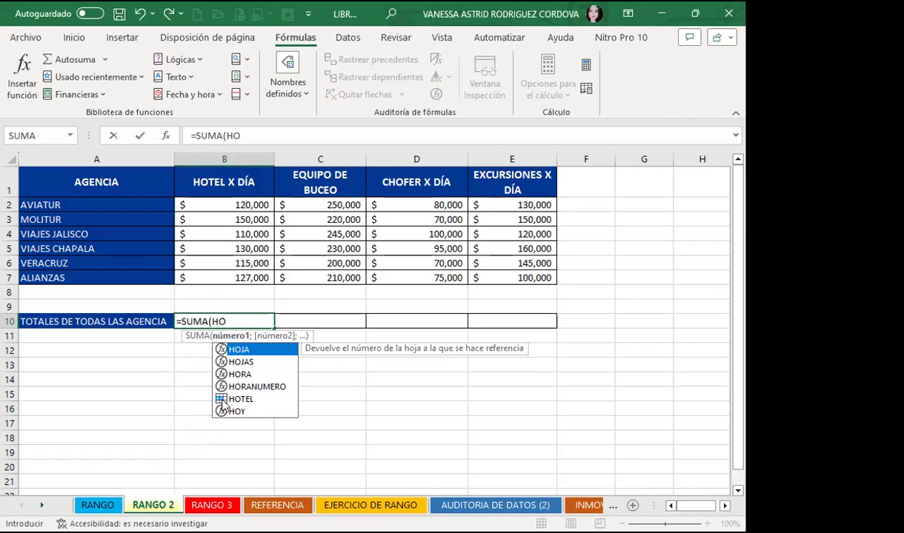
left_click(242, 400)
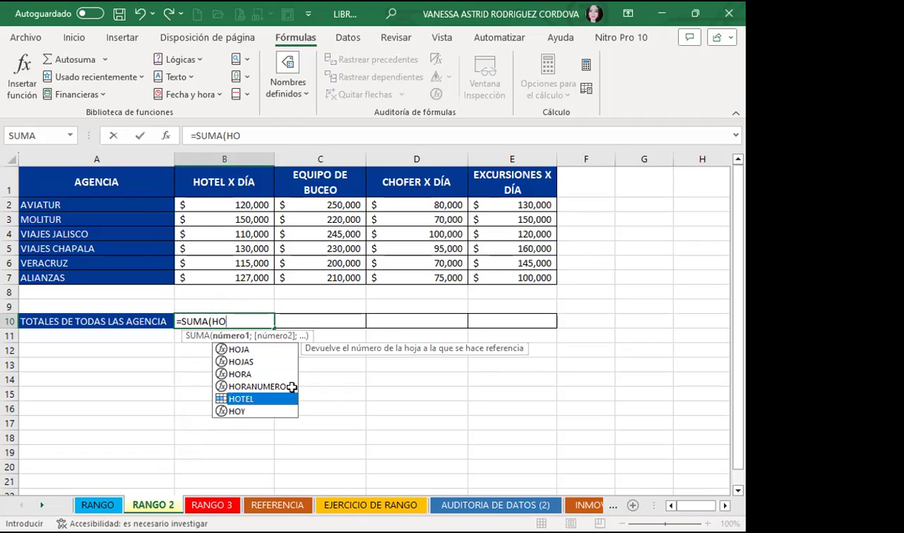
key("Tab")
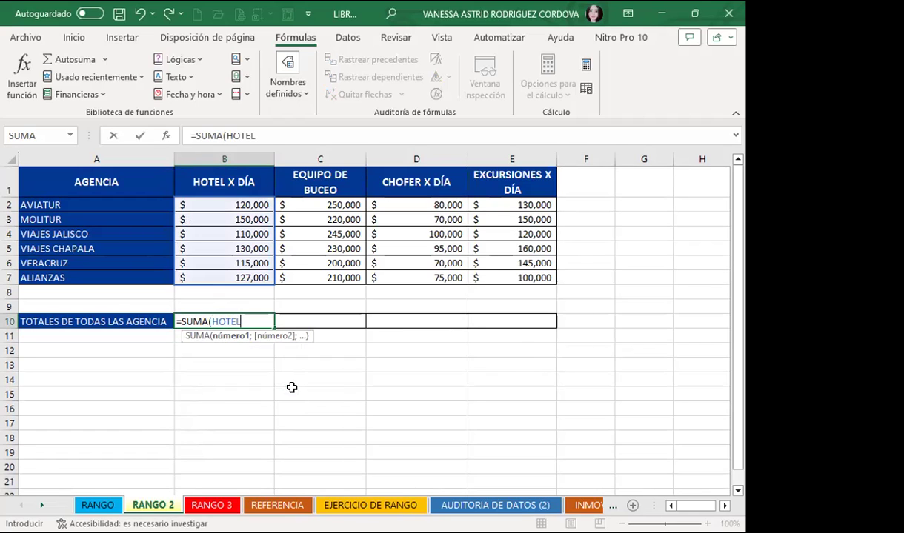
key("Return")
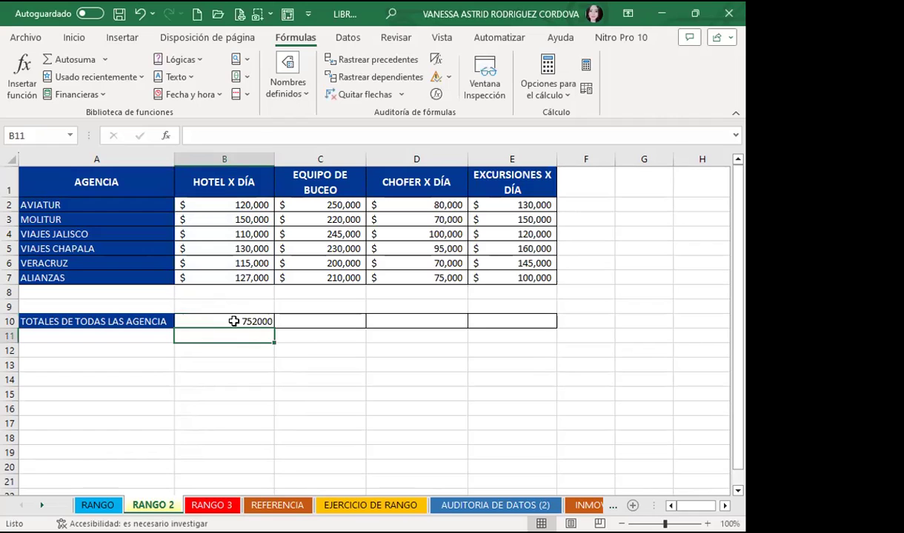
left_click(233, 321)
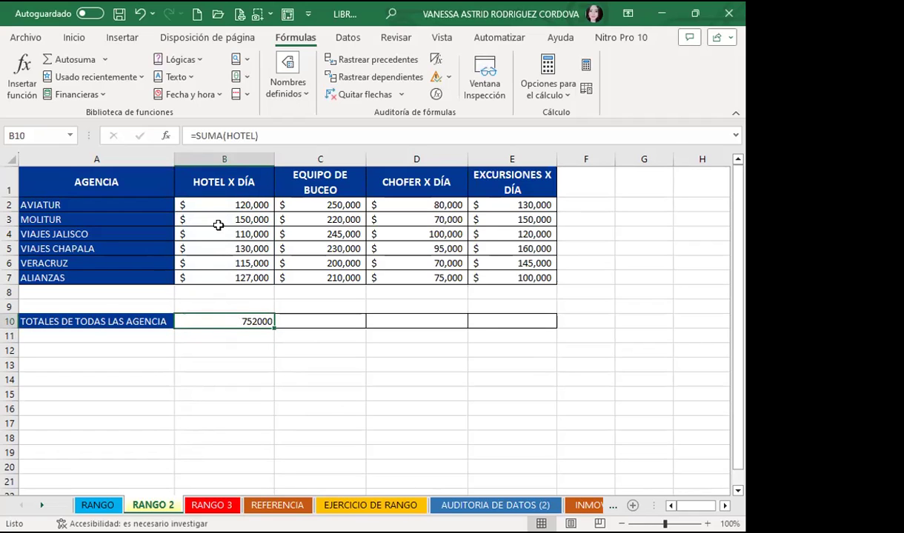
Step: Add B2 through B7 in B13 as a comparison total for the hotel column
left_click(218, 357)
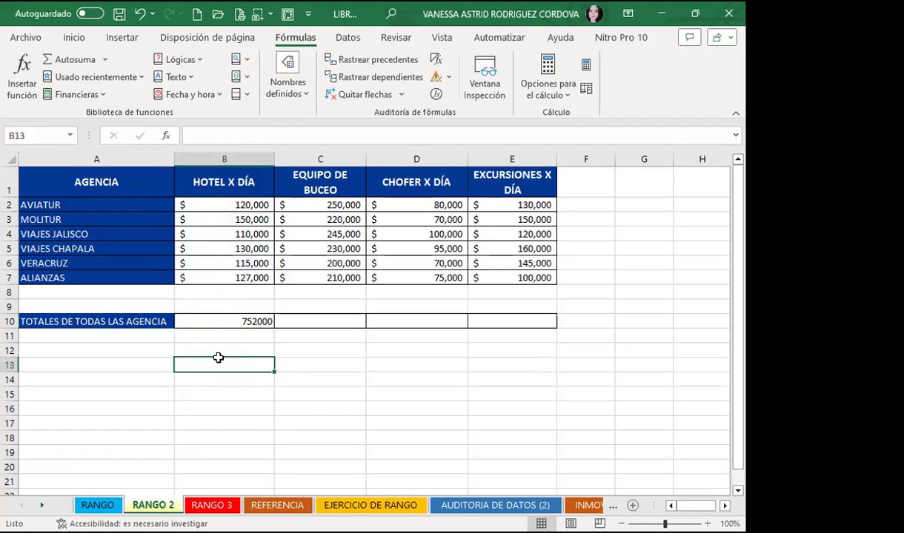
type("=")
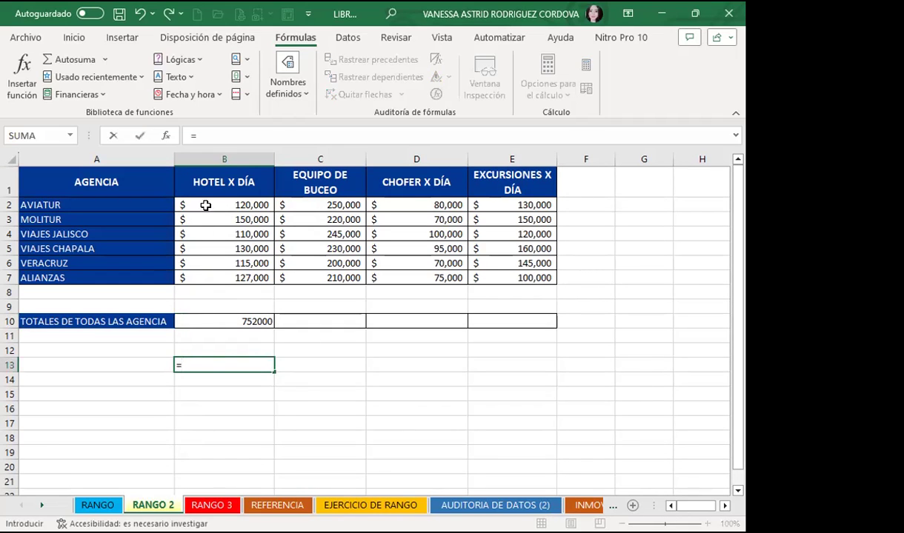
left_click(208, 201)
type("+")
left_click(227, 220)
type("+")
left_click(221, 234)
type("+")
left_click(222, 249)
type("+")
left_click(222, 264)
type("+")
left_click(219, 276)
key("Return")
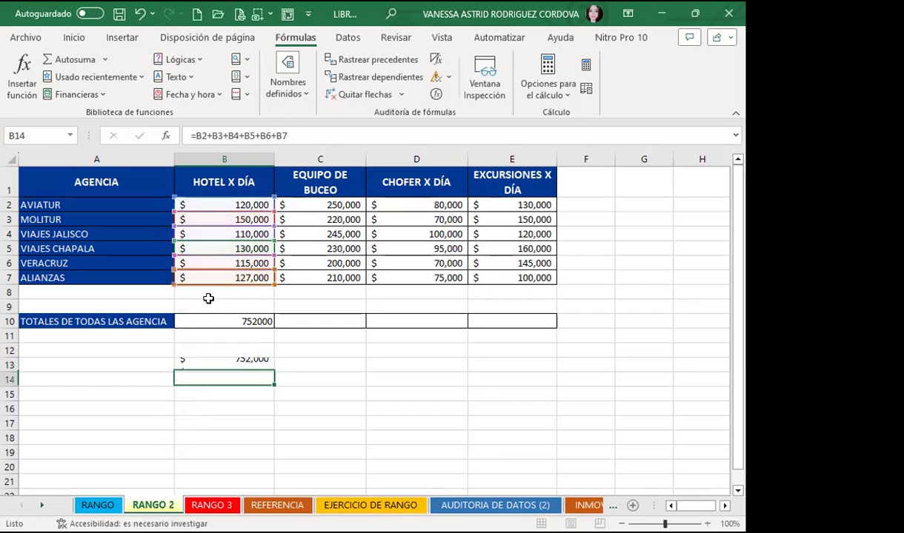
left_click(209, 364)
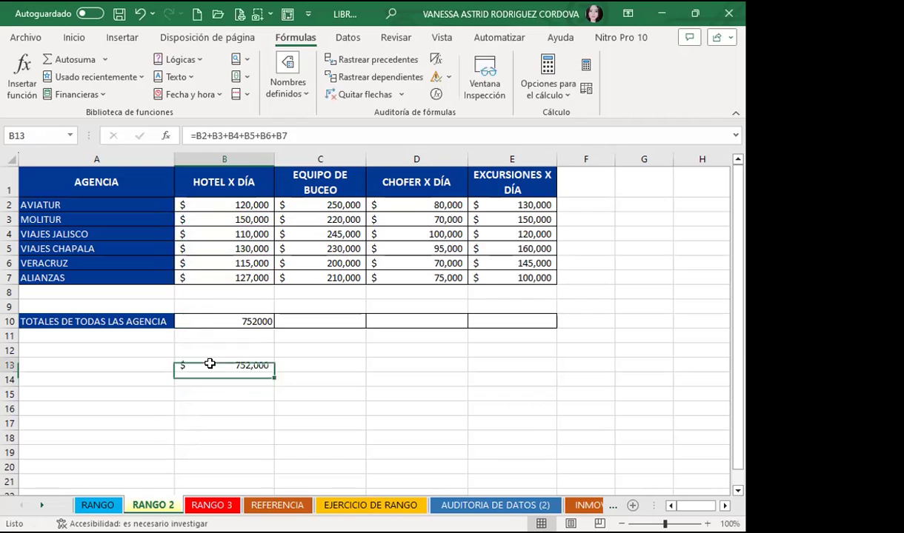
Step: Format the B10 total as accounting currency with no decimal places
left_click(226, 317)
left_click(74, 37)
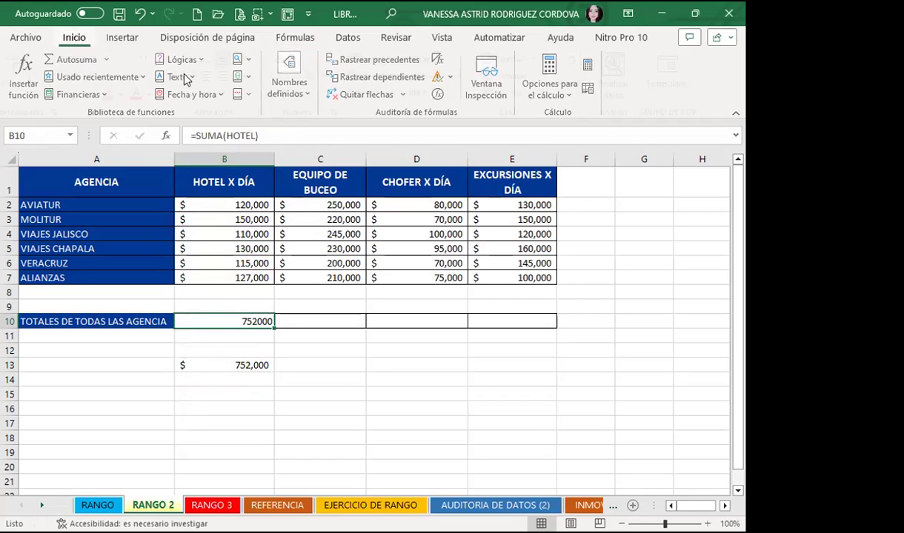
left_click(287, 76)
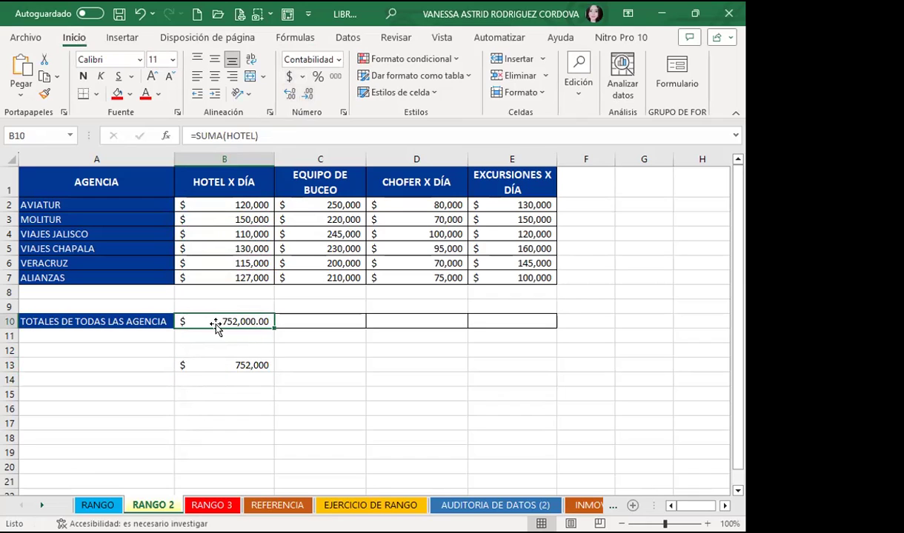
left_click(308, 98)
left_click(308, 99)
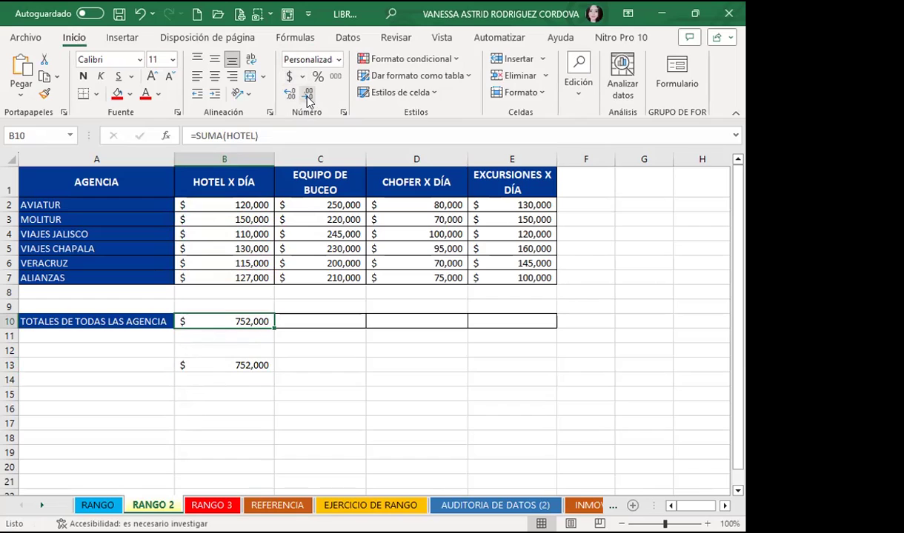
Step: Delete the B13 comparison total and confirm B2:B7 matches B10's HOTEL sum
left_click(183, 359)
key("Delete")
key("Down")
key("Down")
key("Down")
key("Down")
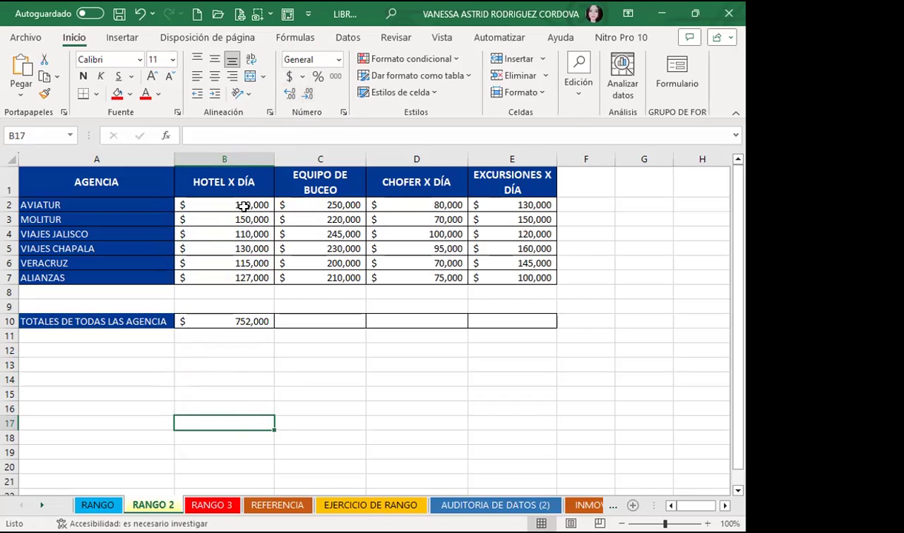
left_click_drag(232, 201, 239, 271)
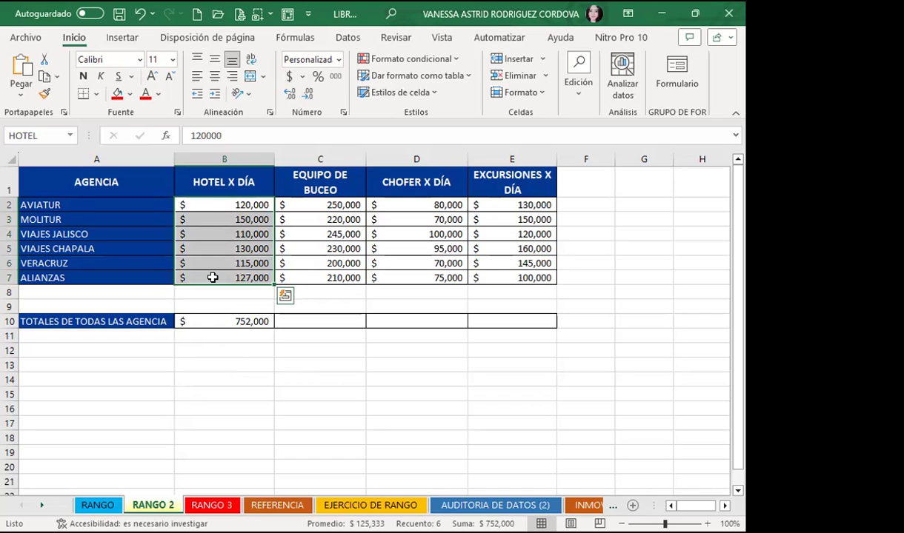
left_click(207, 320)
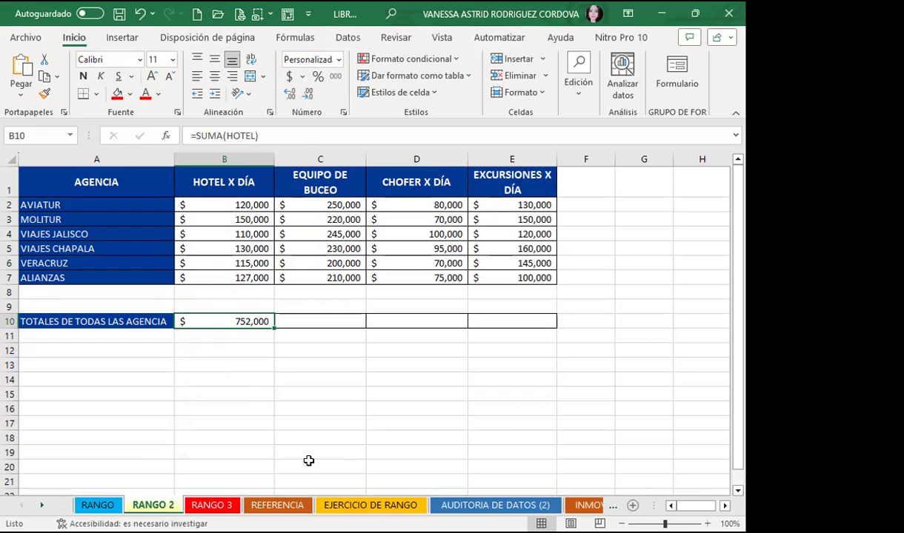
Step: On RANGO 3, enter =HOTEL in TOTALES cell C3, spilling six hotel prices into C3:C8
key("ctrl+Page_Down")
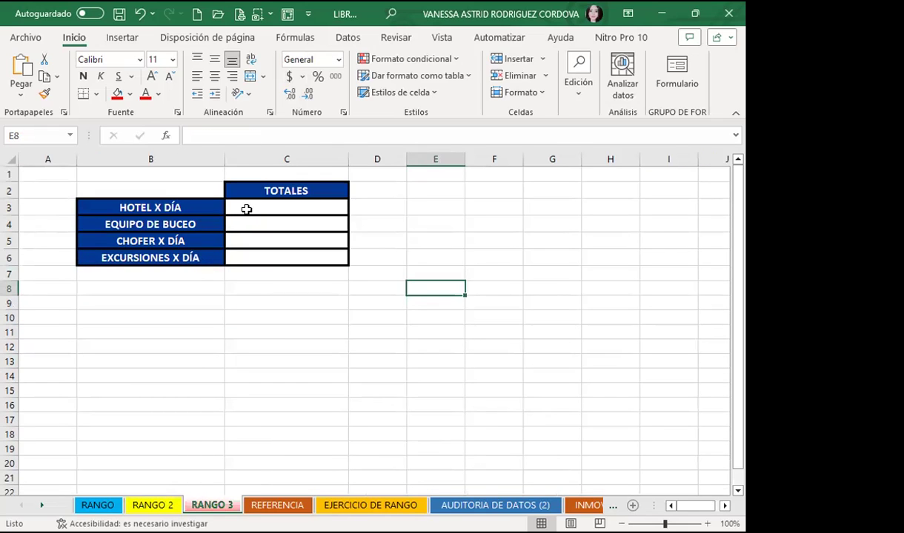
left_click(236, 201)
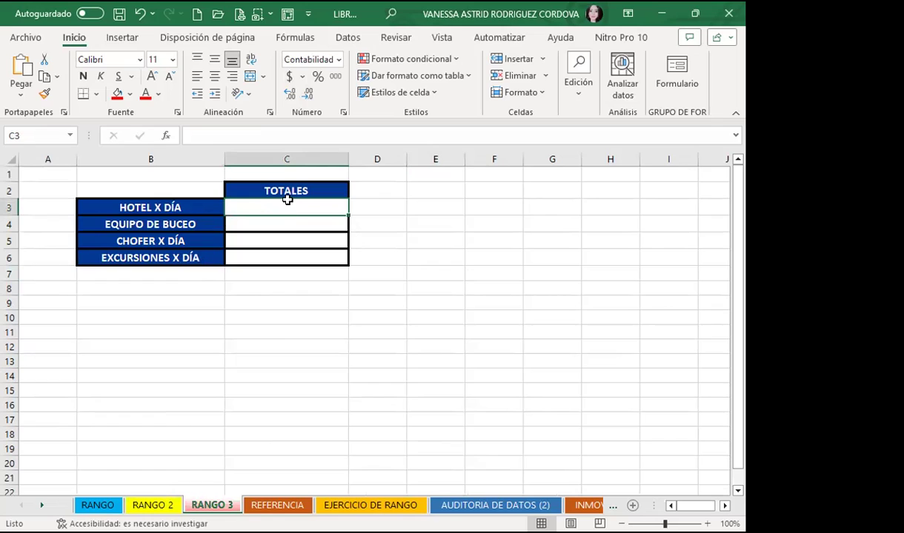
type("=")
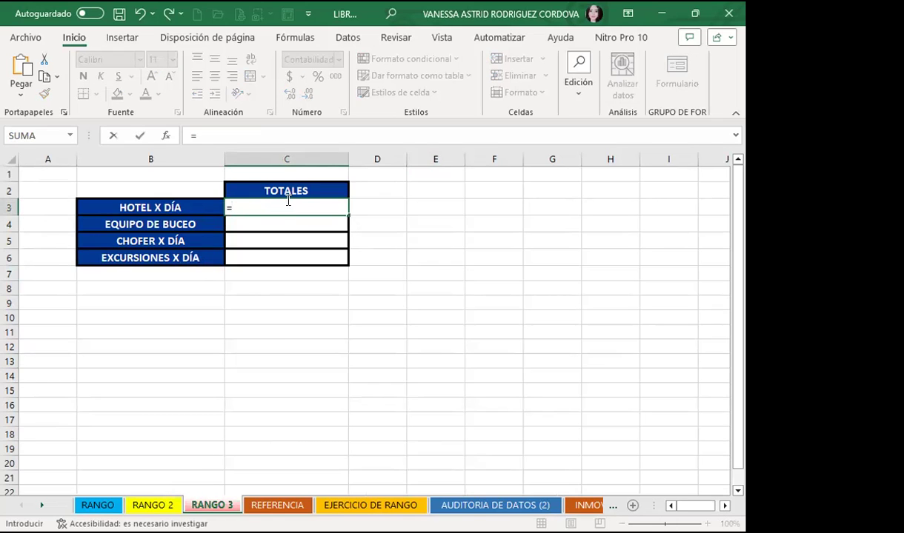
type("HOTEL")
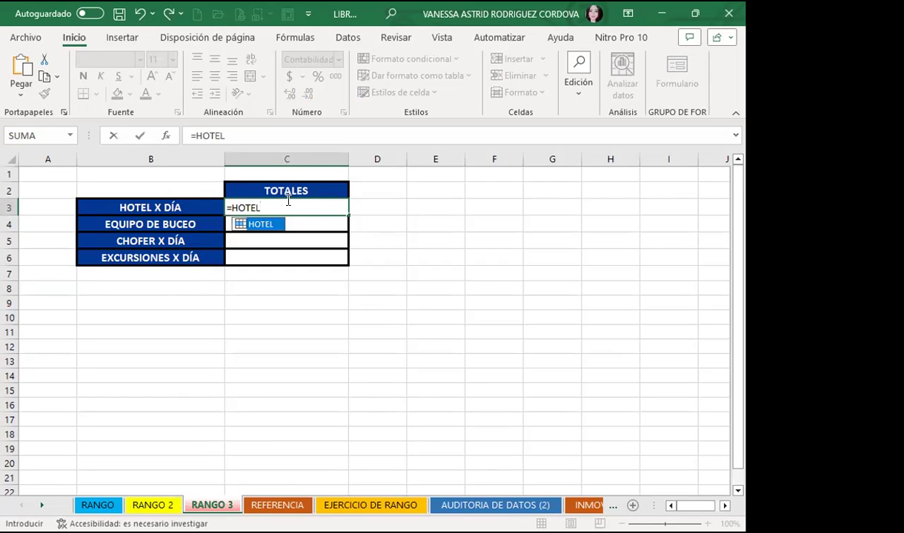
key("Return")
left_click(288, 200)
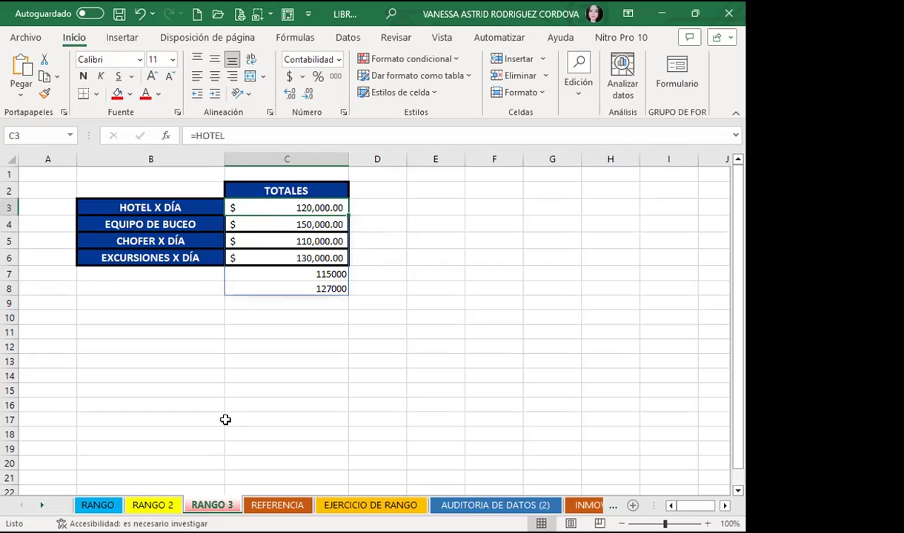
left_click(215, 135)
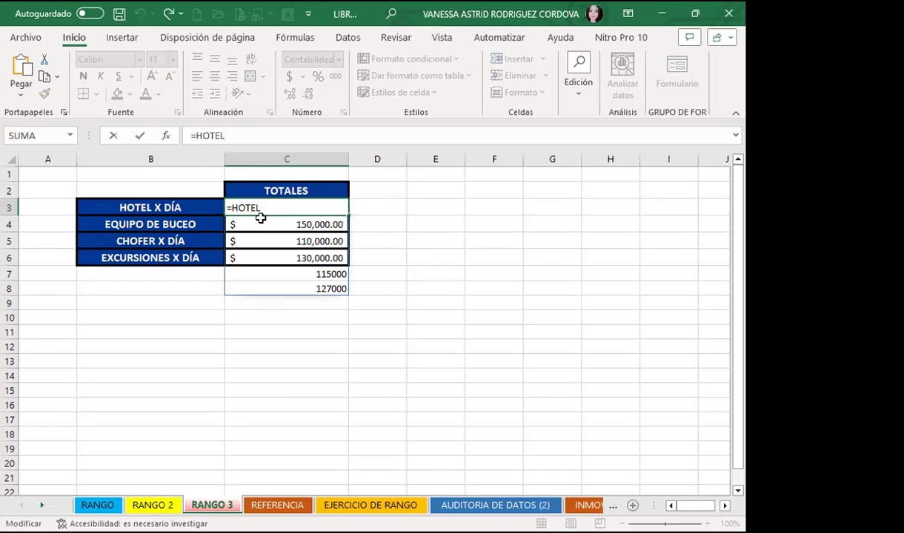
key("Return")
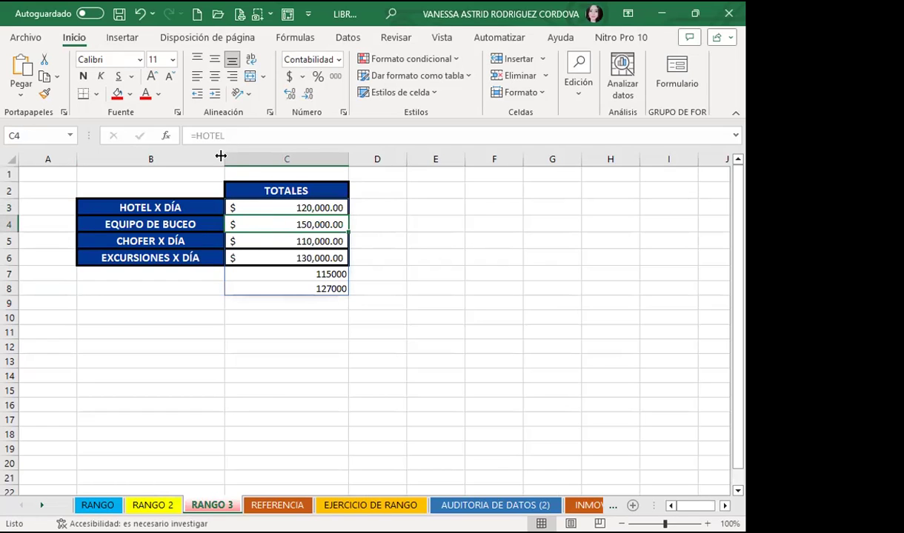
left_click_drag(268, 224, 289, 286)
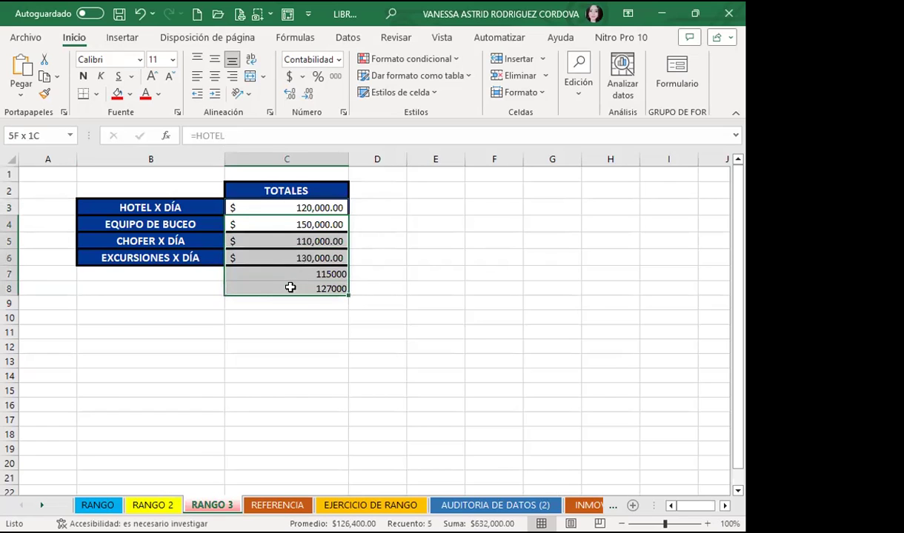
left_click(275, 225)
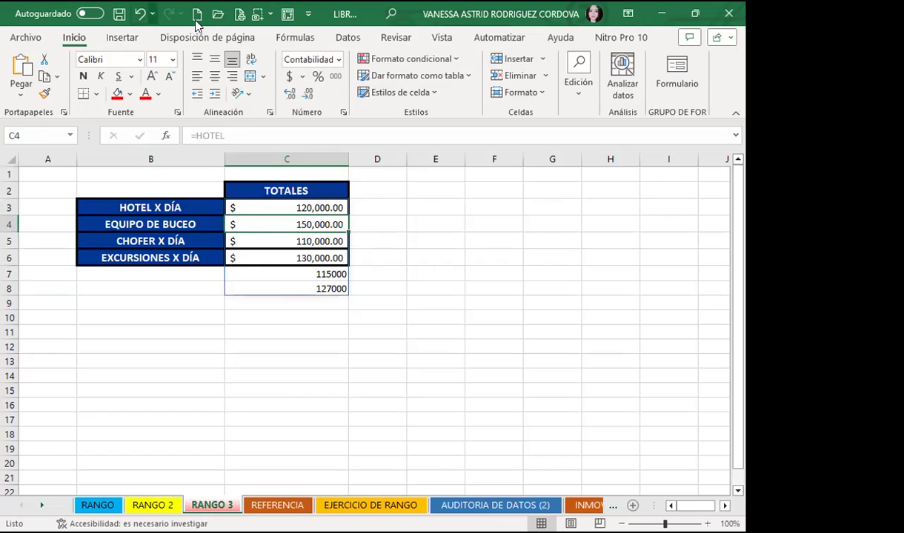
Step: Turn off Automatic Flash Fill in Excel's Advanced options
left_click(307, 14)
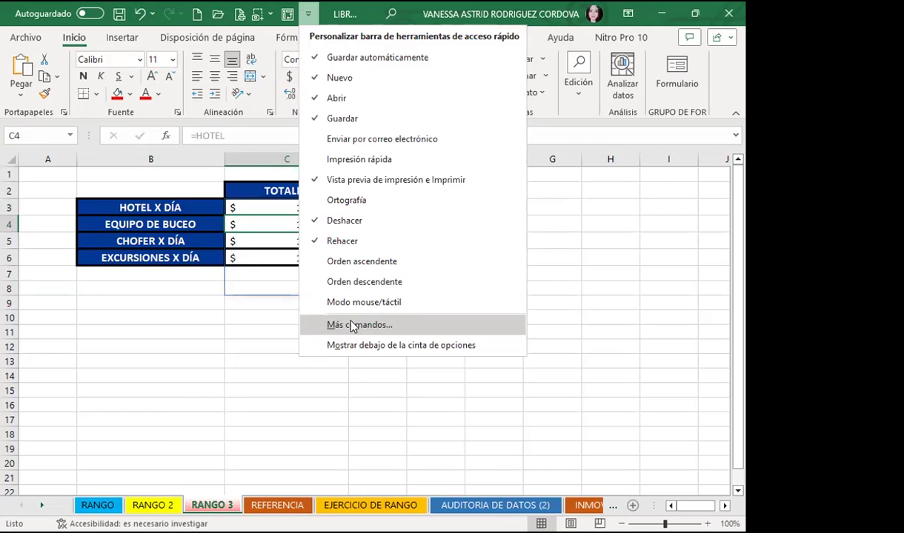
left_click(353, 327)
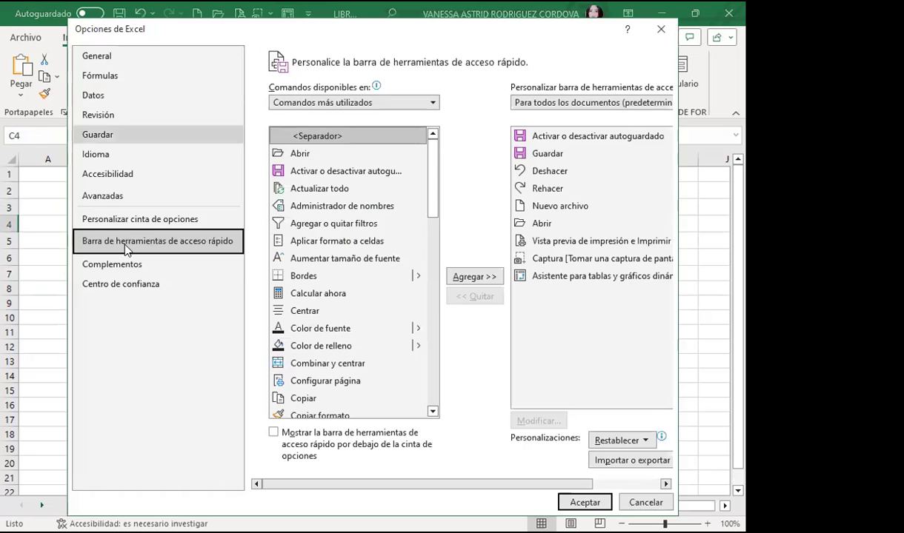
left_click(123, 196)
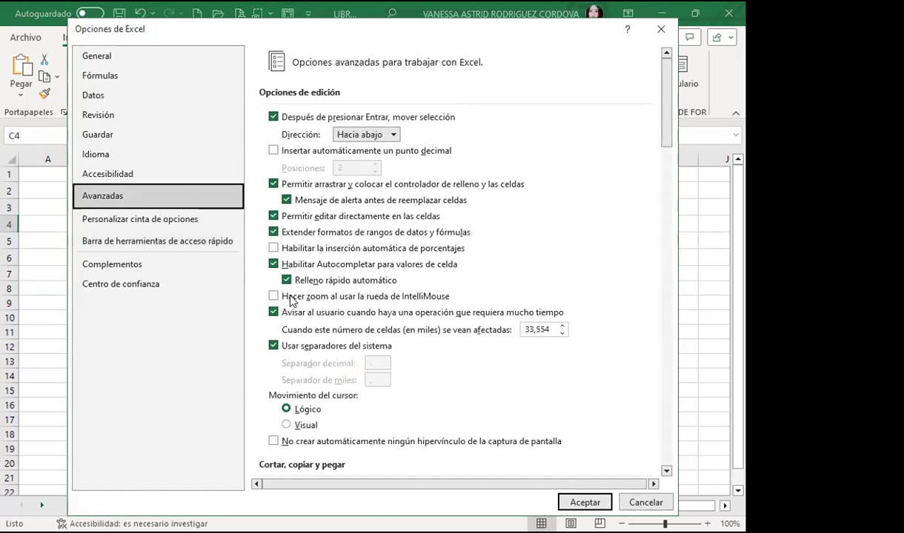
left_click(286, 280)
left_click(584, 503)
Step: Undo the =HOTEL formula to clear the spilled values from C3:C8
left_click_drag(292, 223, 292, 293)
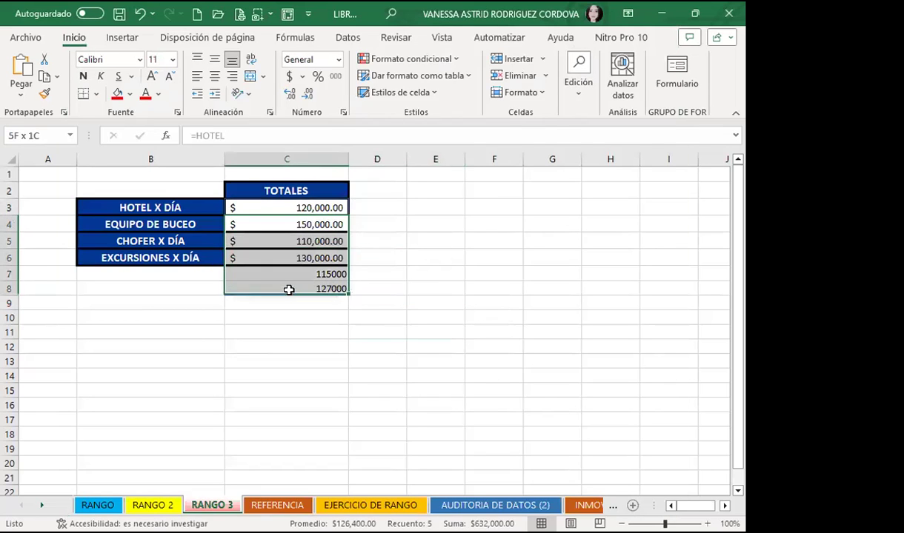
left_click_drag(289, 289, 289, 291)
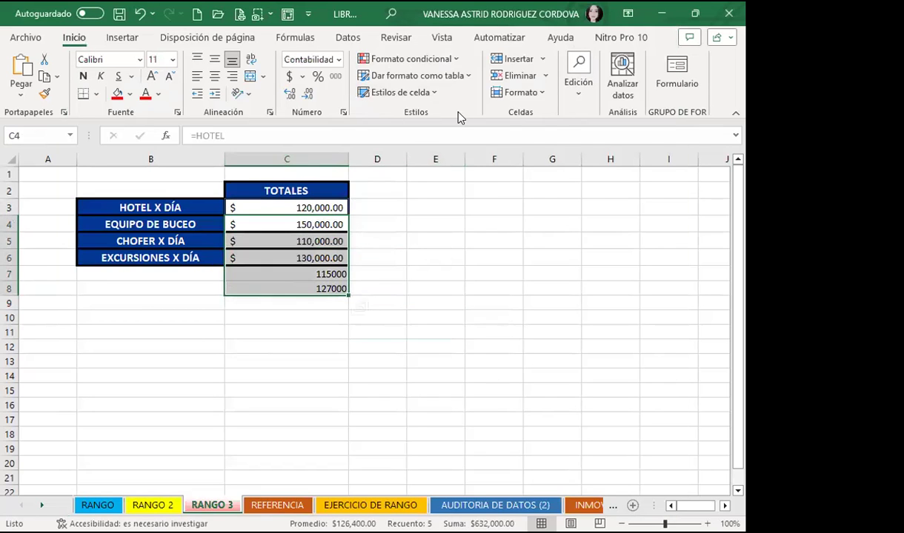
left_click(352, 228)
key("ctrl+z")
key("ctrl+z")
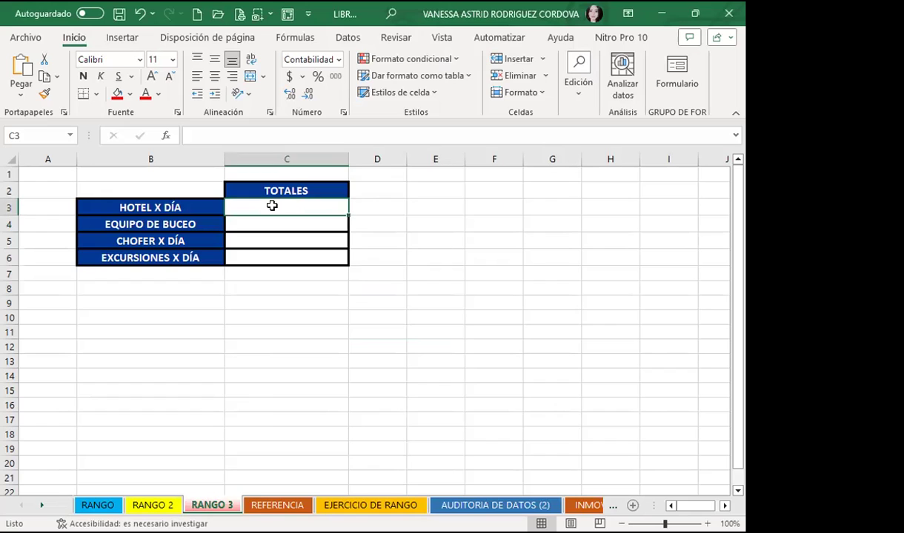
Step: Test =SUMA(HOTEL) in TOTALES cell C3, which returns $752,000
type("?")
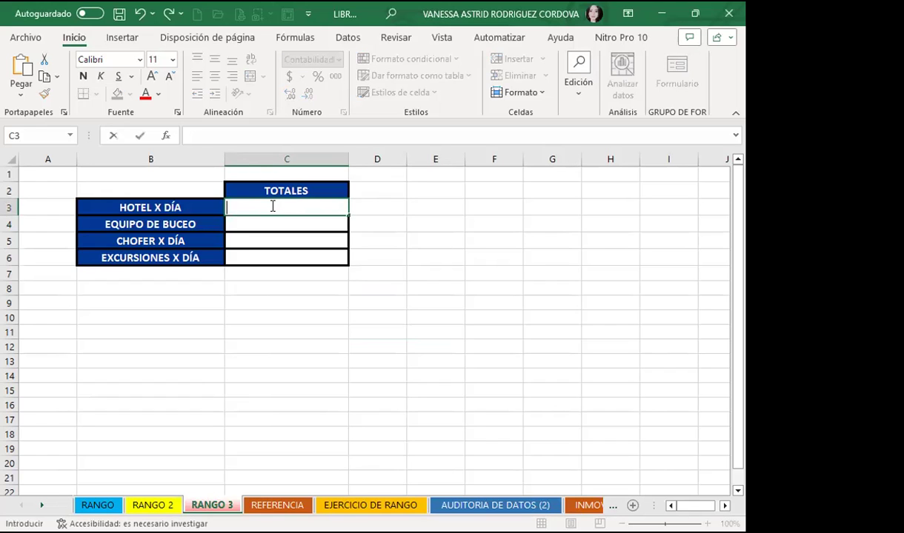
type("=SUMA")
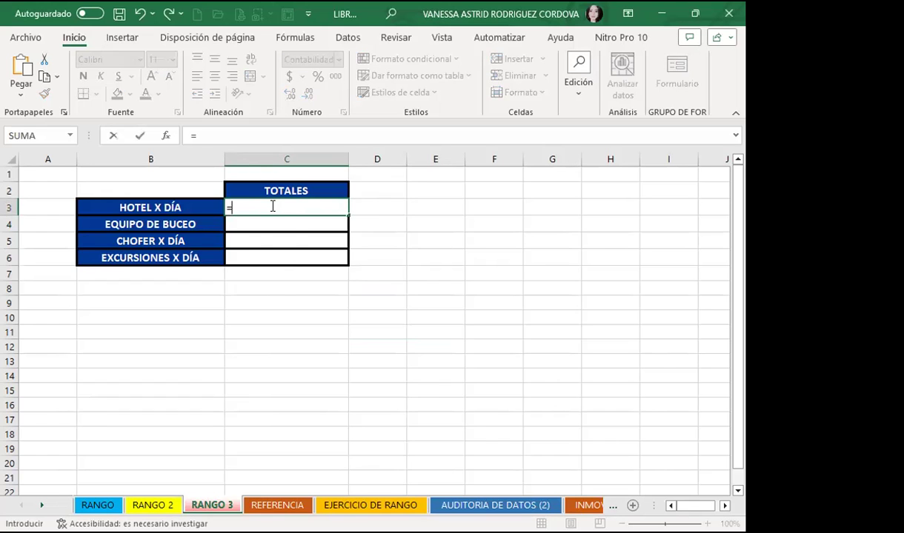
scroll(273, 211, "down", 1)
type("SUMA")
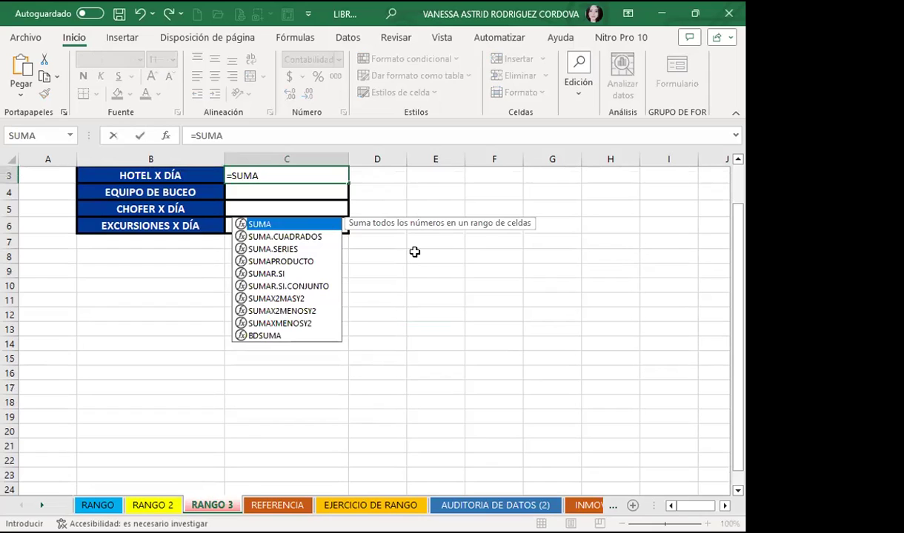
type("(")
scroll(415, 252, "up", 1)
type("HOTE")
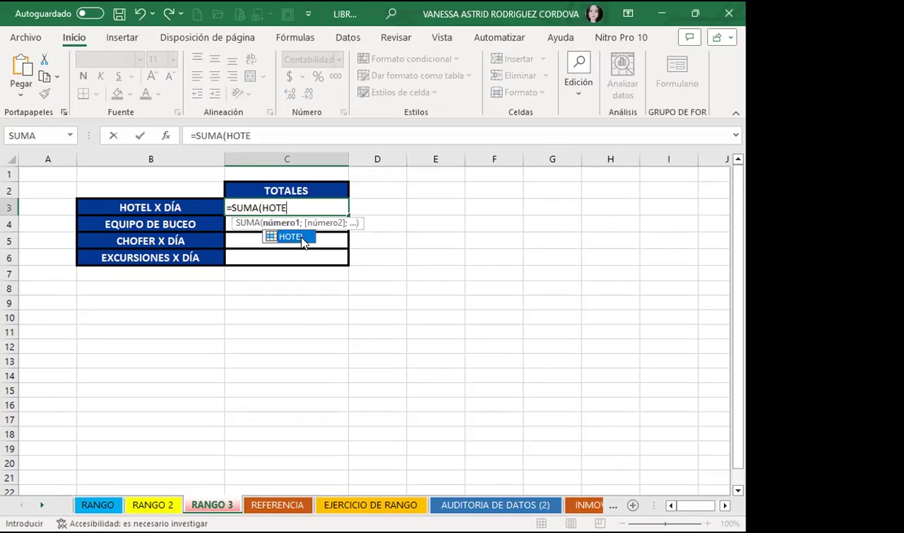
type("L")
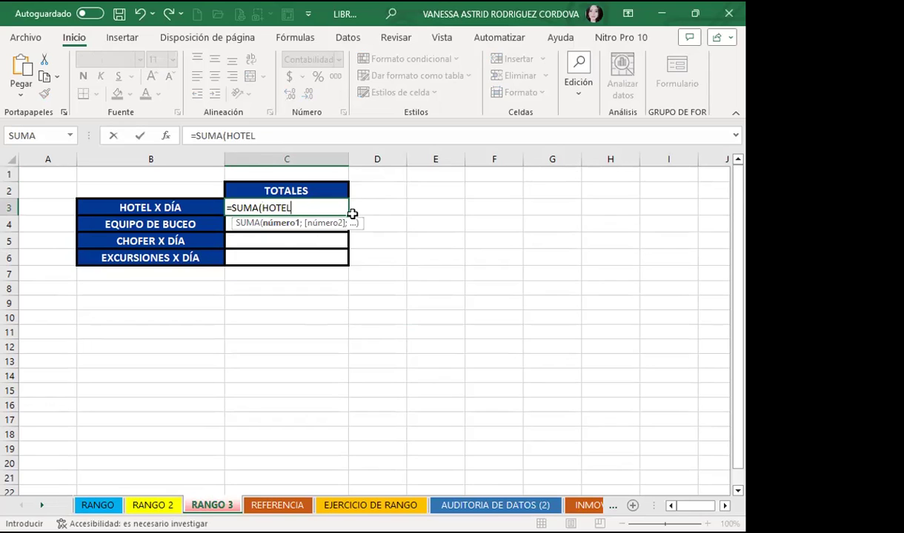
key("Return")
left_click(312, 205)
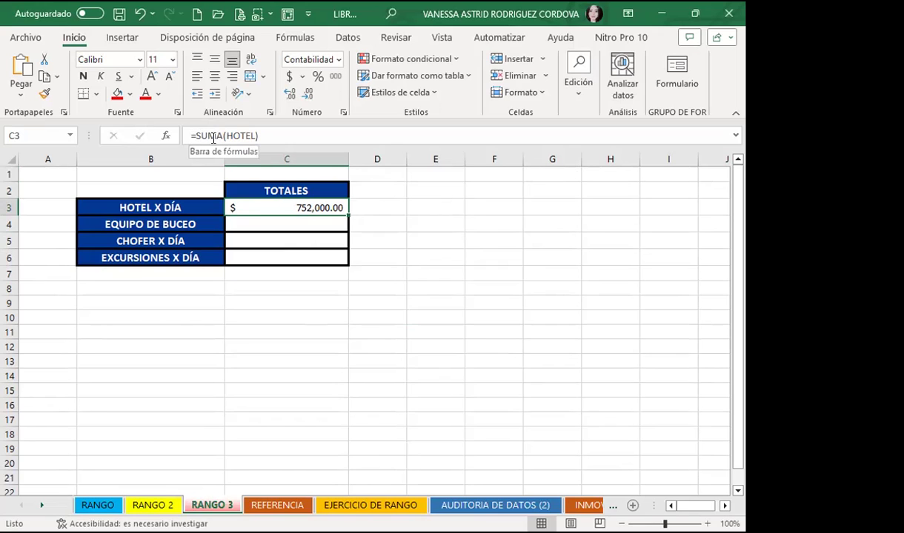
Step: Clear the test formula from C3 and go back to the RANGO 2 sheet
key("Delete")
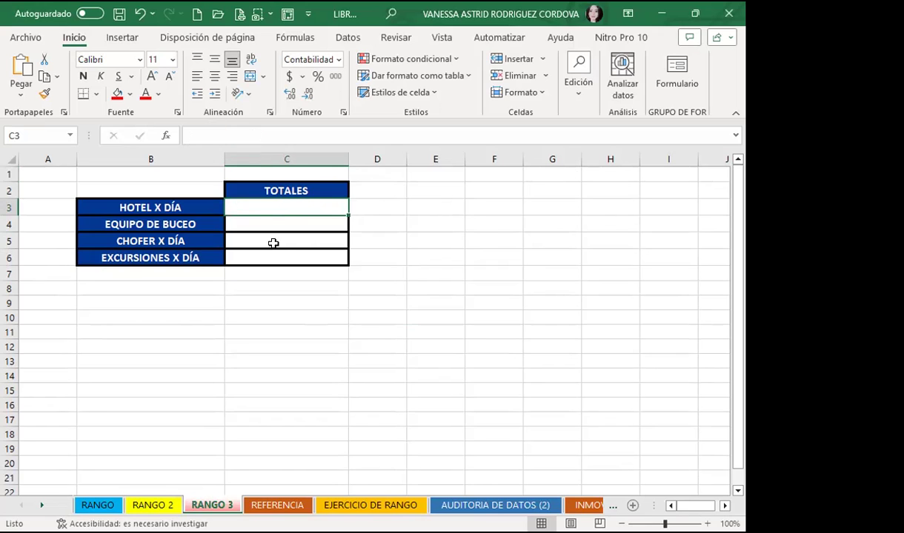
left_click(288, 225)
left_click(293, 207)
left_click(151, 505)
Step: Select the EQUIPO DE BUCEO prices C2:C7 and try Asignar nombre, then cancel it
left_click(180, 351)
left_click(215, 319)
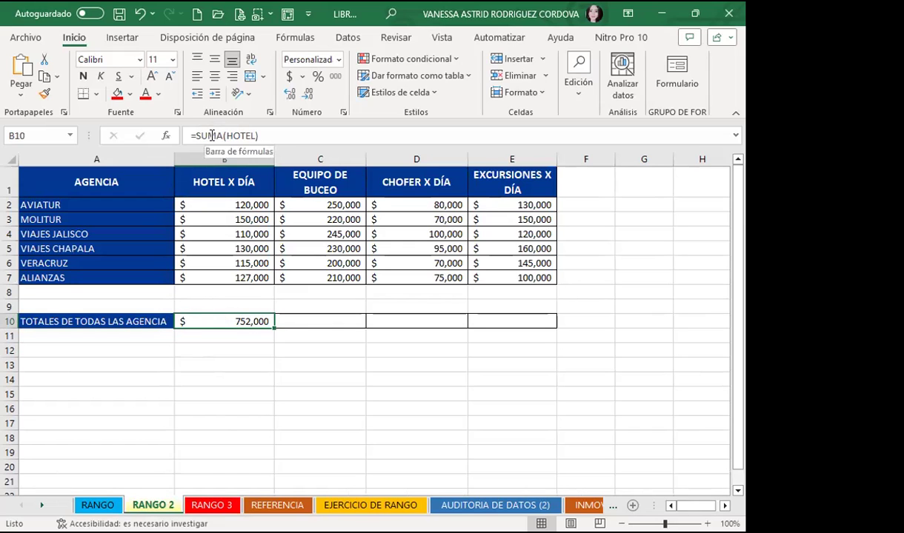
left_click(311, 321)
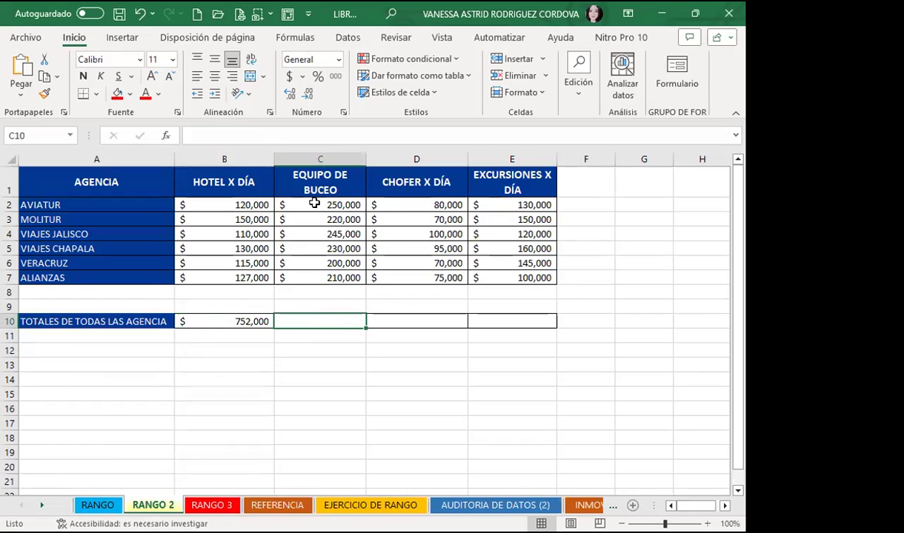
left_click_drag(313, 204, 310, 277)
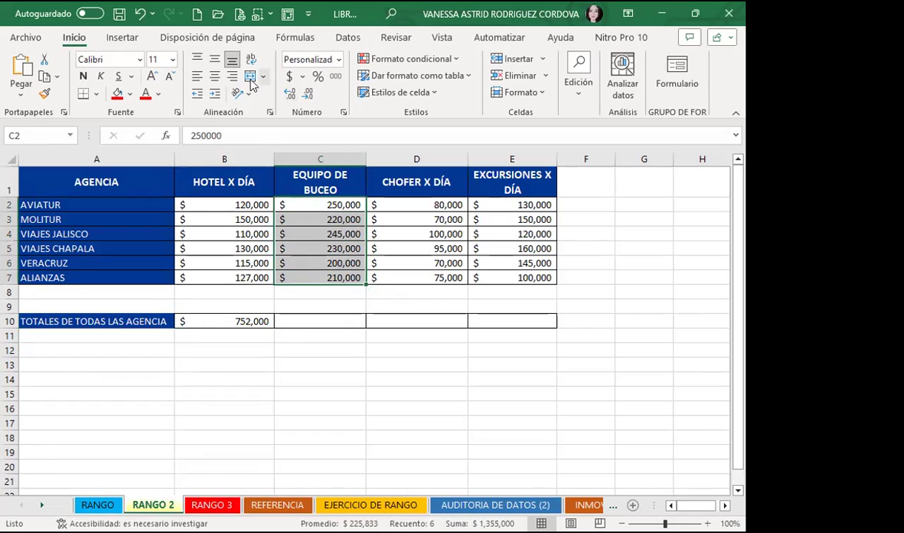
left_click(291, 41)
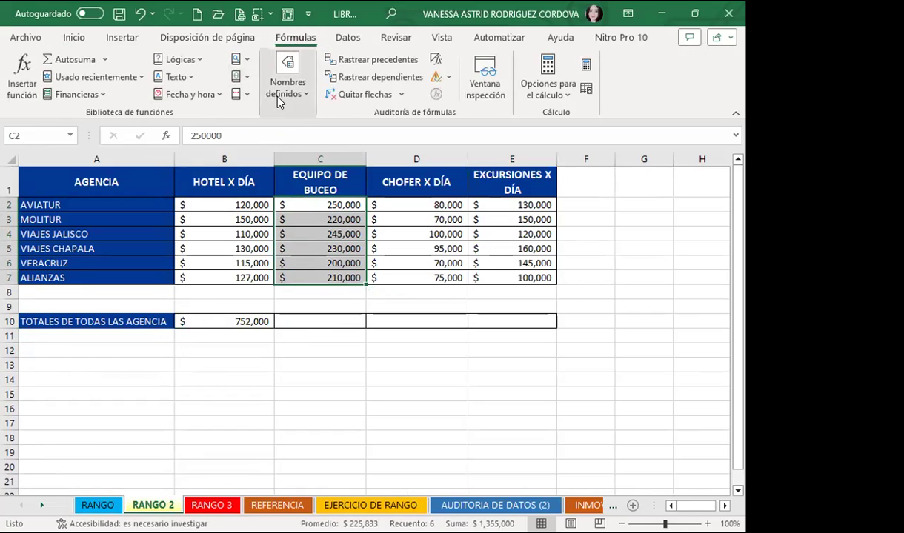
left_click(296, 111)
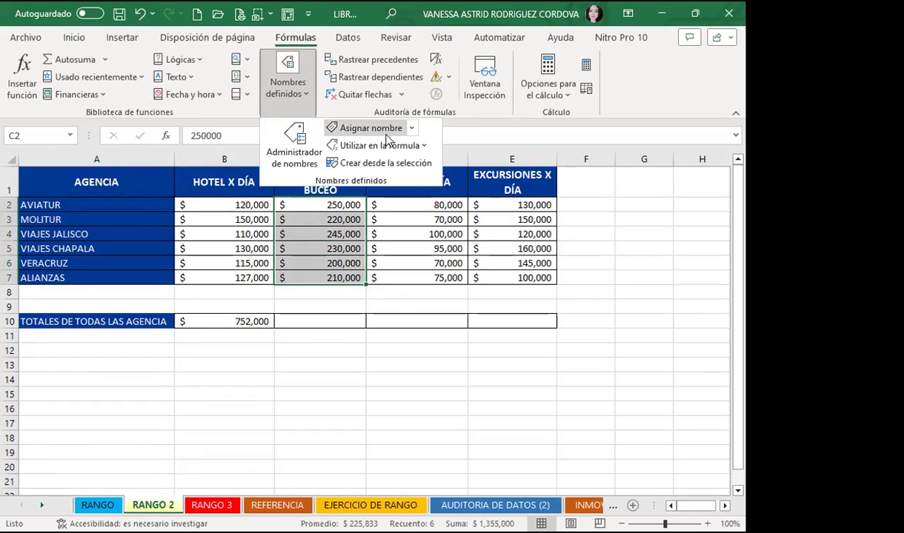
left_click(367, 129)
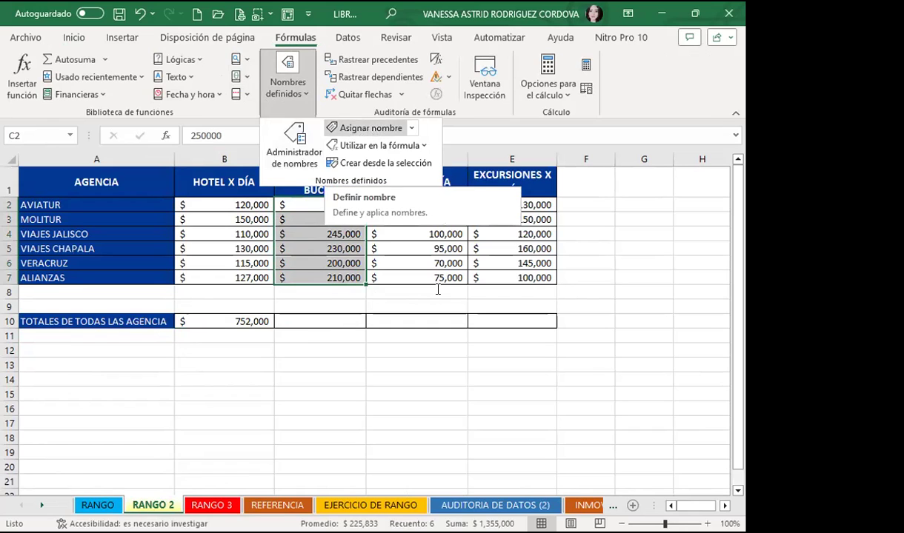
key("End")
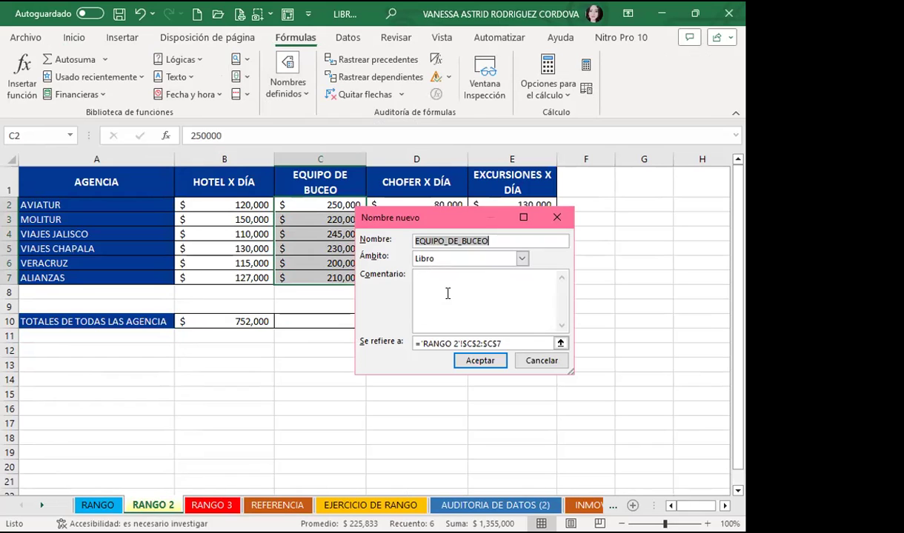
left_click(556, 217)
Step: Reopen Asignar nombre for C2:C7 and trim EQUIPO_DE_BUCEO toward EQUIPO
left_click(296, 90)
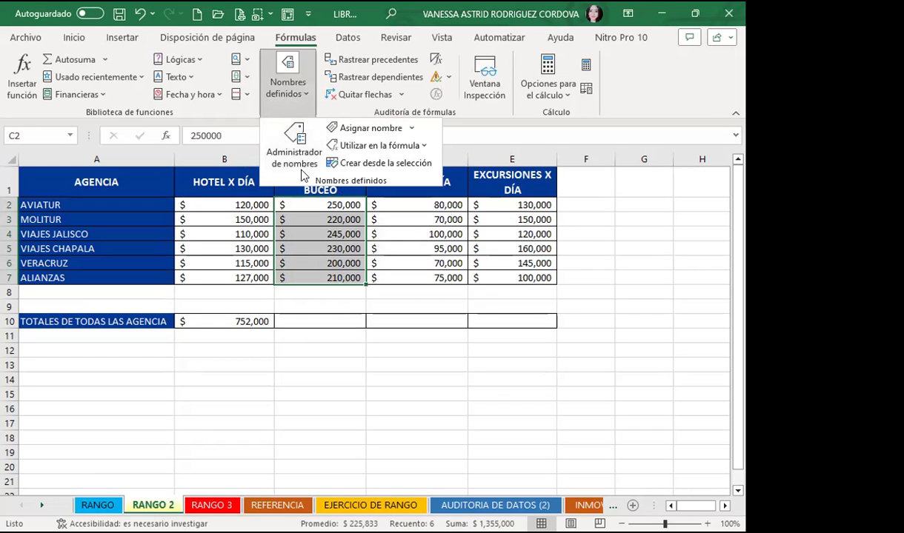
left_click(365, 129)
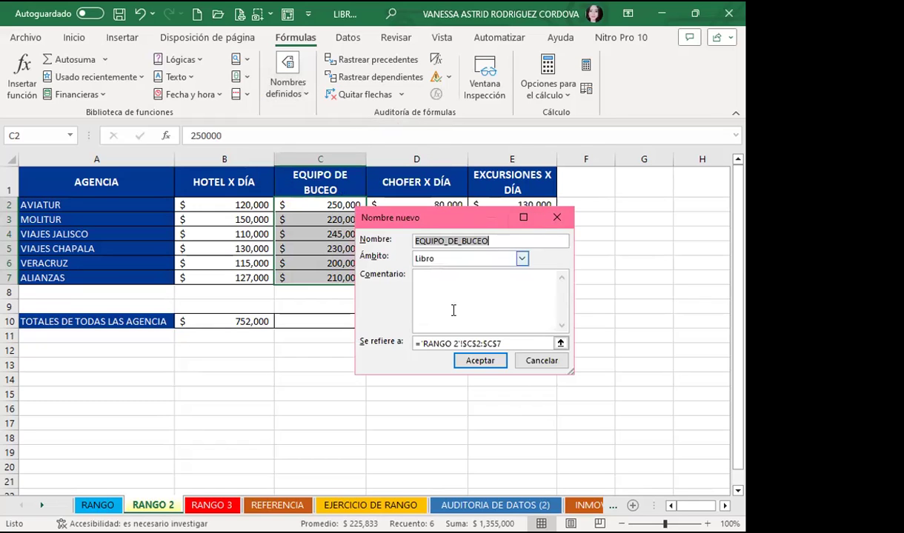
left_click(499, 240)
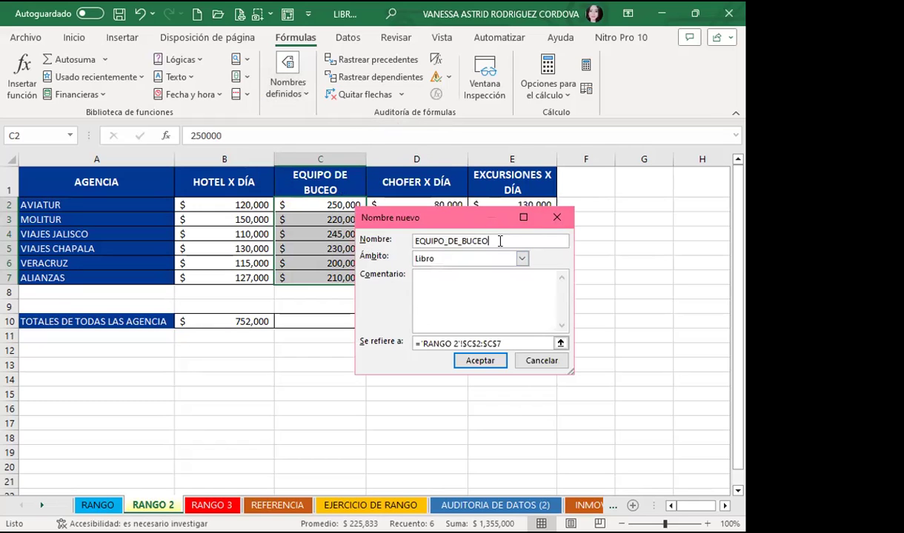
key("BackSpace")
key("BackSpace")
key("BackSpace")
key("BackSpace")
key("BackSpace")
key("BackSpace")
key("BackSpace")
Step: Confirm the EQUIPO name for C2:C7 and name the driver values D2:D7 CHOFER
left_click(480, 361)
left_click_drag(407, 206, 419, 280)
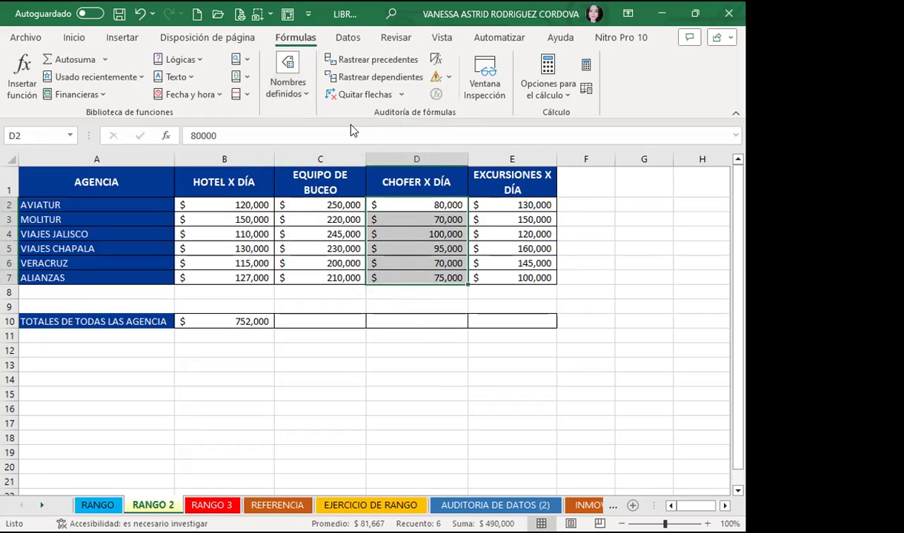
key("alt+m")
key("m")
key("d")
key("BackSpace")
key("BackSpace")
key("BackSpace")
key("BackSpace")
key("BackSpace")
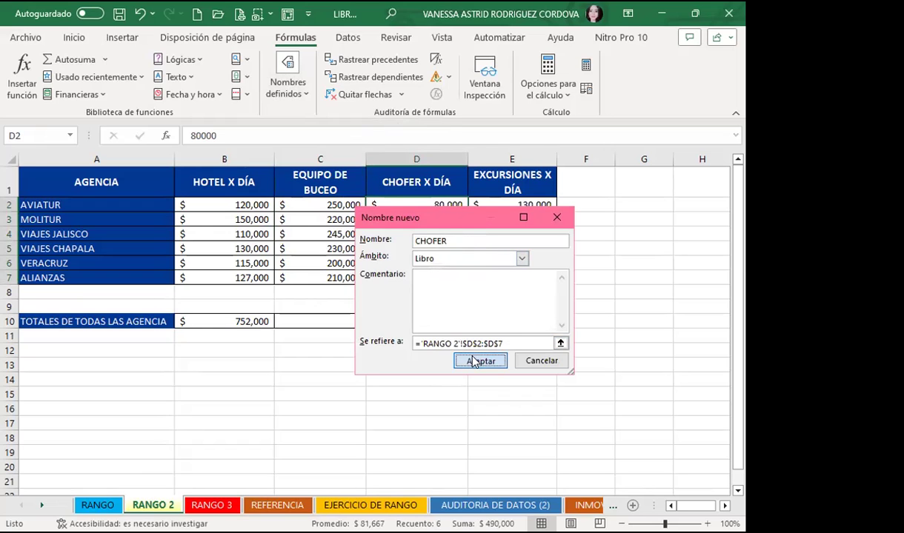
left_click(465, 360)
Step: Name the excursion values E2:E7 EXCURSIONES
left_click_drag(490, 202, 489, 280)
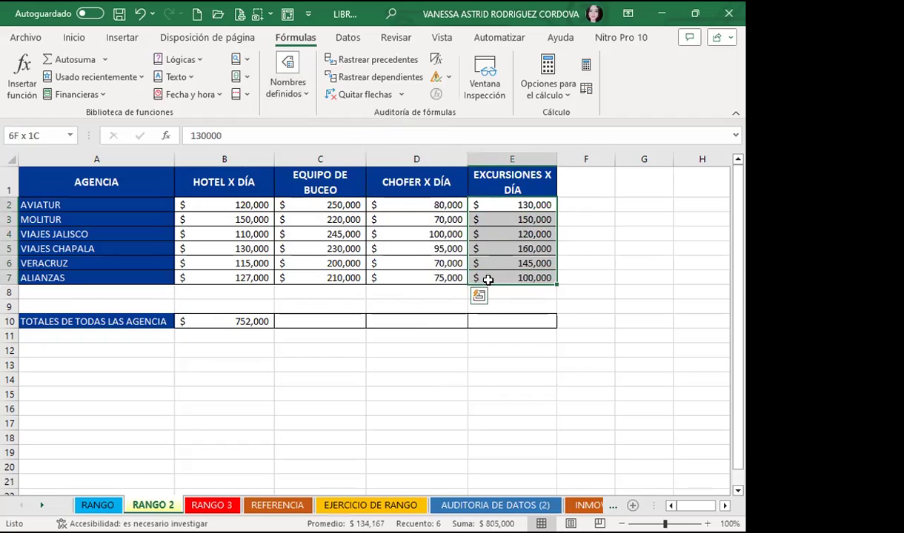
left_click(288, 81)
left_click(371, 124)
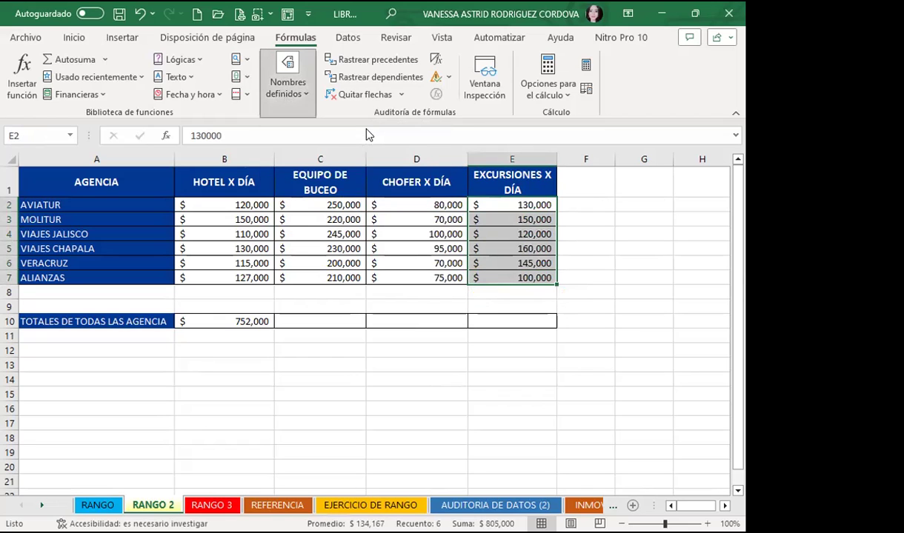
left_click_drag(460, 222, 340, 230)
left_click(377, 247)
key("BackSpace")
key("BackSpace")
key("BackSpace")
key("BackSpace")
key("Return")
left_click(333, 314)
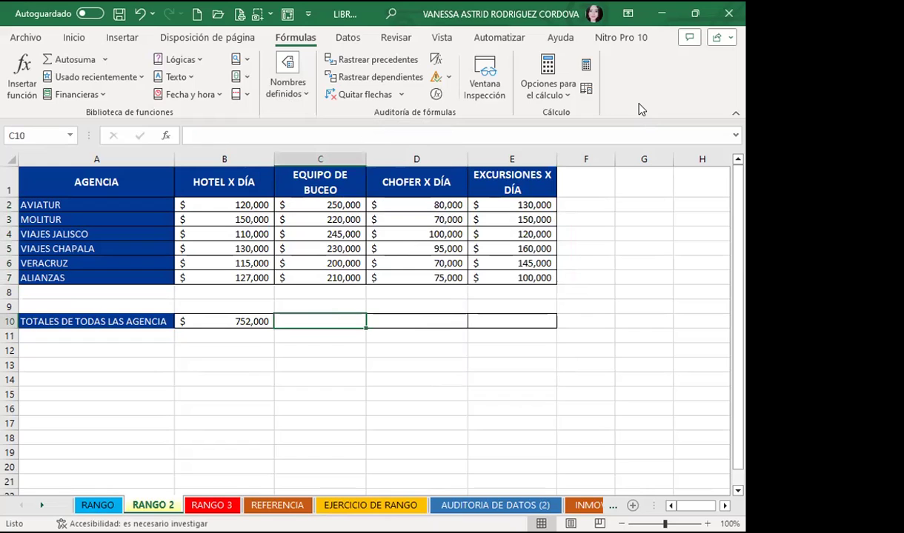
Step: AutoSum C10 to total the equipment column at 1,355,000
left_click(74, 37)
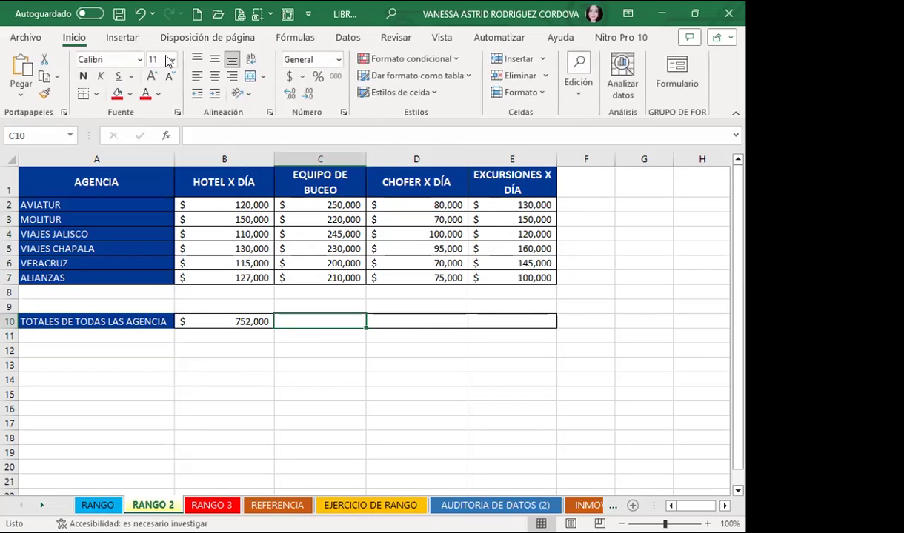
left_click(574, 100)
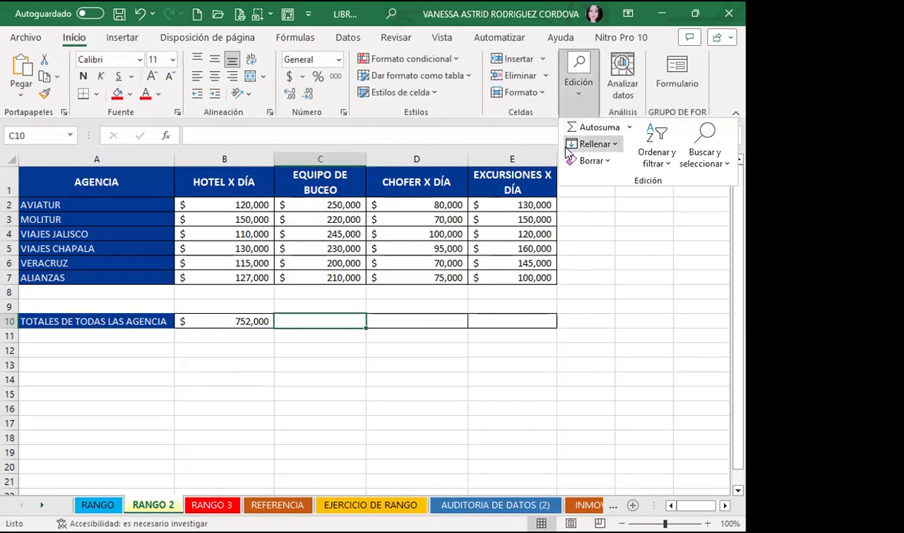
left_click(587, 129)
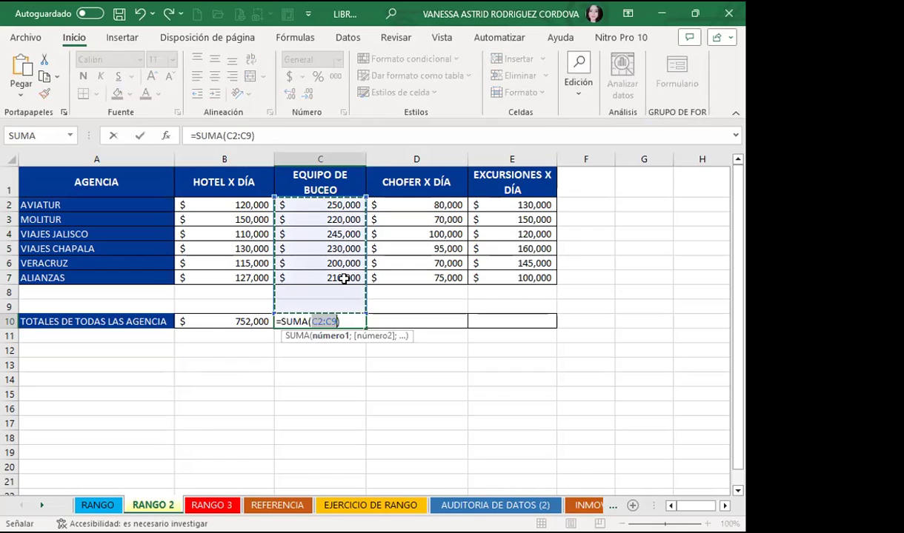
key("Return")
left_click(290, 320)
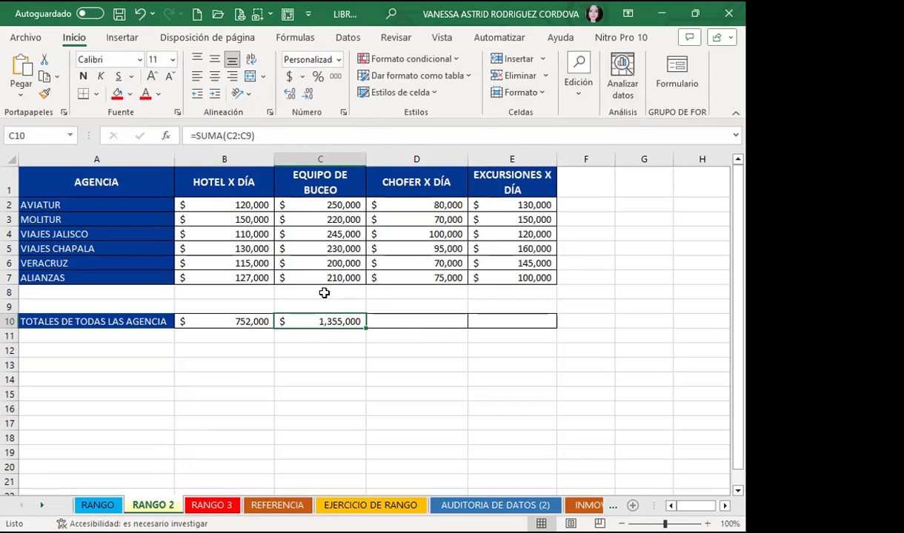
Step: Enter =SUMA(CHOFER) in D10 for a driver total of 490000
left_click(403, 320)
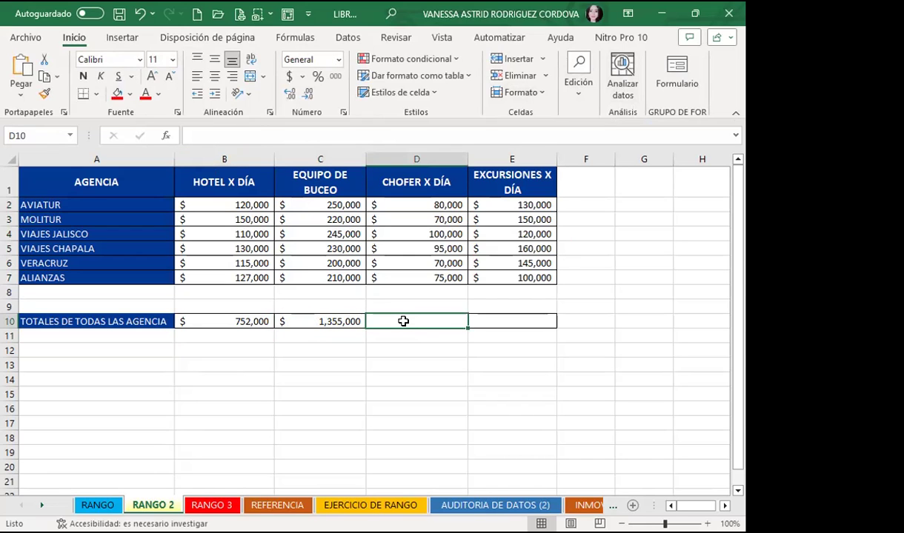
type("=")
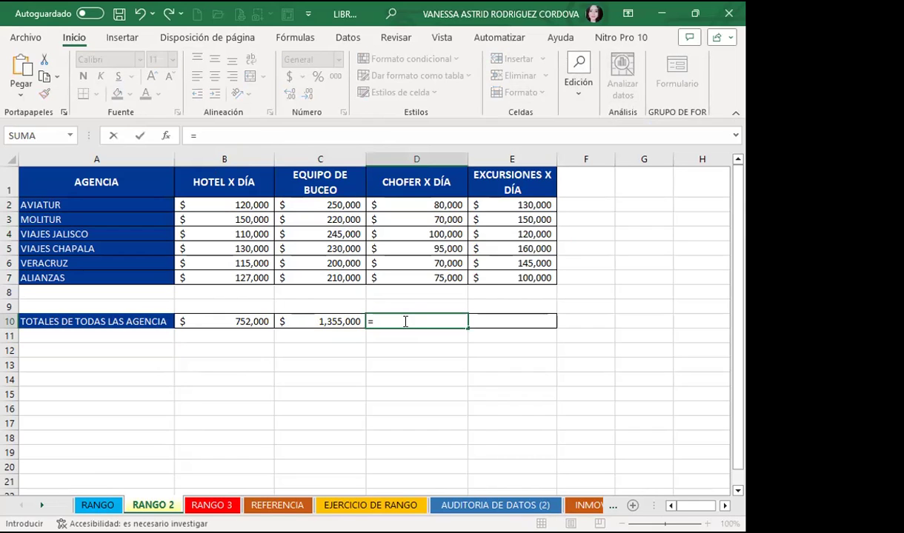
type("SU")
key("Tab")
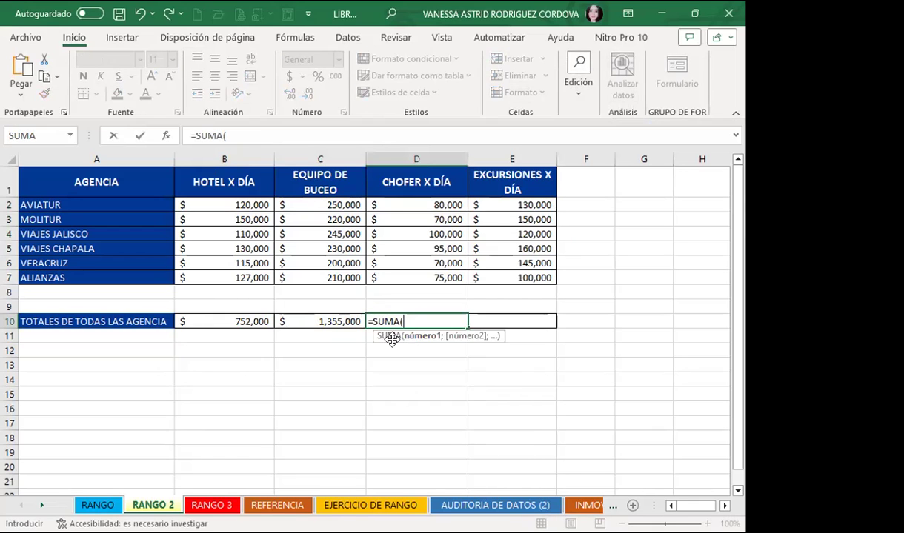
left_click(428, 319)
type("CH")
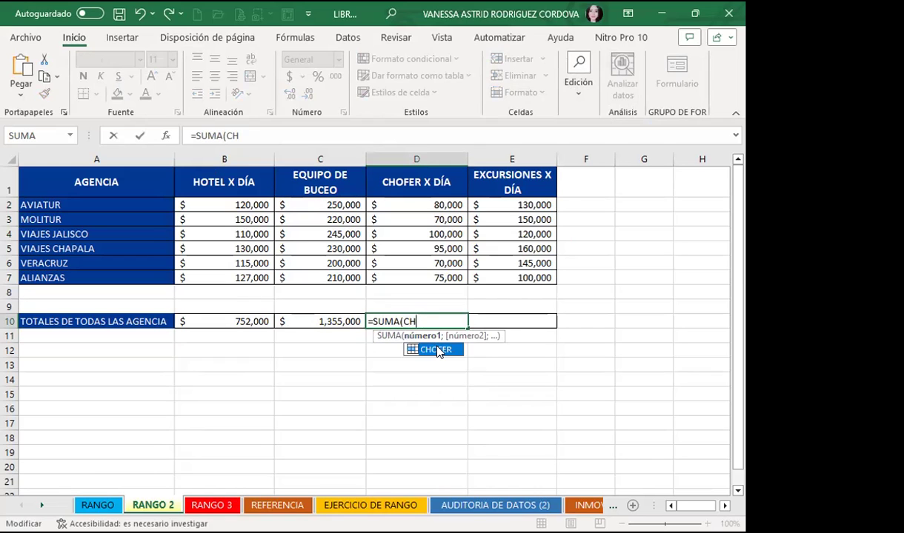
double_click(457, 349)
left_click(487, 319)
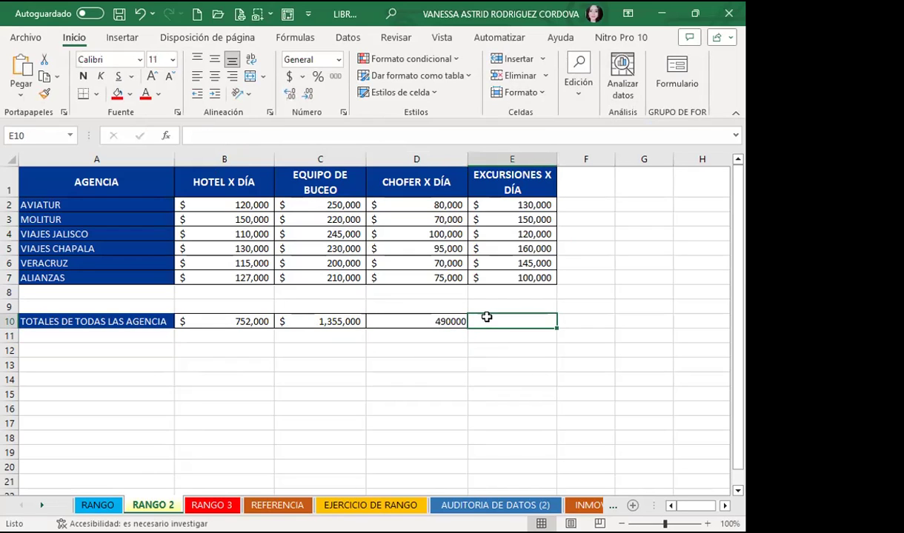
Step: Enter =SUMA(EXCURSIONES) in E10 for an excursions total of 805000
type("=")
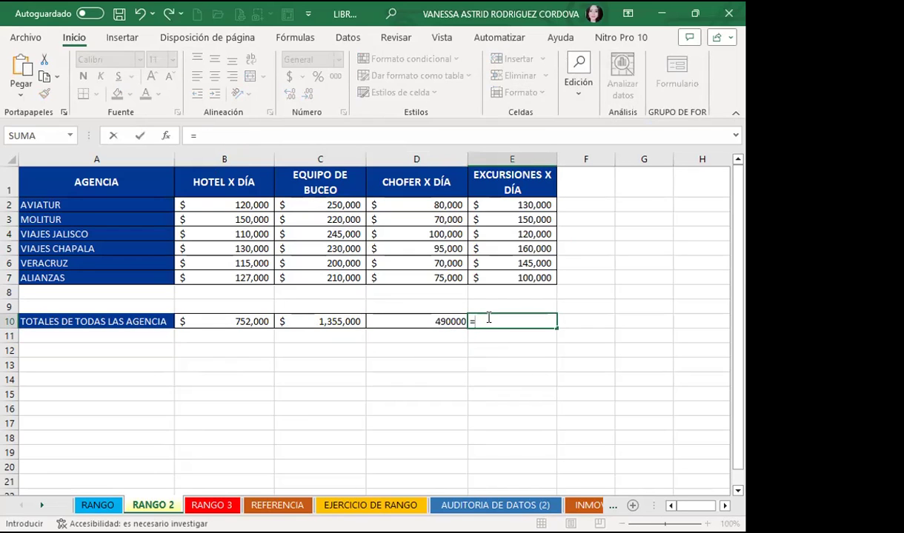
type("SU")
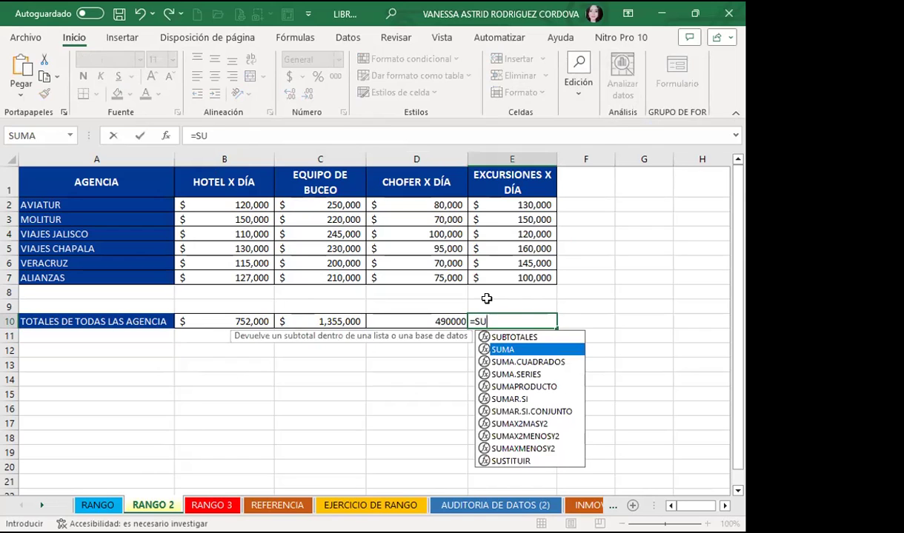
key("Tab")
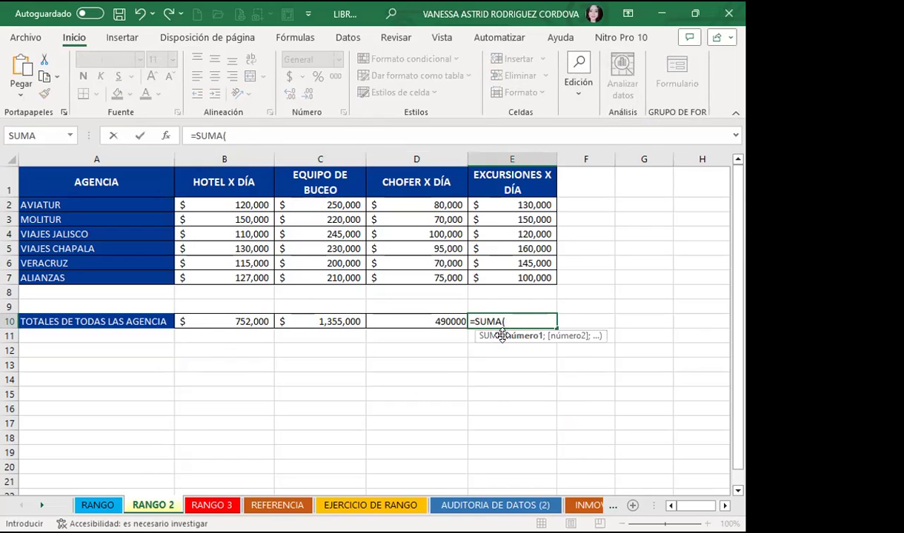
type("EX")
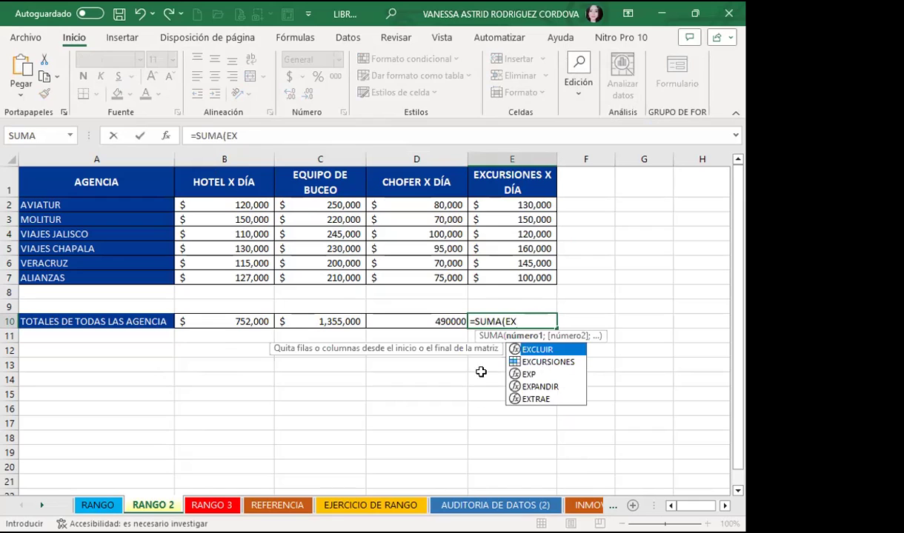
double_click(548, 362)
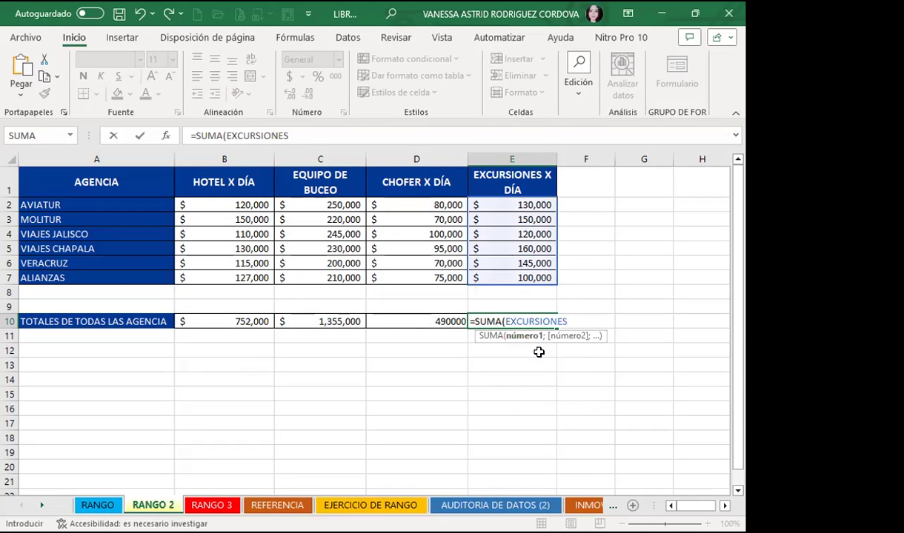
key("Return")
left_click(394, 322)
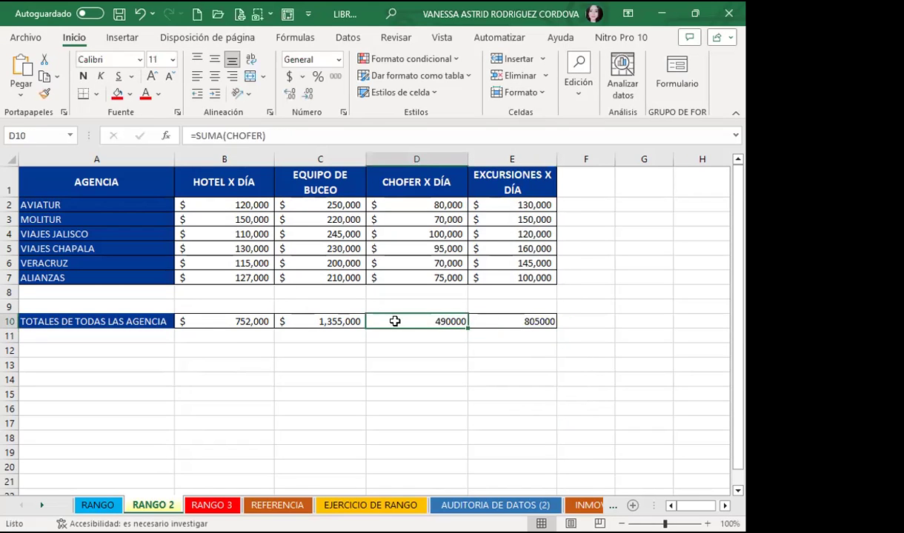
left_click(320, 320)
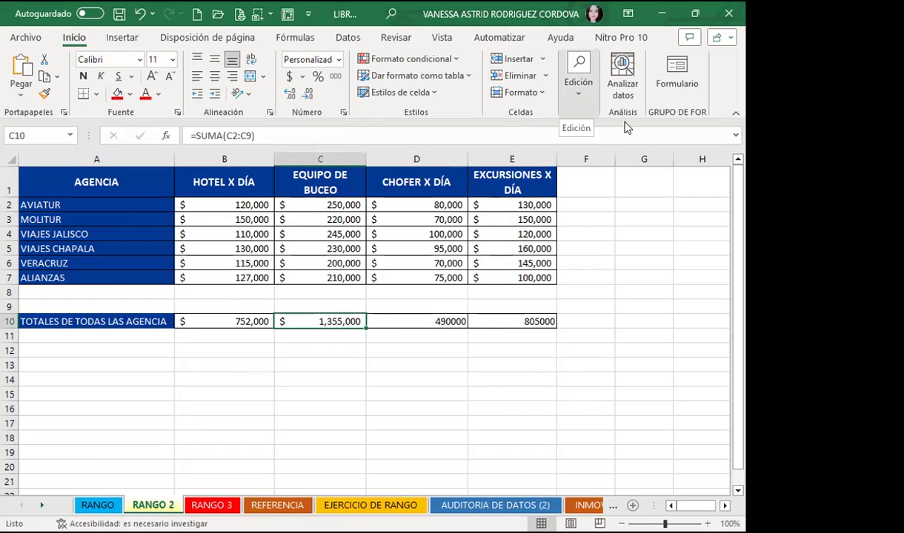
left_click(578, 81)
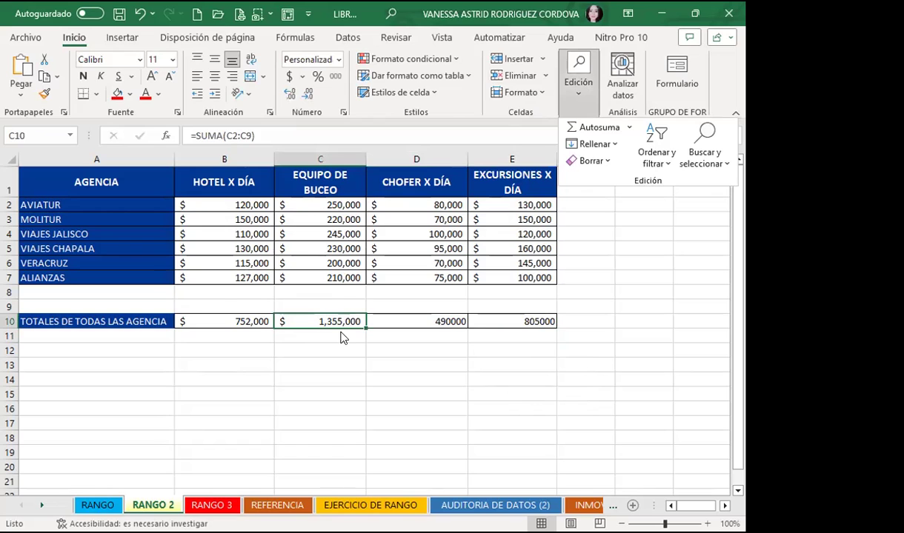
key("F2")
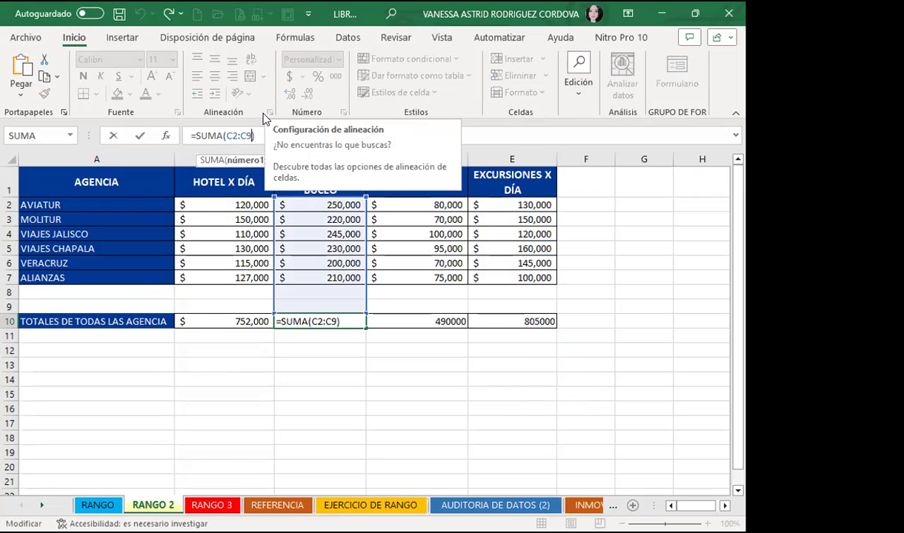
key("BackSpace")
key("BackSpace")
key("BackSpace")
type("E")
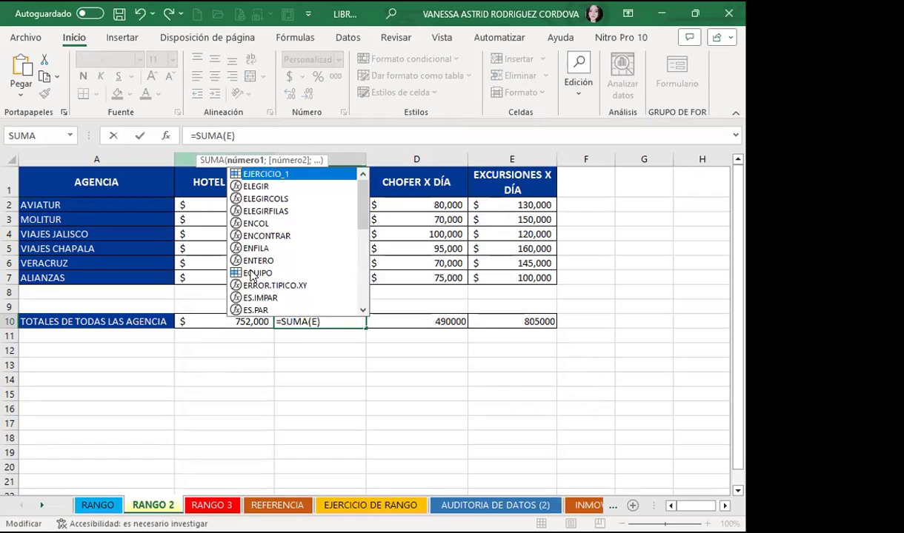
left_click(249, 272)
double_click(249, 272)
key("Return")
left_click(307, 320)
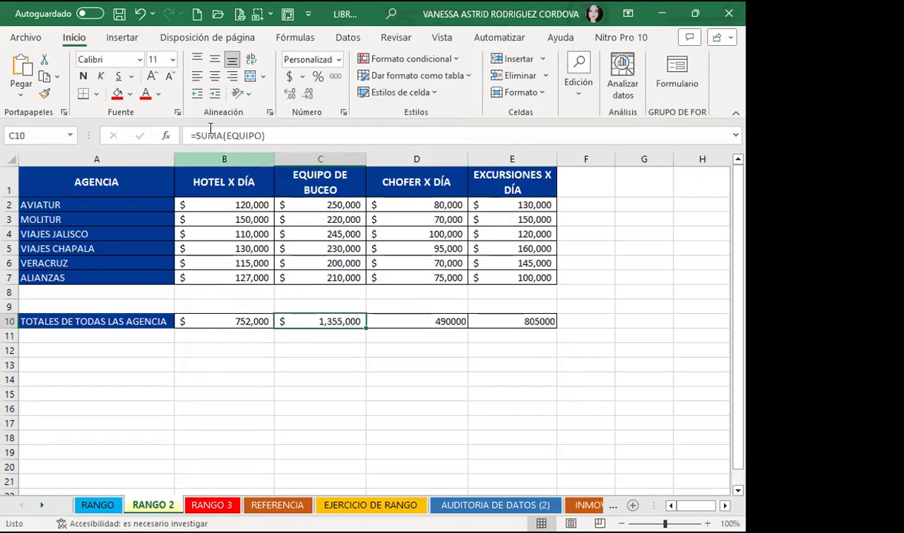
left_click(312, 318)
left_click(422, 320)
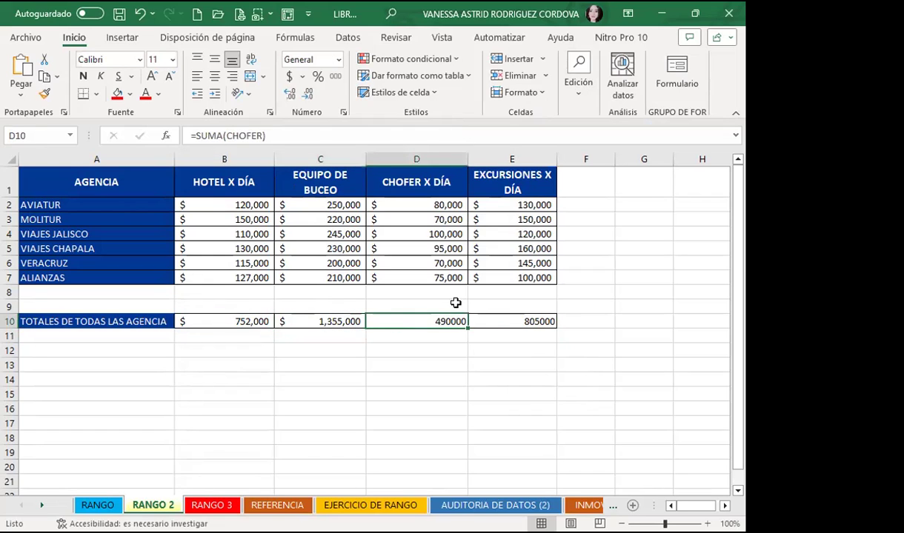
left_click(490, 319)
left_click(472, 345)
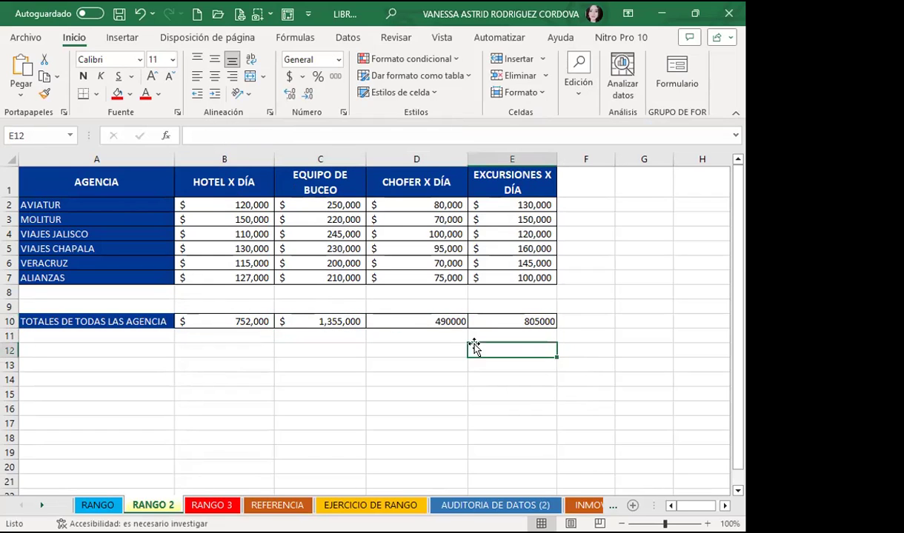
Step: Review the B10:E10 SUMA formulas and the CHOFER range, then move to RANGO 3
left_click(252, 320)
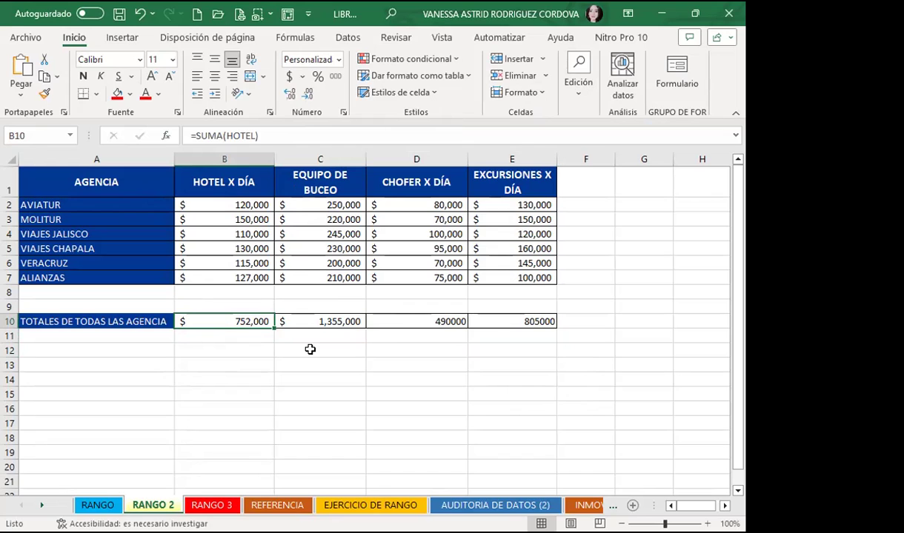
left_click(248, 376)
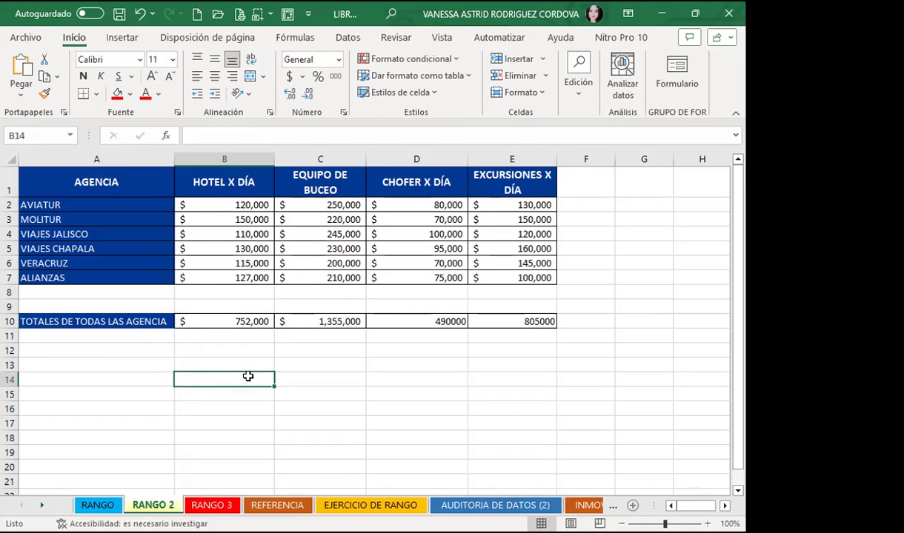
left_click(208, 321)
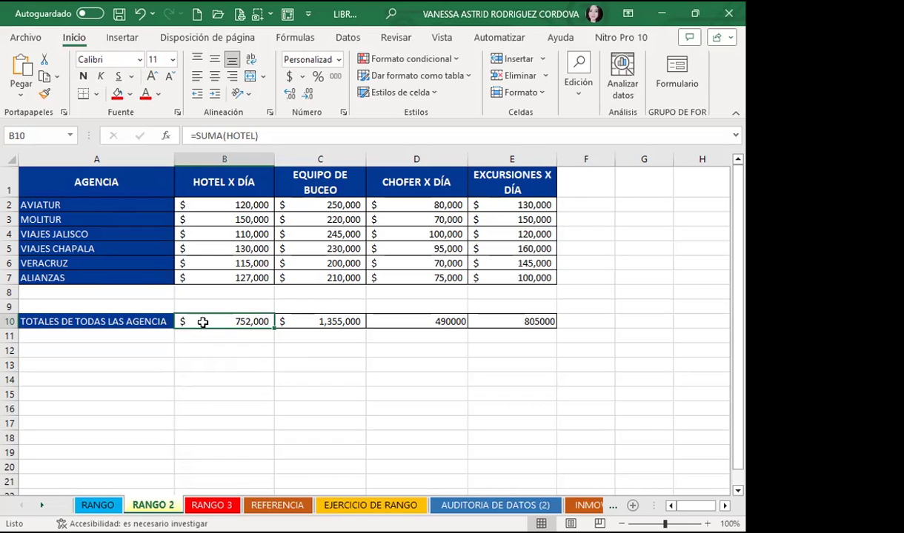
left_click(316, 321)
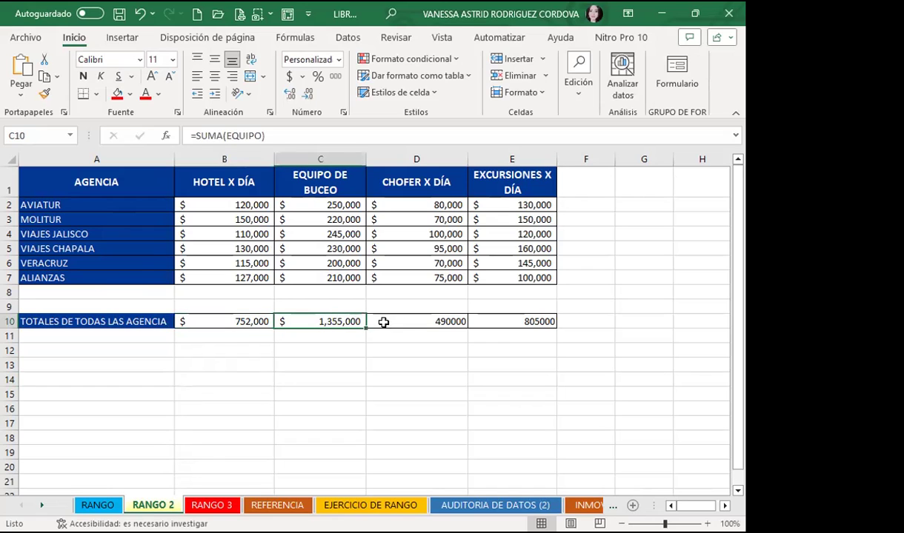
left_click(384, 321)
left_click(501, 320)
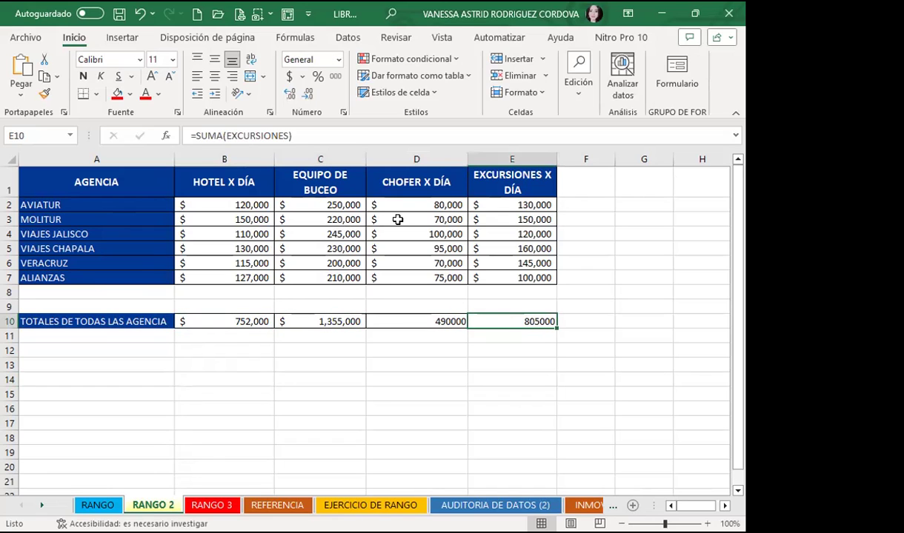
left_click_drag(405, 204, 409, 278)
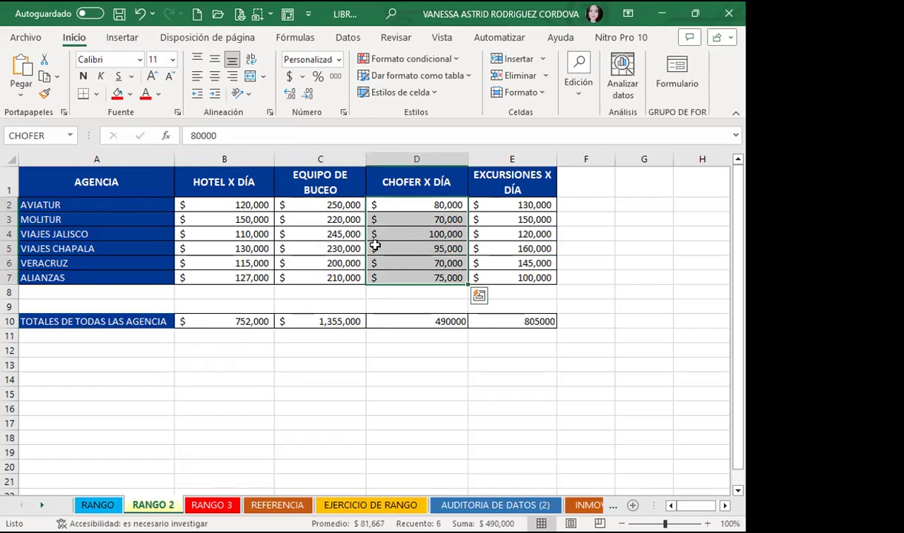
left_click(415, 322)
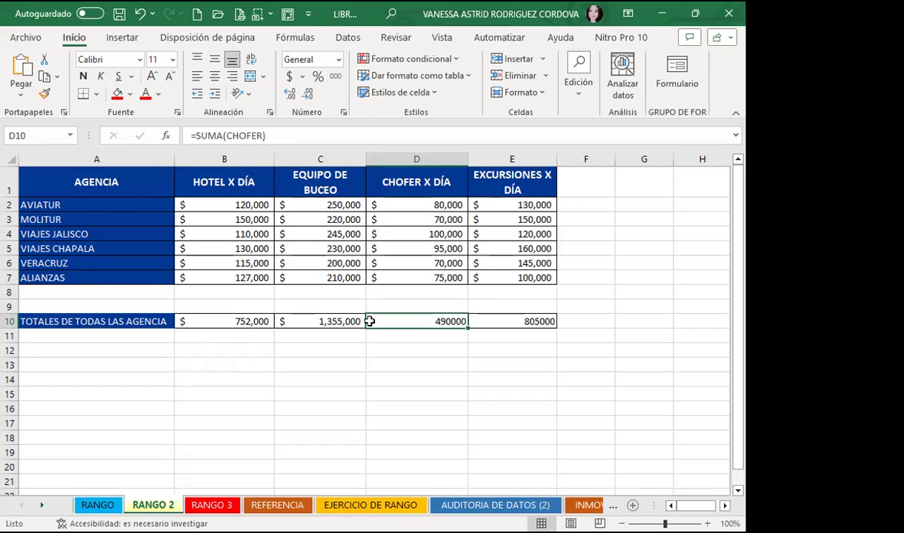
left_click(223, 321)
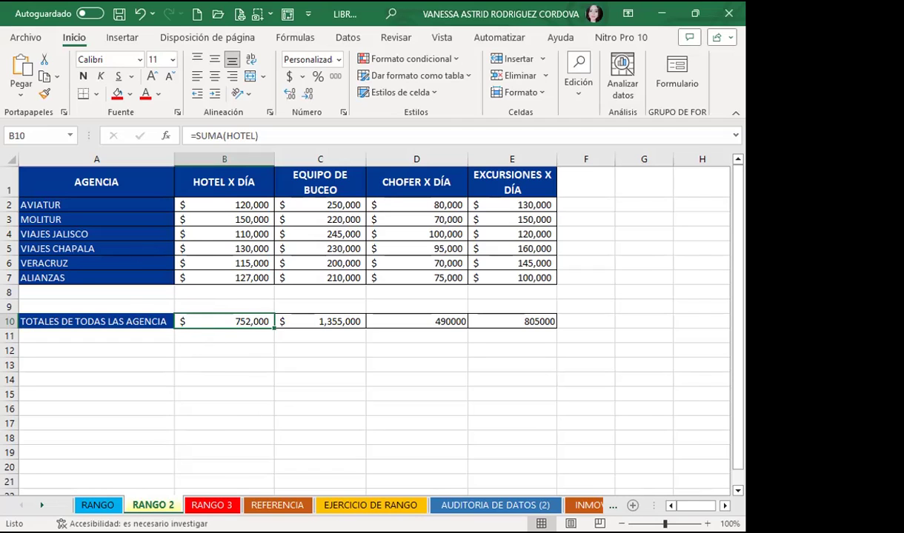
key("ctrl+Page_Down")
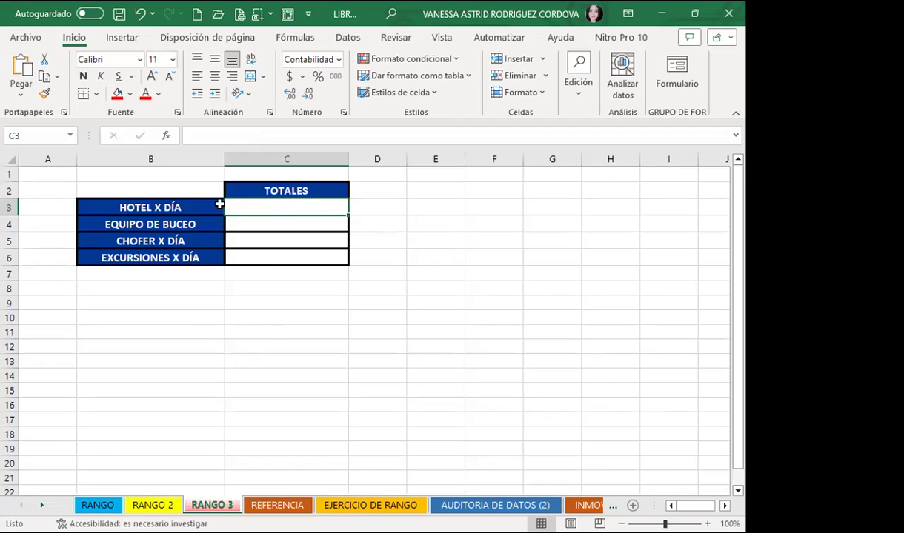
Step: Glance at TOTALES cells C4 and C5 on RANGO 3, then return to RANGO 2
left_click(261, 226)
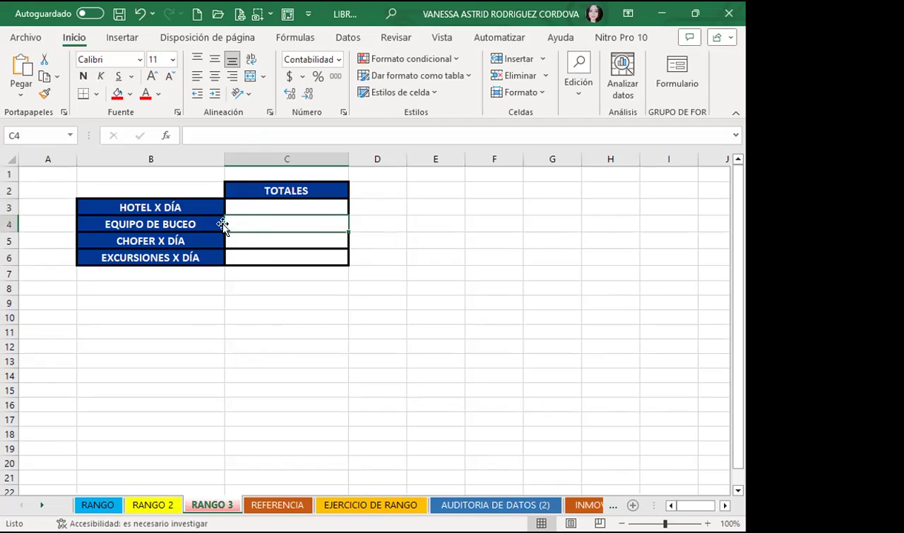
left_click(248, 236)
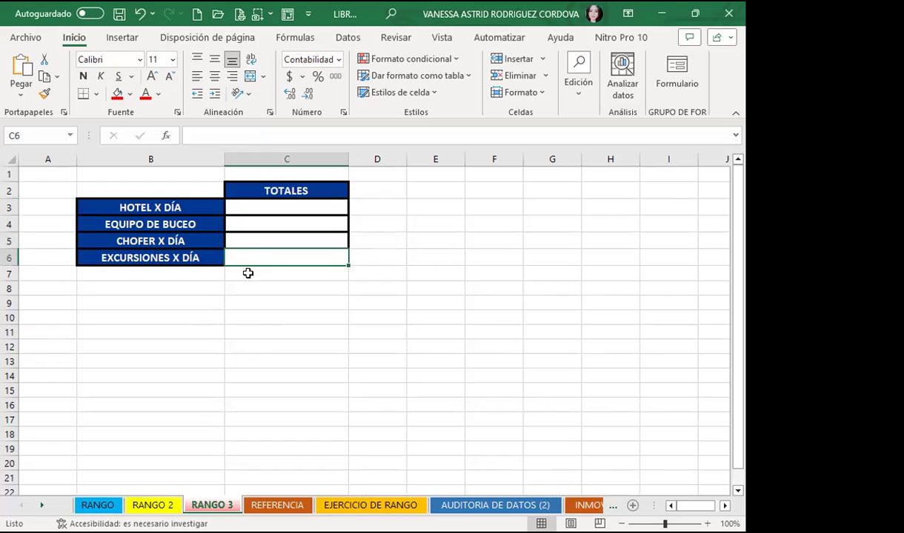
left_click(153, 505)
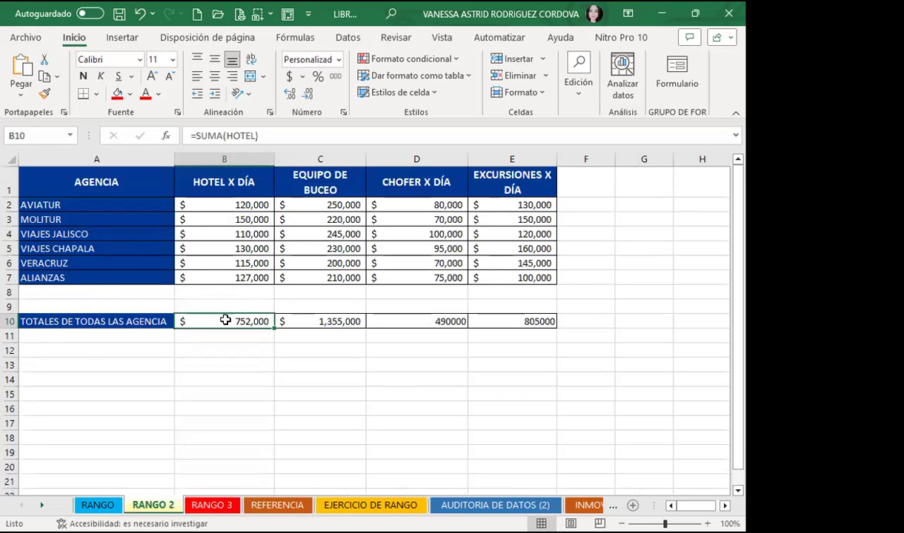
Step: Review the EQUIPO and CHOFER total formulas and the excursions sum of E2:E7
left_click(326, 322)
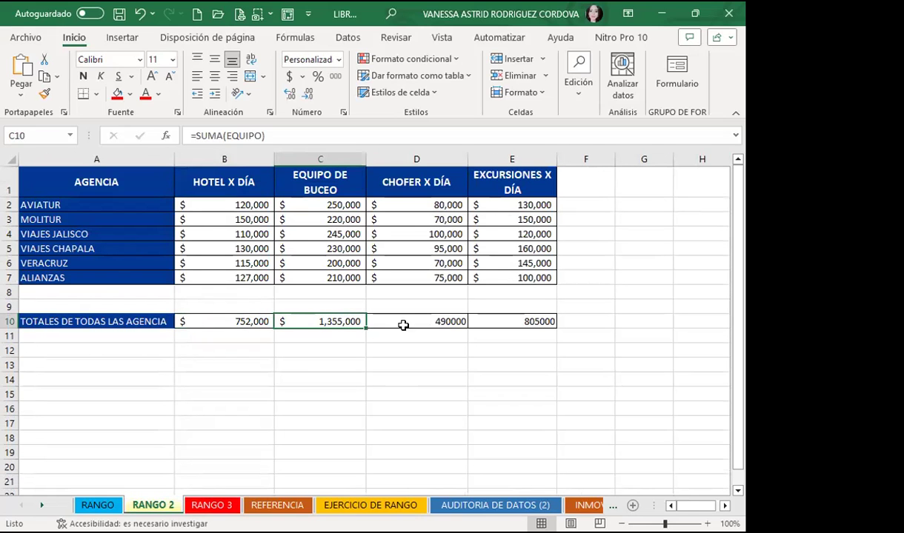
left_click(444, 321)
left_click_drag(511, 205, 508, 278)
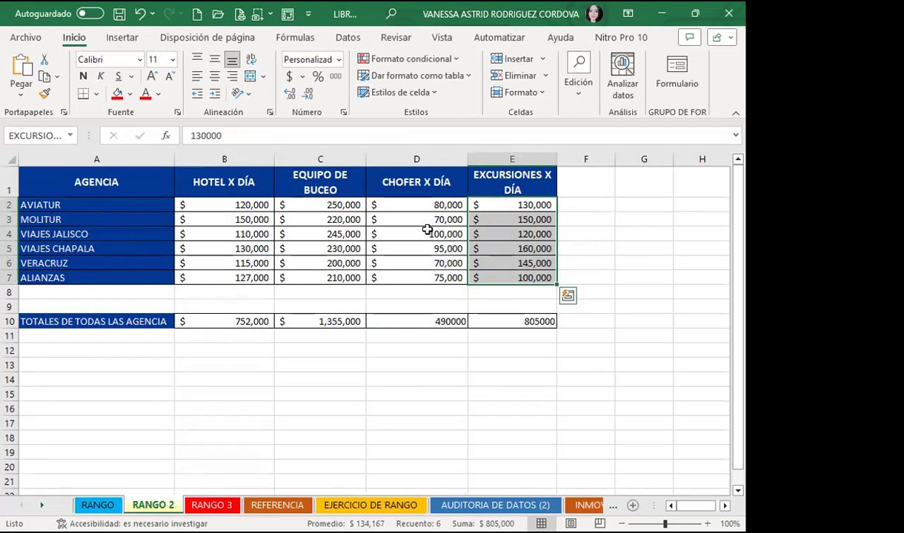
Step: Recheck the hotel column and its B10 total, then put B10's reference in the Name Box for editing
left_click(224, 319)
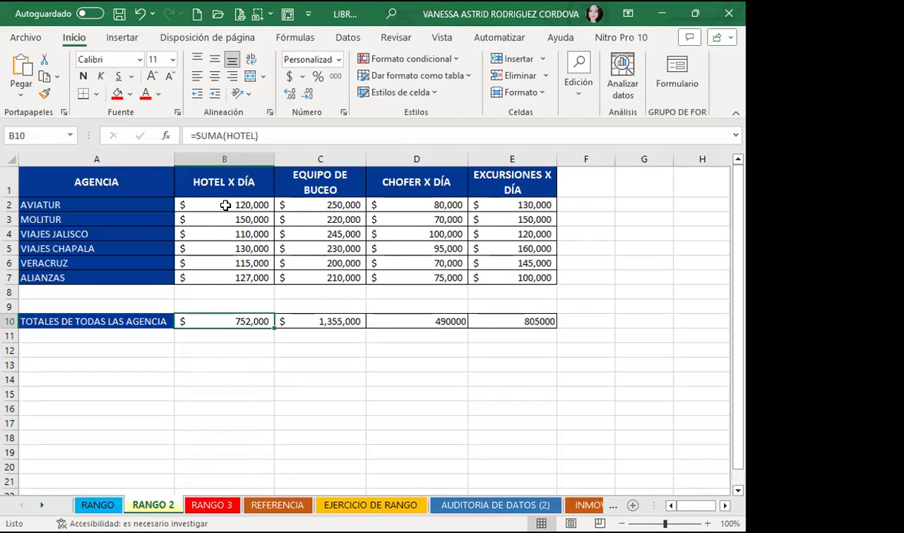
left_click(212, 182)
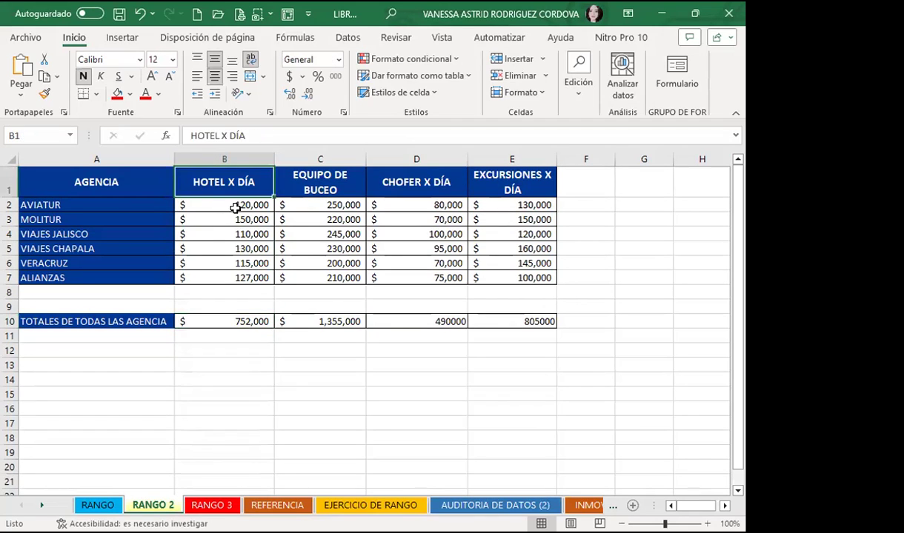
left_click(218, 204)
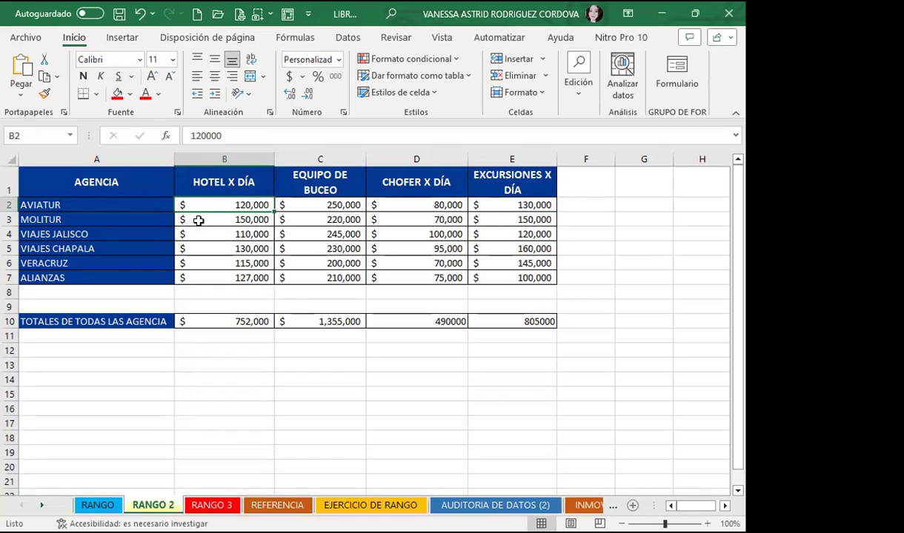
left_click(215, 319)
left_click(44, 136)
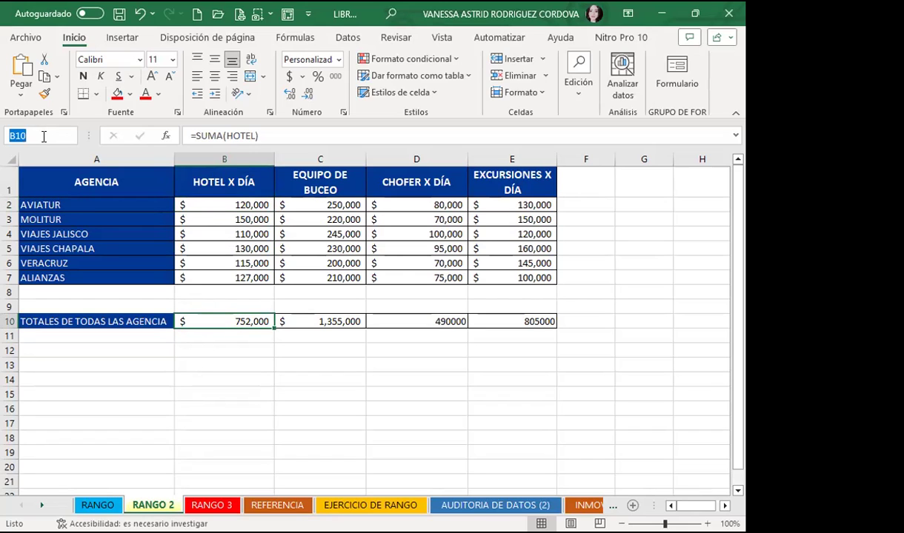
Step: Name the hotel total B10 HOTEL_1 after the invalid empty and 1_HOTEL attempts are rejected
key("BackSpace")
key("Return")
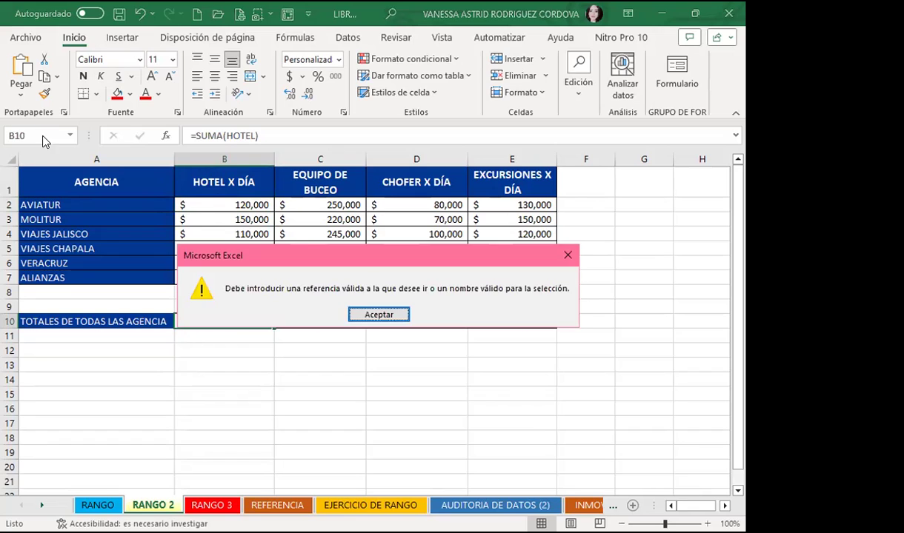
left_click(568, 256)
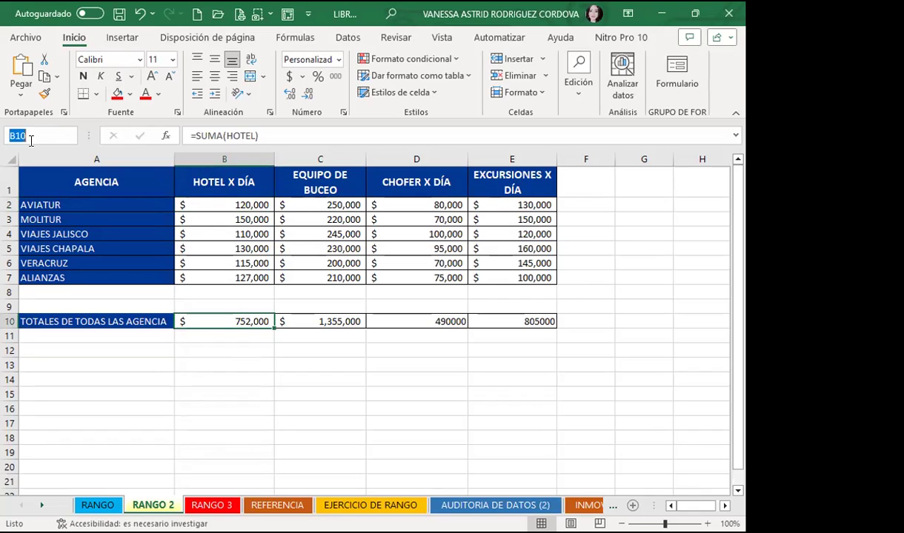
type("1_HOTEL")
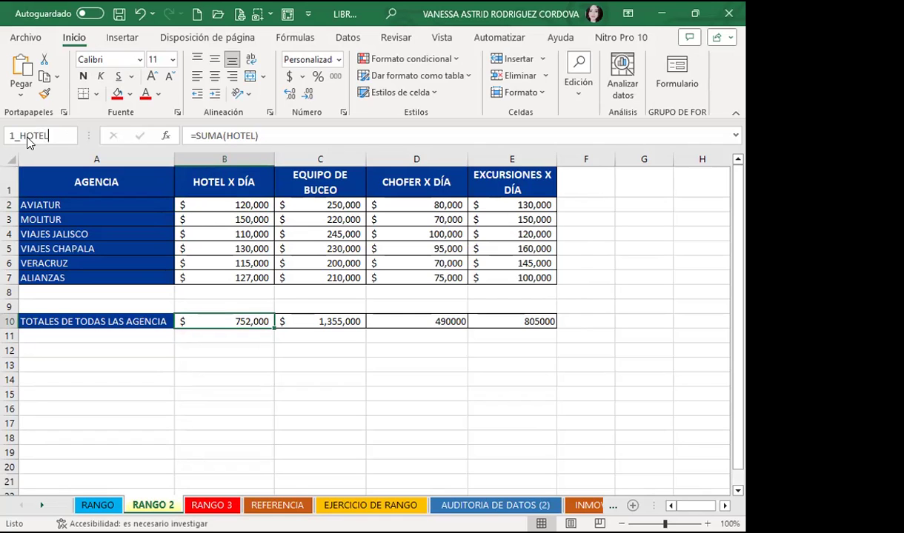
key("Return")
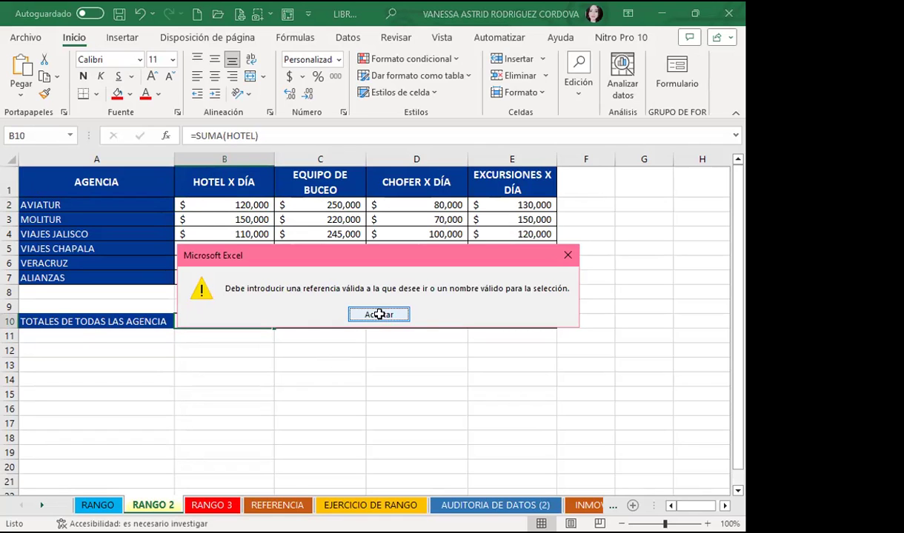
left_click(379, 314)
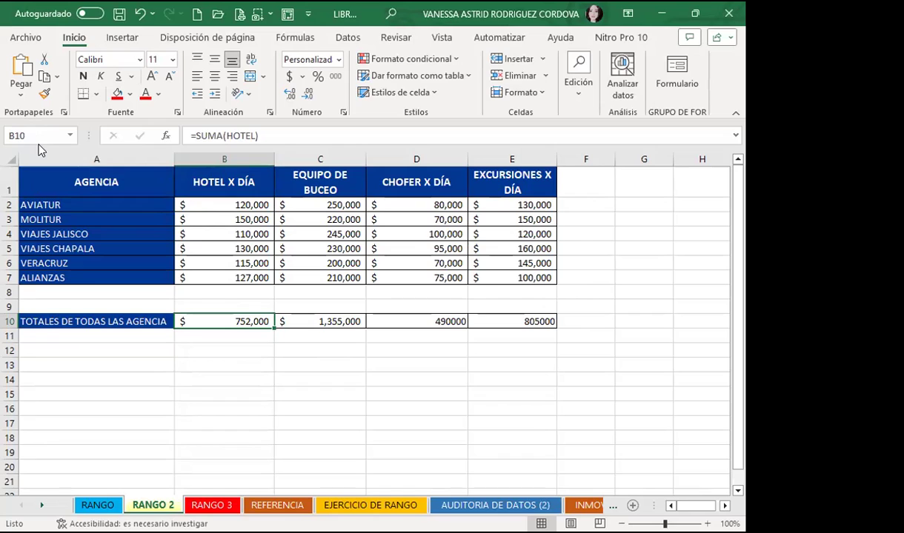
left_click(52, 136)
type("HOTEL_1")
Step: Name the equipment total C10 EQUIPO_1 and the driver total D10 CHOFER_1
left_click(313, 317)
left_click(54, 131)
key("BackSpace")
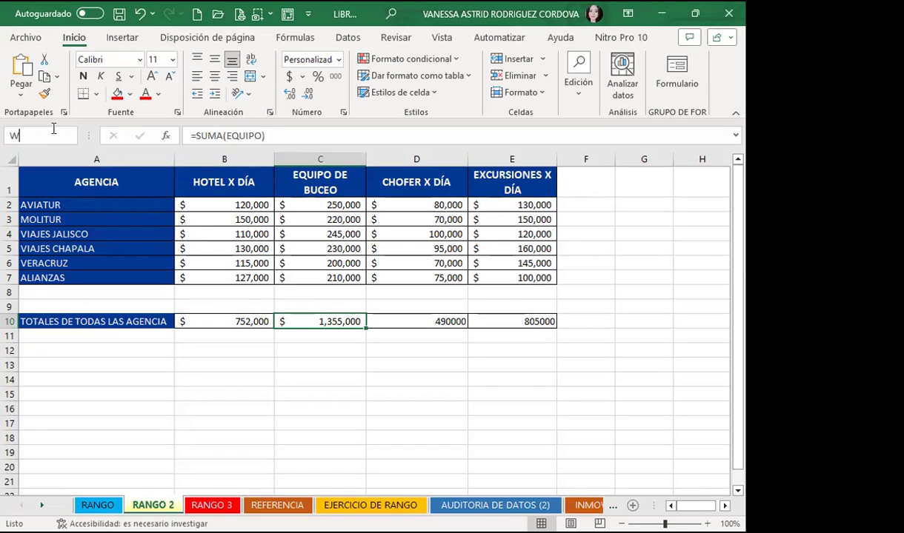
type("EQUIPO_1")
key("Return")
left_click(418, 321)
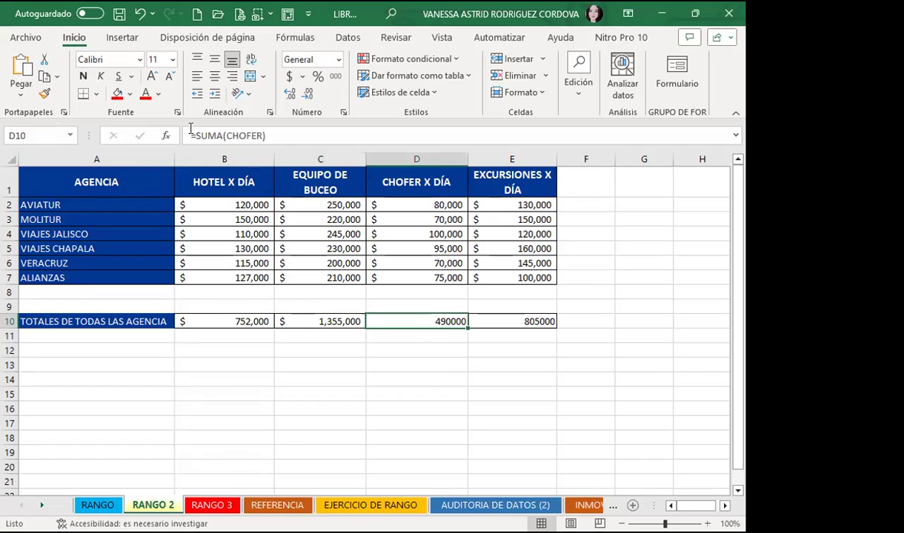
left_click(53, 135)
type("CHOFER_1")
key("Return")
Step: Name the excursions total E10 EXCURSIONES_1
left_click(511, 320)
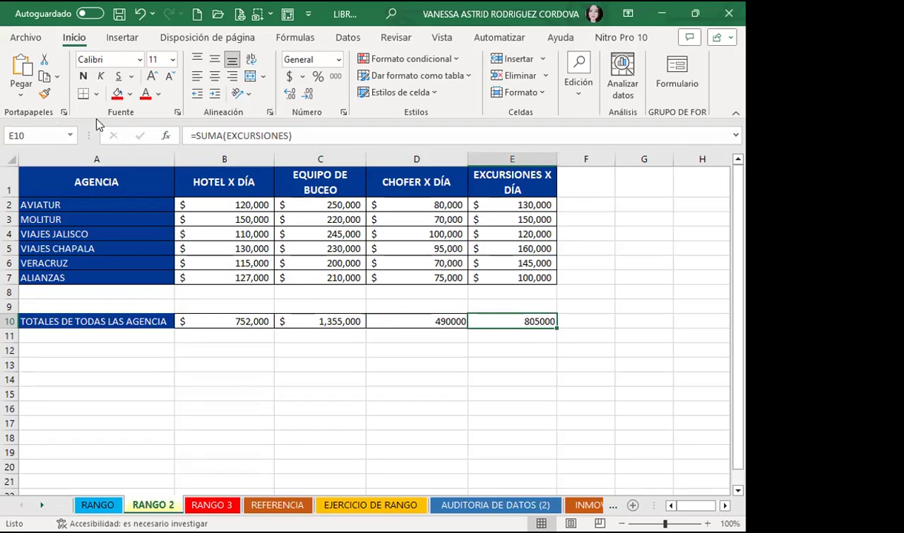
left_click(36, 134)
type("EXCU")
type("RSIONES_1")
key("Return")
left_click(285, 349)
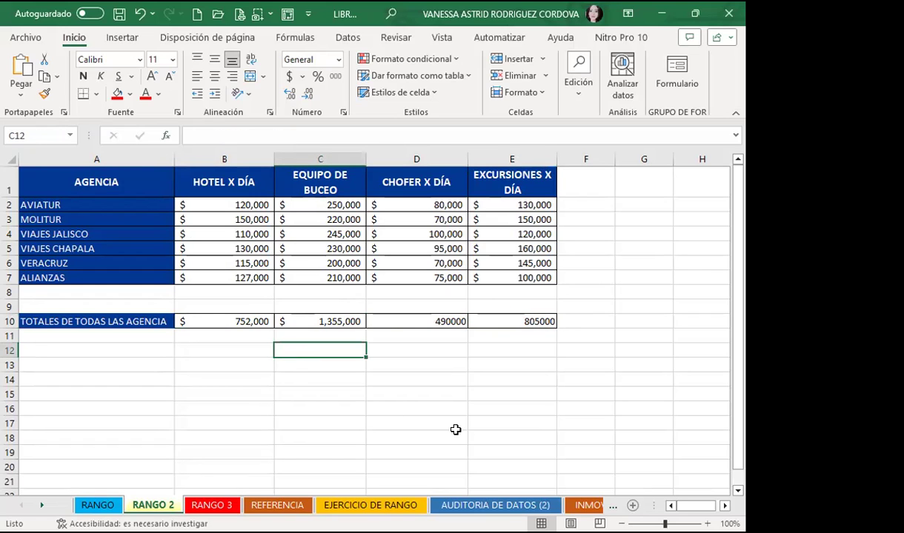
Step: On RANGO 3, enter =HOTEL_1 in C3 and =EQUIPO_1 in C4
left_click(211, 505)
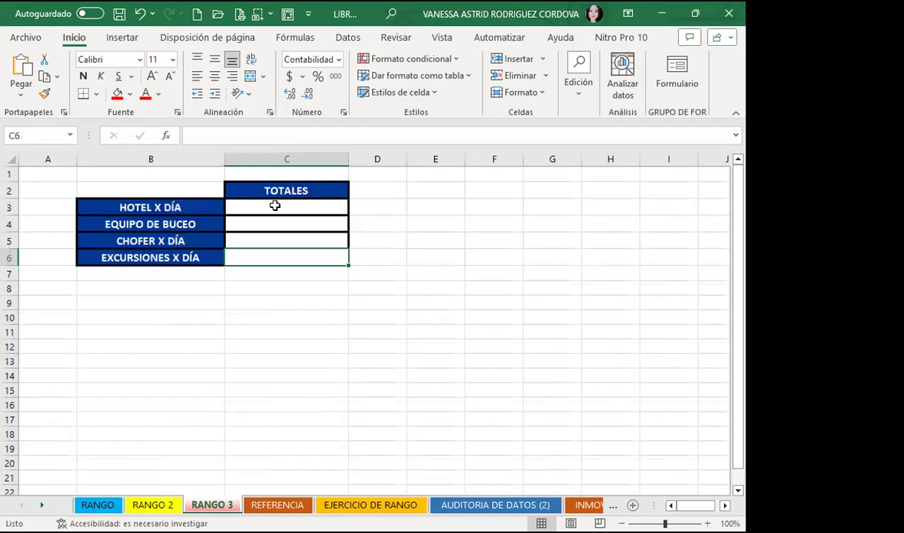
left_click(275, 206)
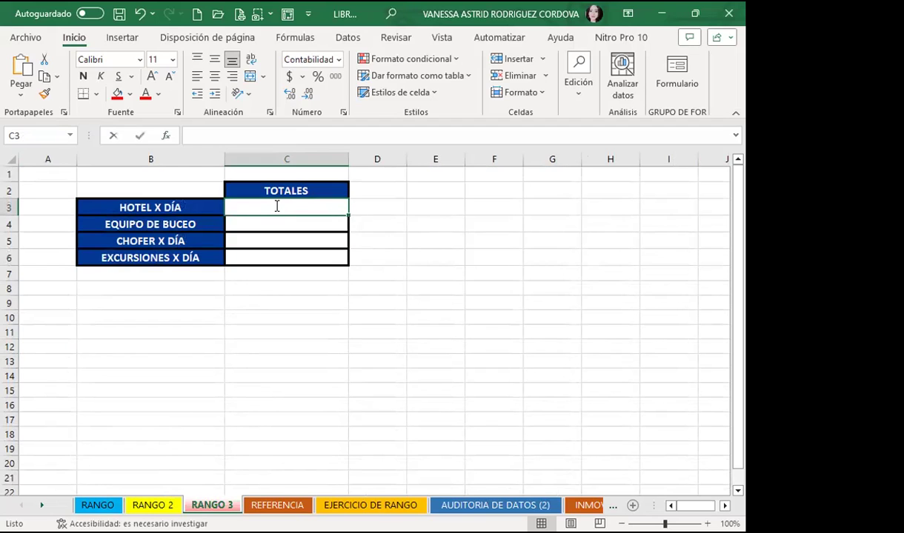
type("=HOTE")
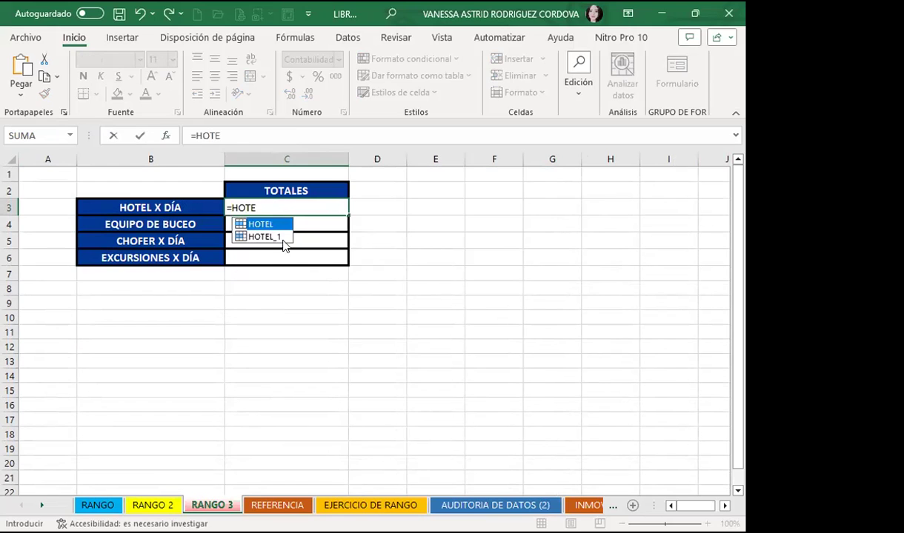
left_click(276, 237)
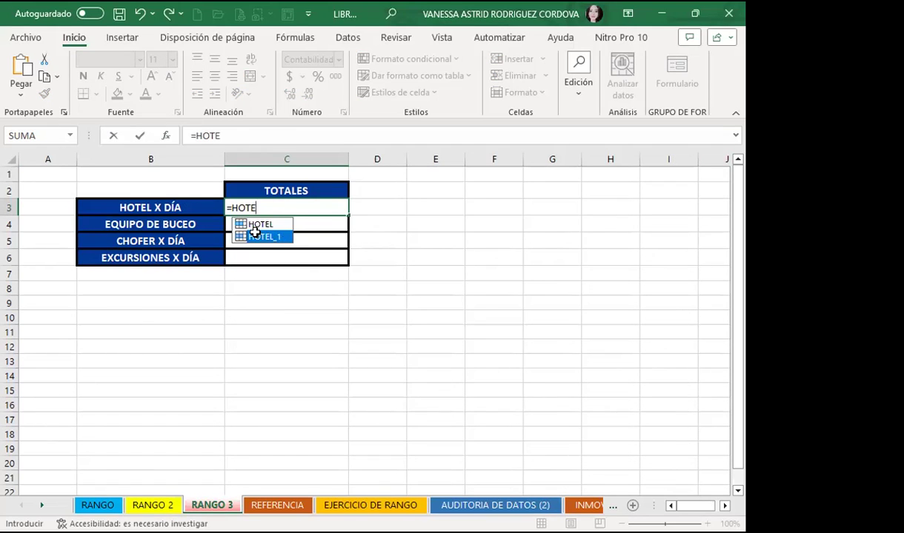
double_click(259, 236)
left_click(260, 224)
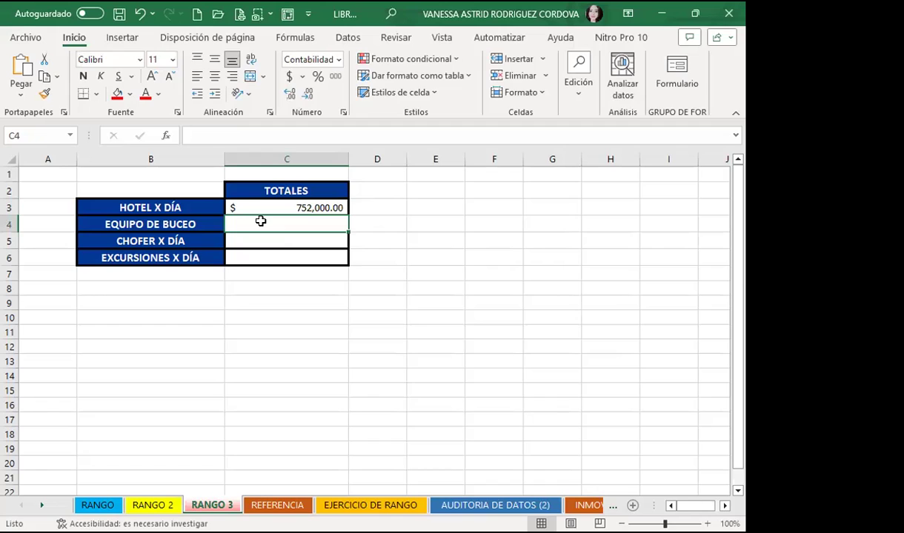
type("=")
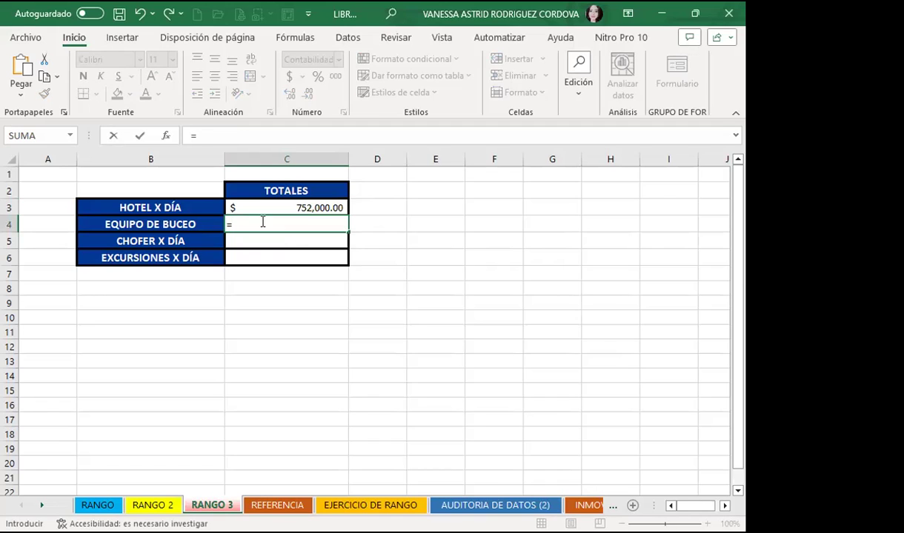
type("E")
left_click(263, 354)
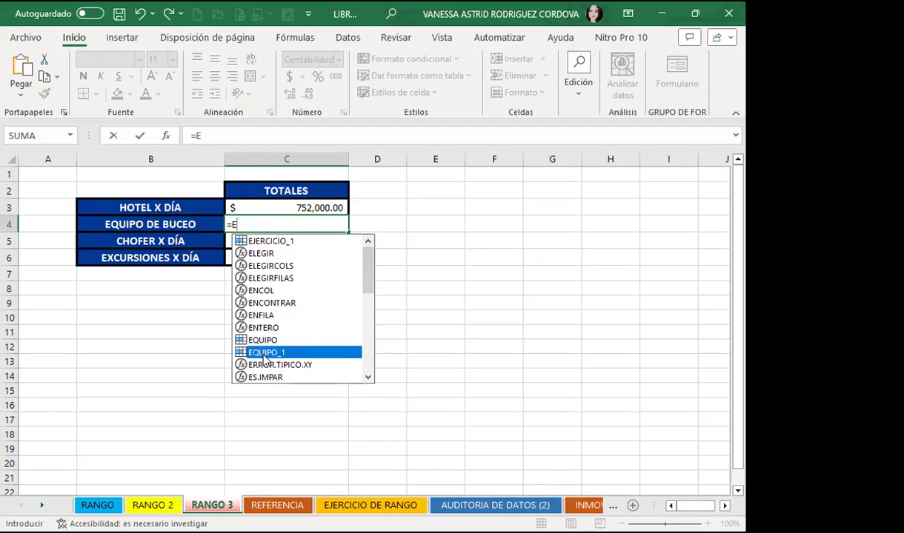
double_click(263, 354)
key("Return")
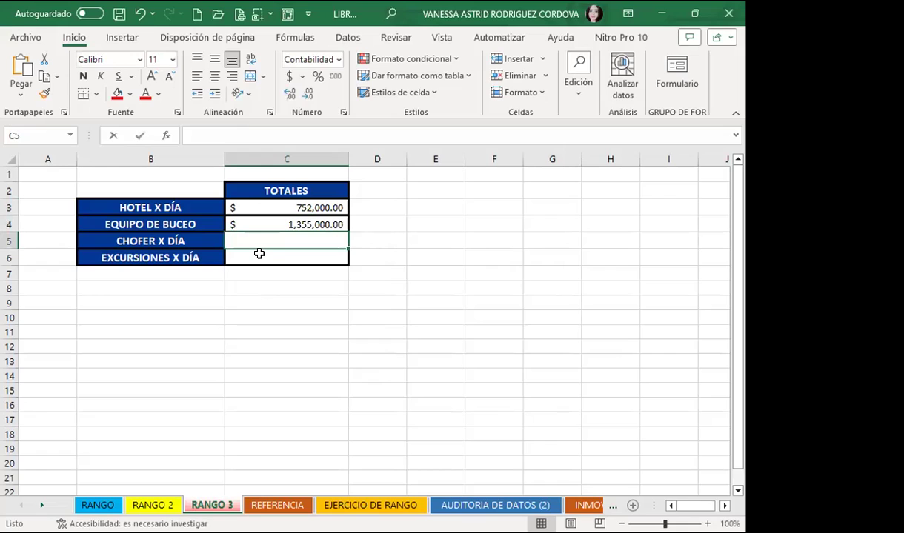
Step: Enter =CHOFER_1 in C5 and =EXCURSIONES_1 in C6
type("=")
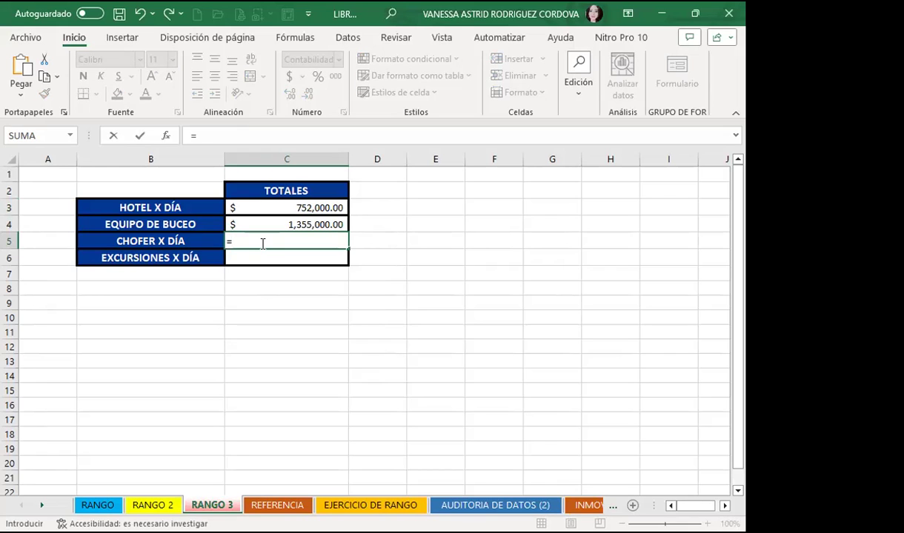
type("CH")
left_click(268, 270)
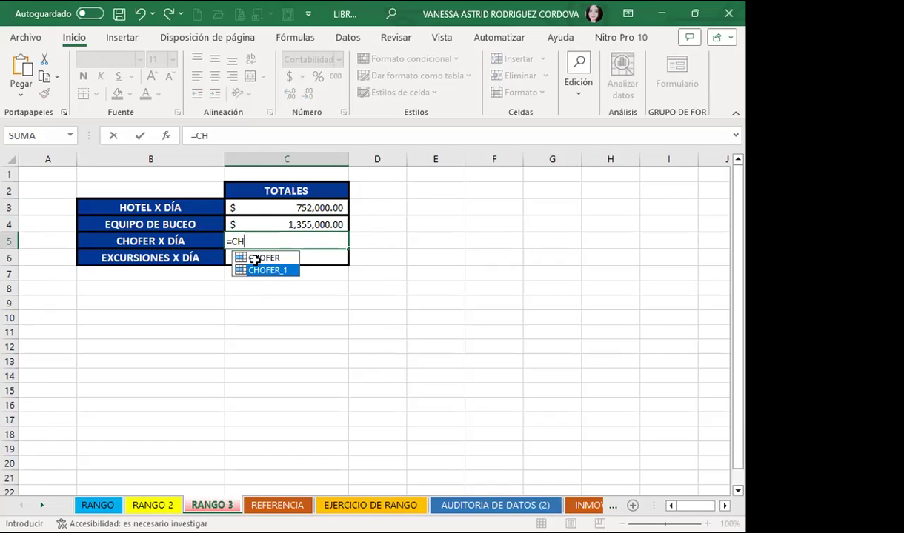
key("Tab")
key("Return")
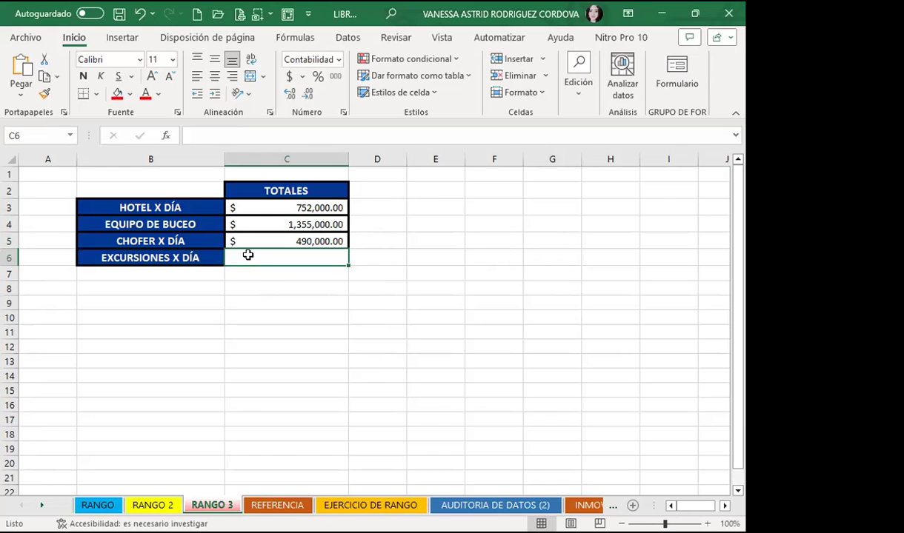
type("=")
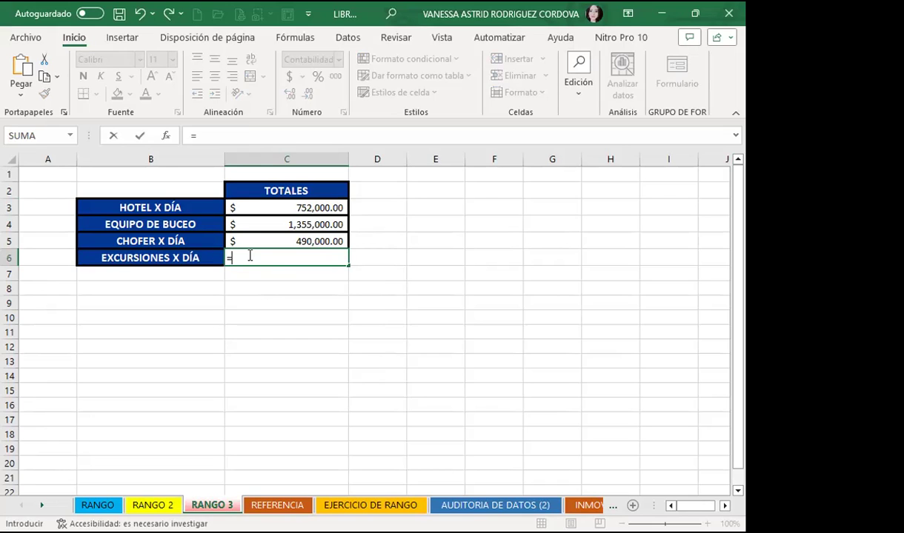
type("EX")
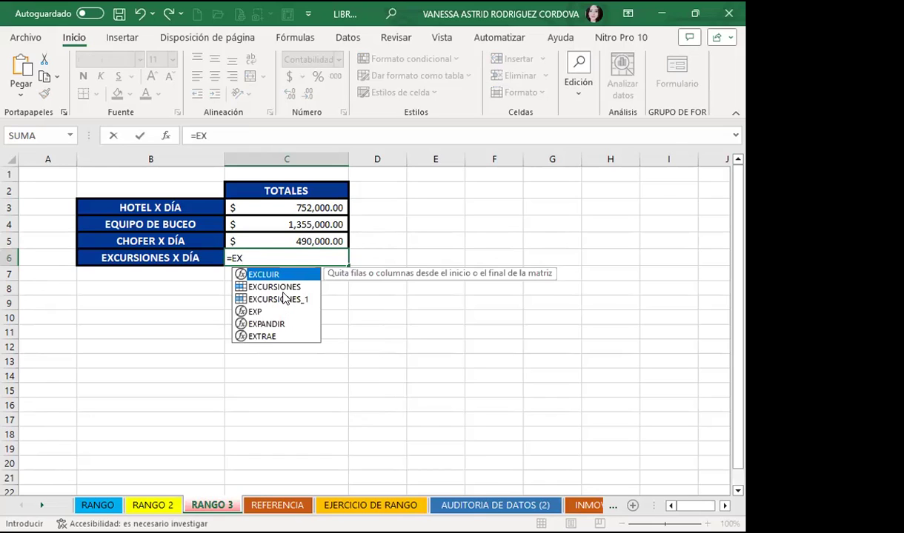
left_click(278, 296)
double_click(278, 296)
key("Return")
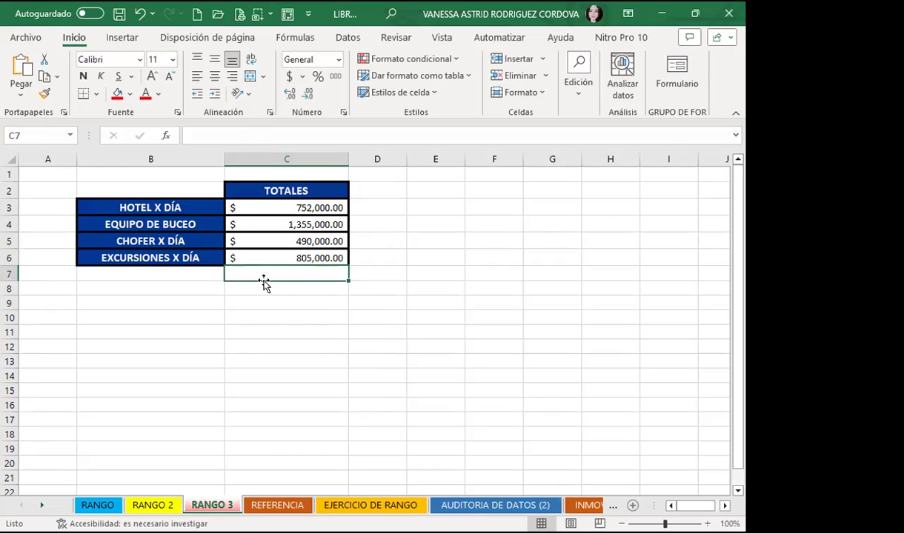
left_click(244, 256)
Step: Clear the RANGO 2 hotel values B2:B6 and check the B10 total
left_click(247, 207)
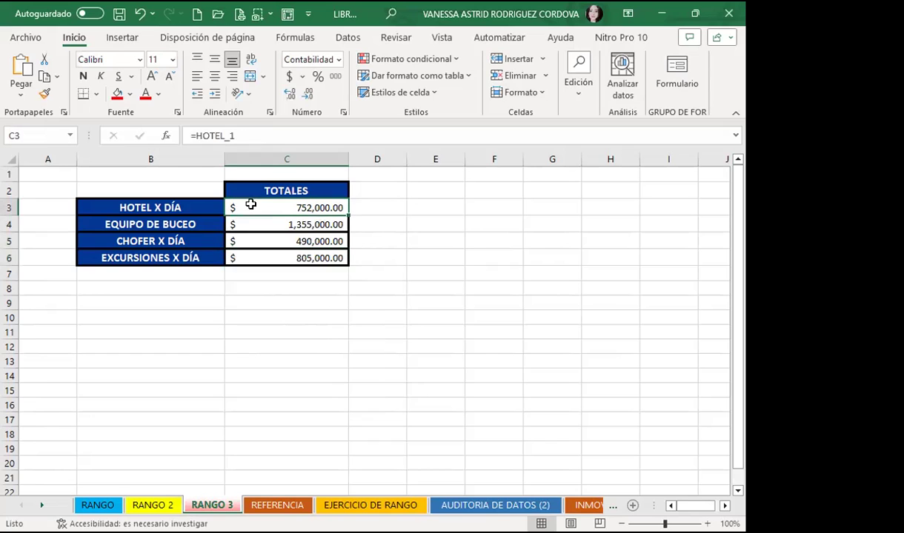
left_click(143, 504)
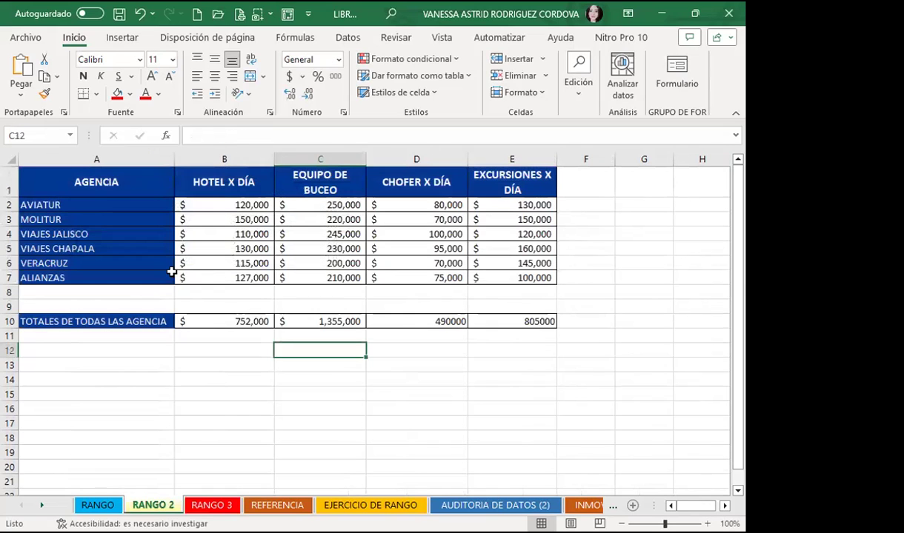
left_click_drag(207, 204, 211, 256)
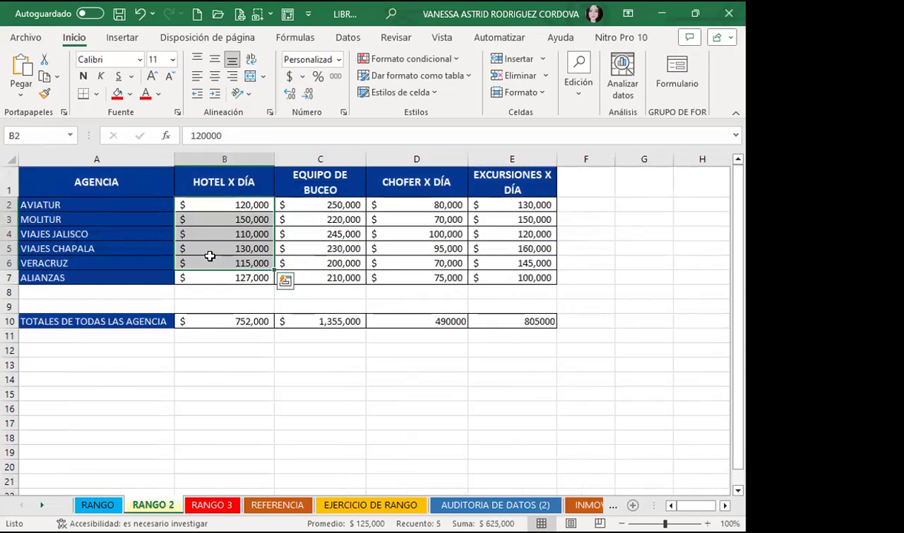
key("Delete")
left_click(219, 321)
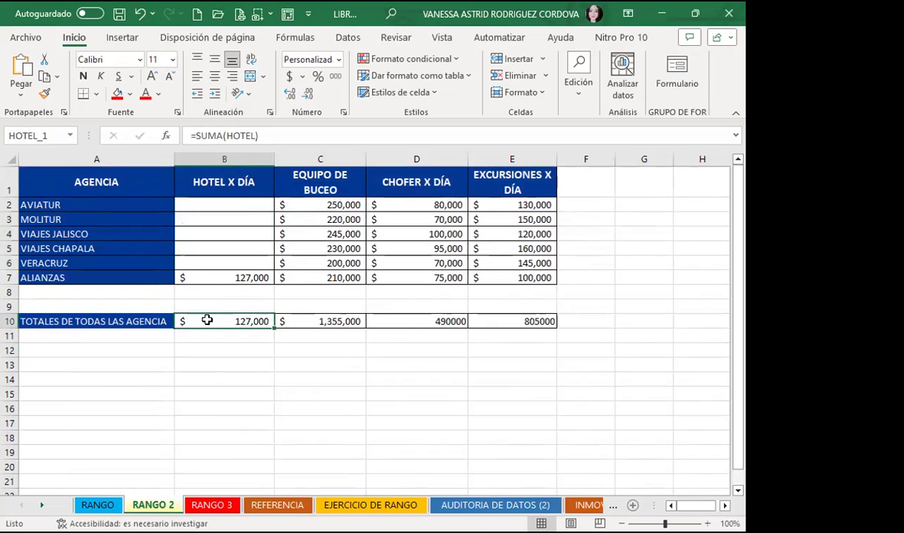
Step: Compare the hotel total on RANGO 3, then return to RANGO 2
left_click(211, 504)
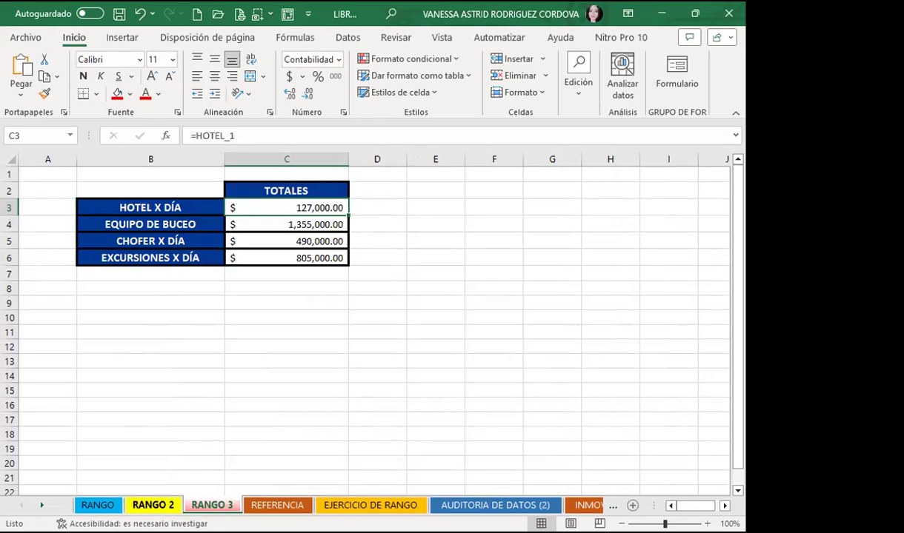
left_click(153, 505)
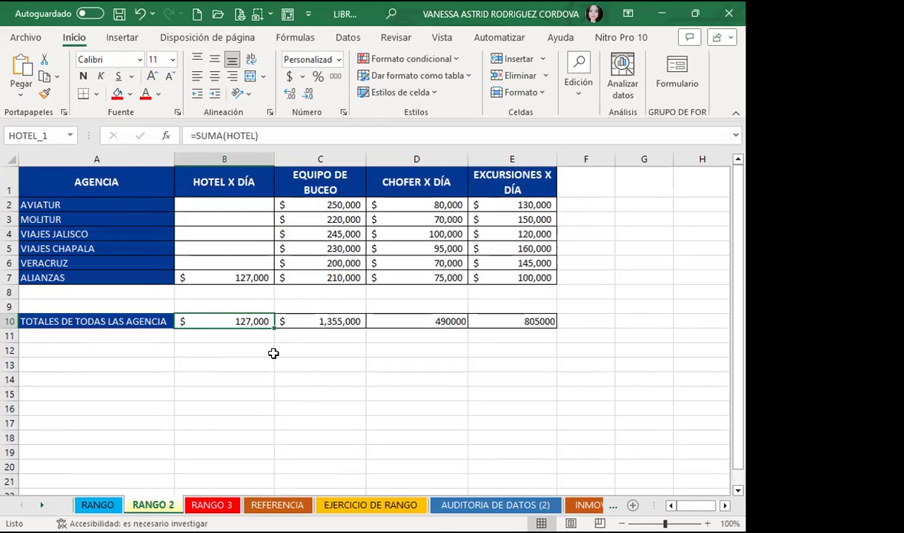
left_click(262, 347)
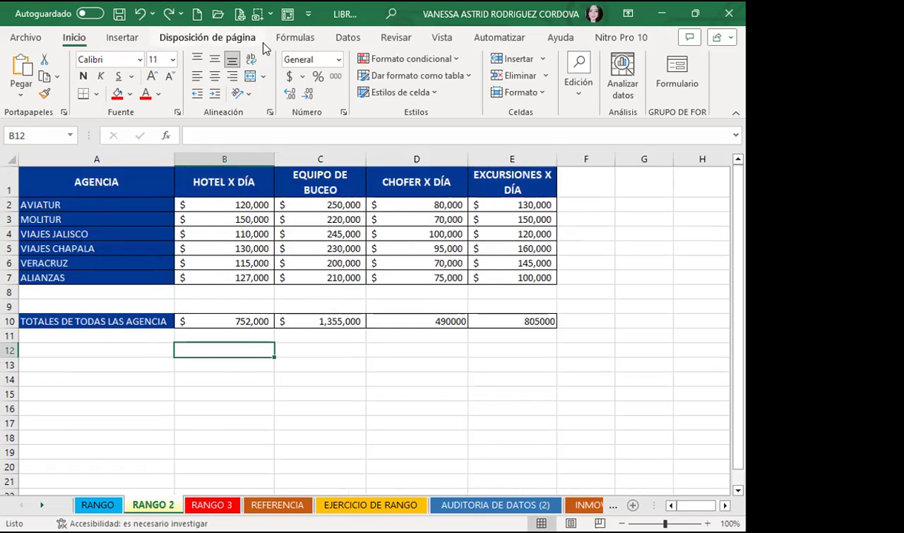
Step: Review all defined names in the Name Manager with 'Se refiere a' widened, then go to RANGO
left_click(286, 41)
left_click(286, 83)
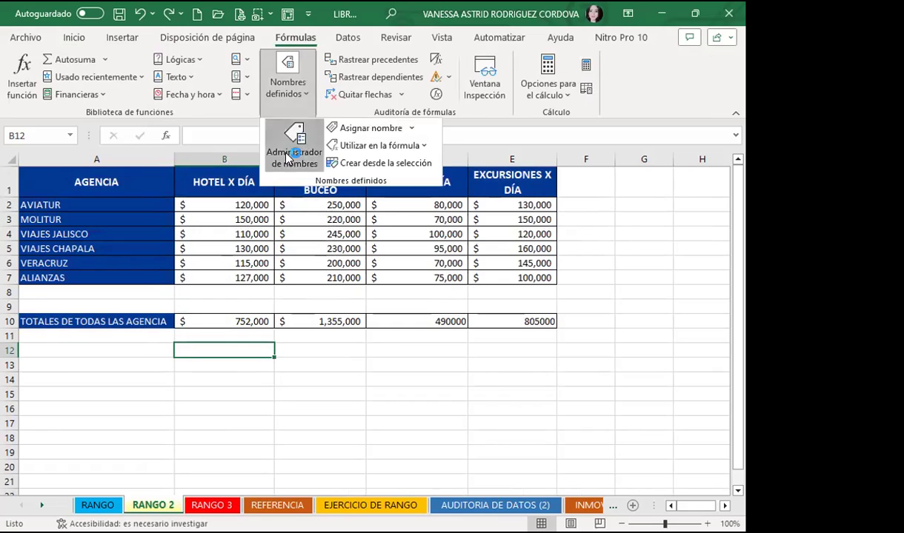
left_click(285, 152)
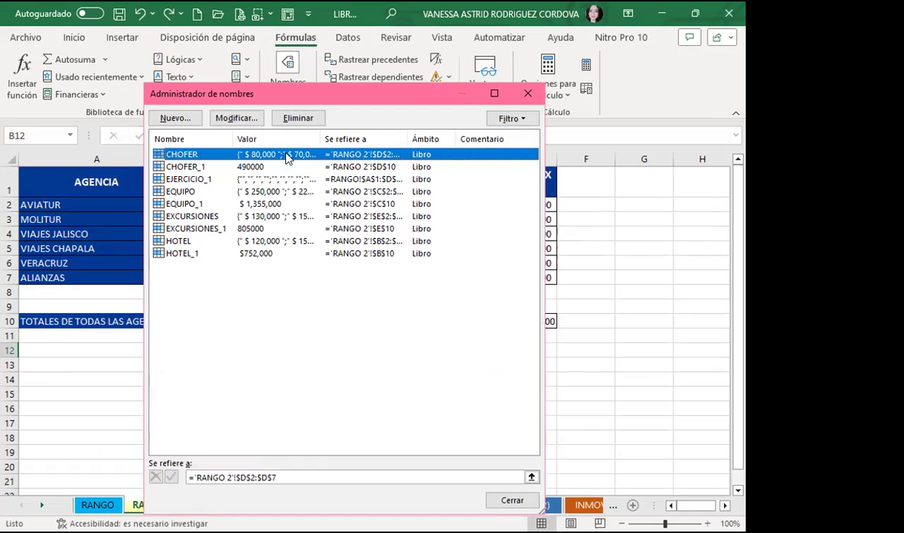
left_click_drag(409, 139, 495, 139)
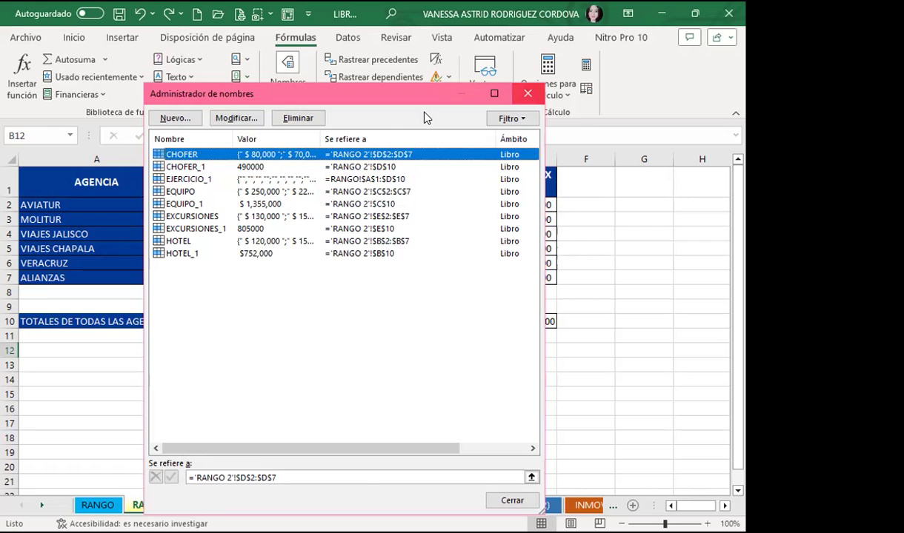
key("Escape")
key("ctrl+Page_Up")
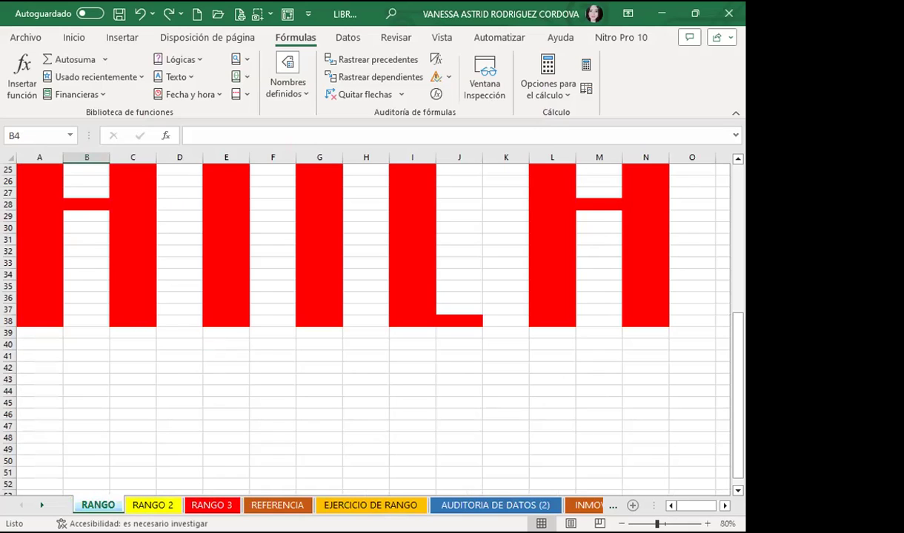
Step: Group the RANGO and RANGO 2 sheets, leaving the RANGO tab name unchanged
right_click(111, 505)
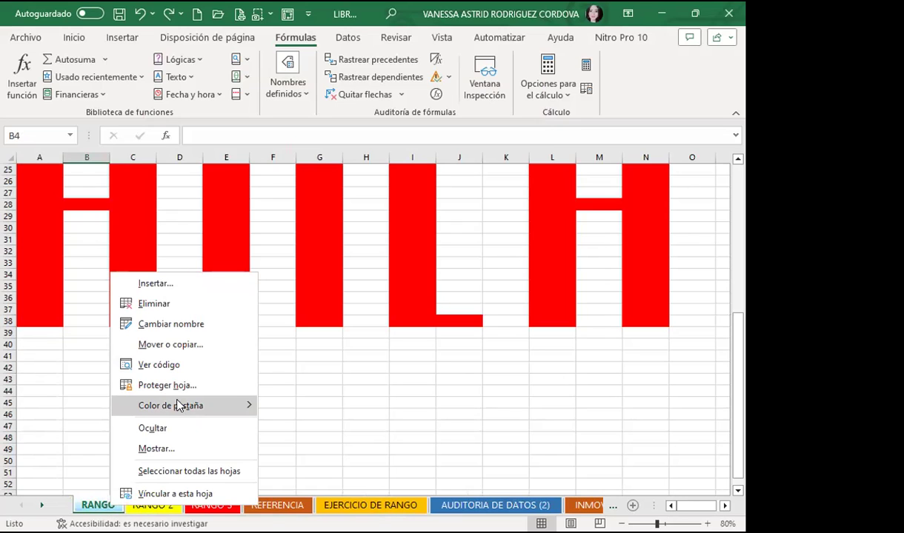
mouse_move(178, 406)
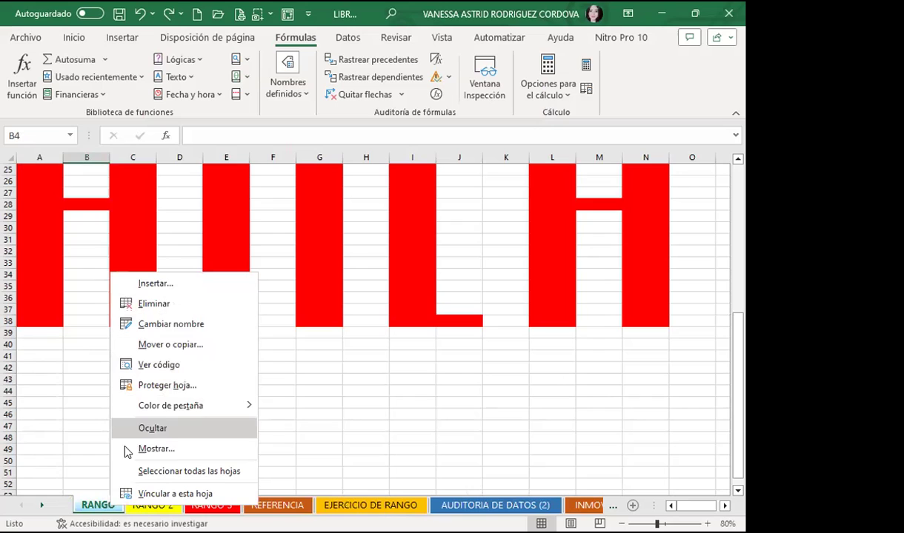
double_click(96, 507)
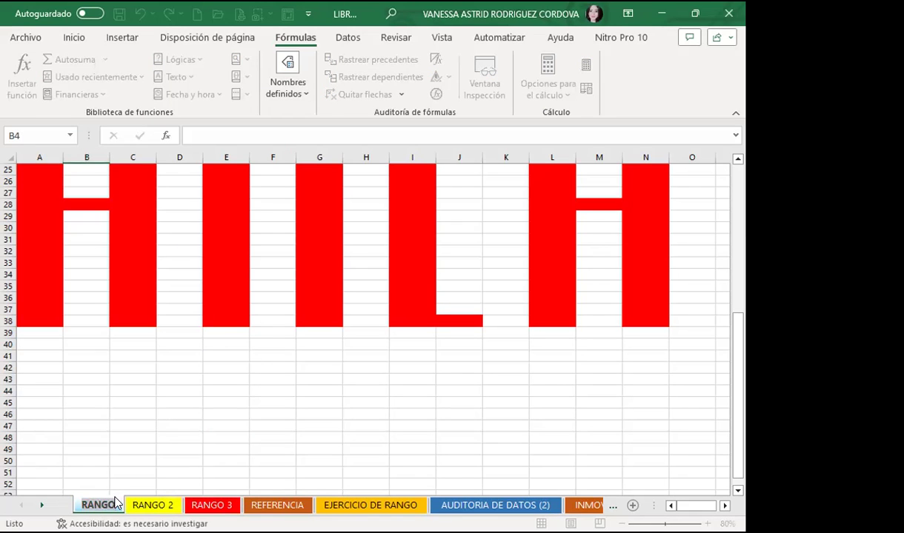
left_click(113, 484)
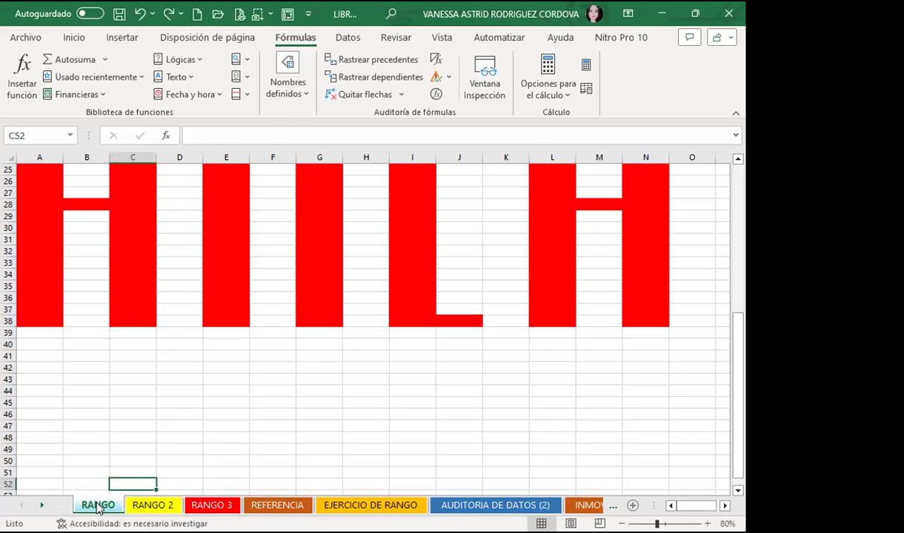
left_click(152, 505, "ctrl")
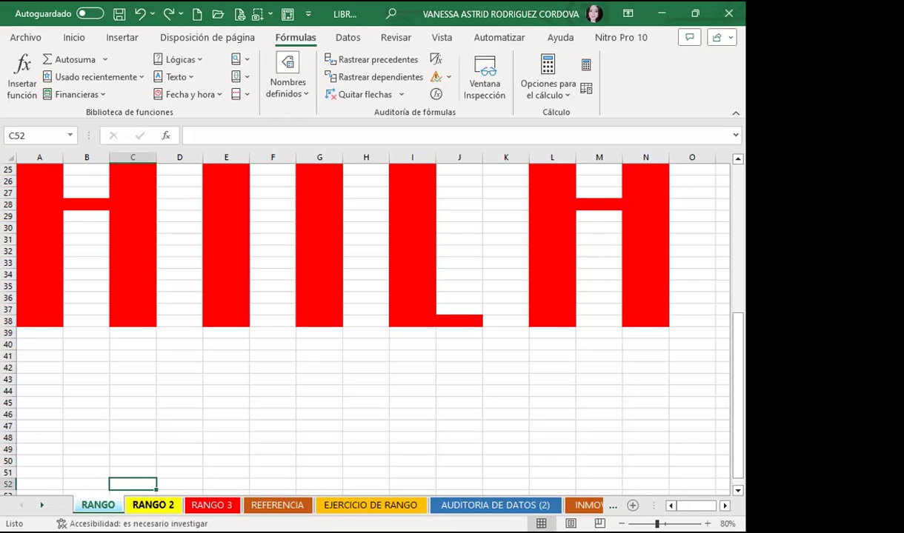
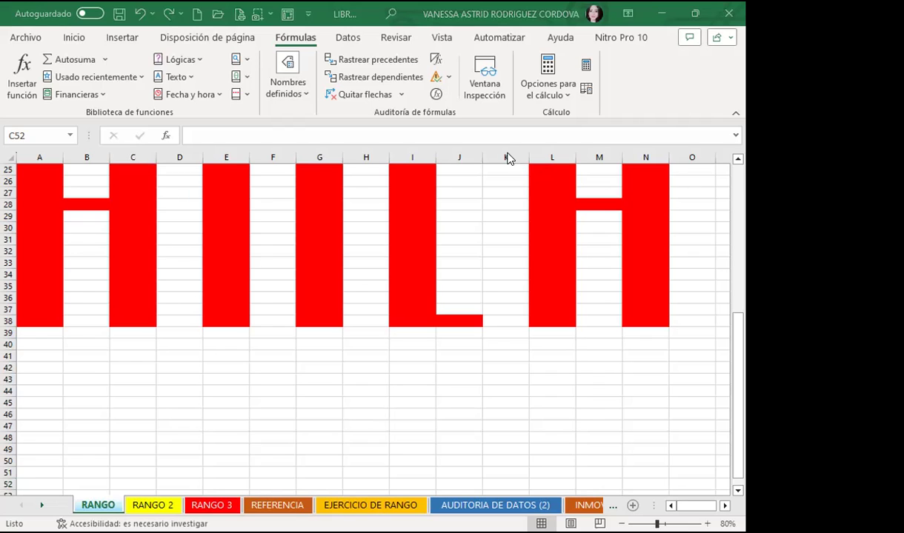
Step: Look through the Name Manager and New Name dialogs, cancelling without creating a name
scroll(168, 252, "up", 8)
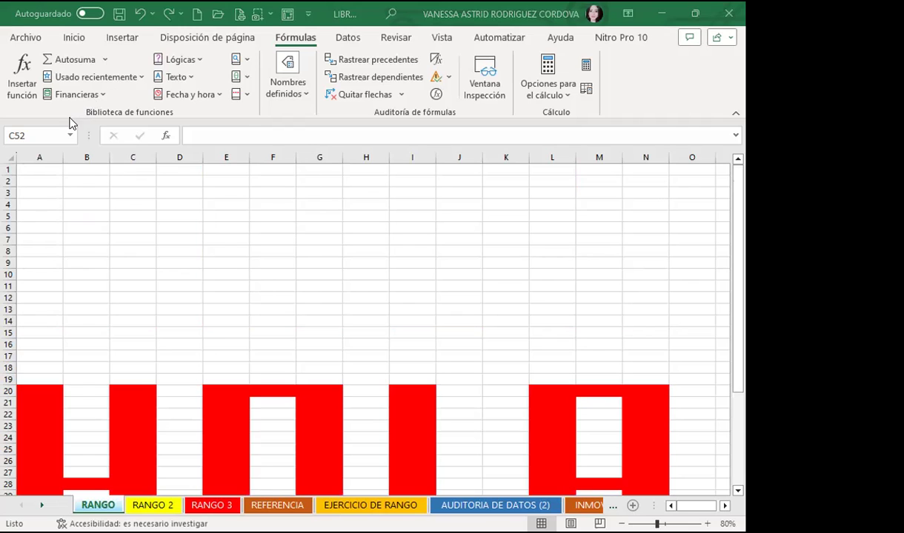
left_click(45, 134)
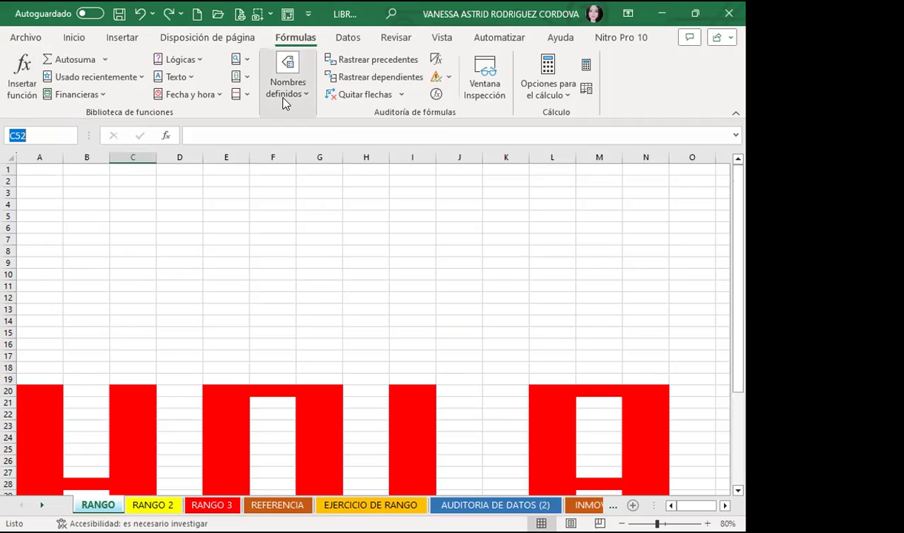
left_click(286, 95)
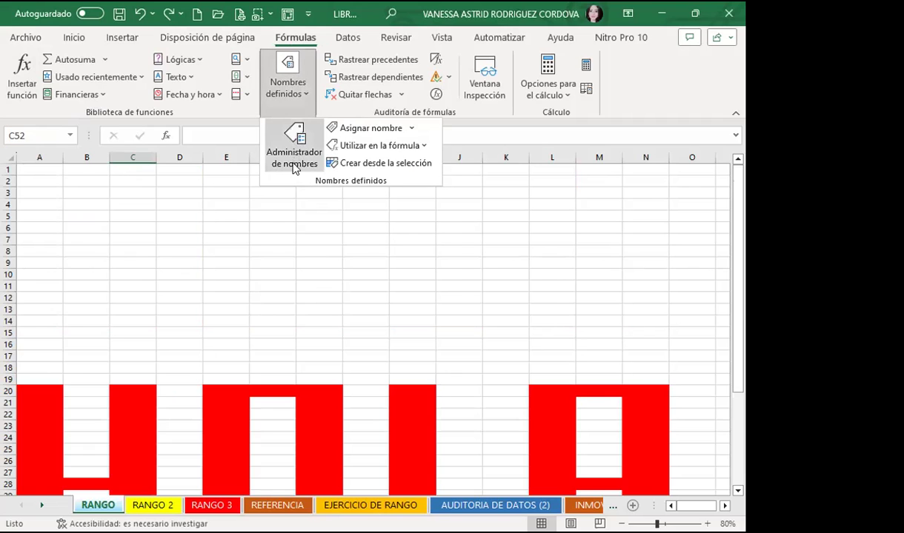
left_click(300, 138)
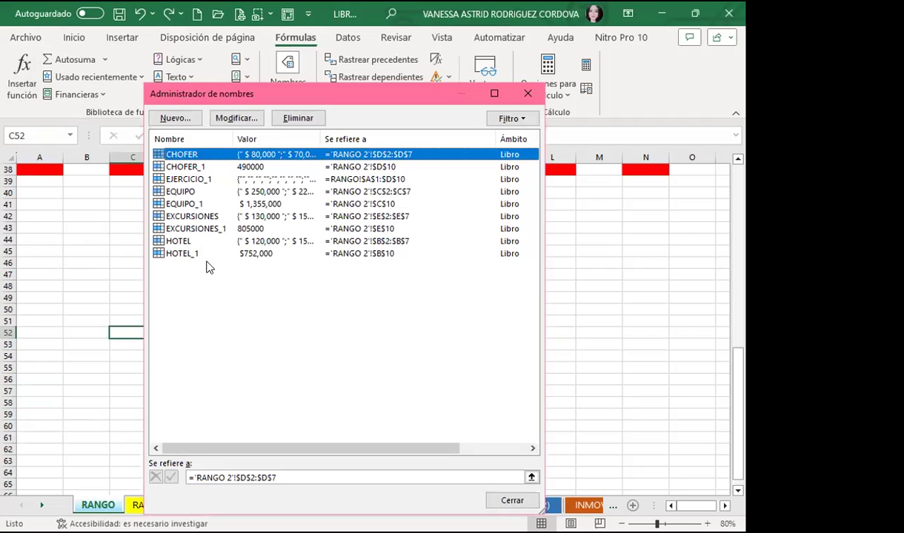
left_click(209, 282)
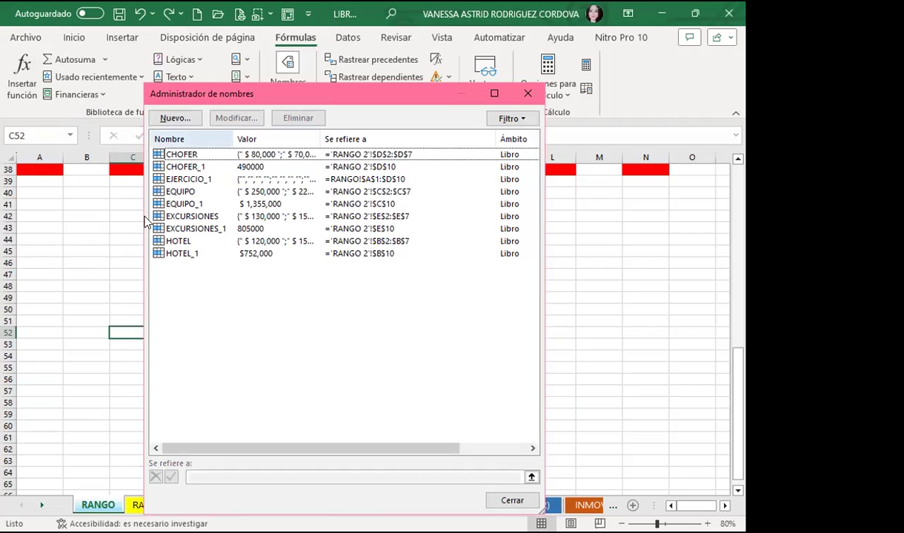
left_click(176, 122)
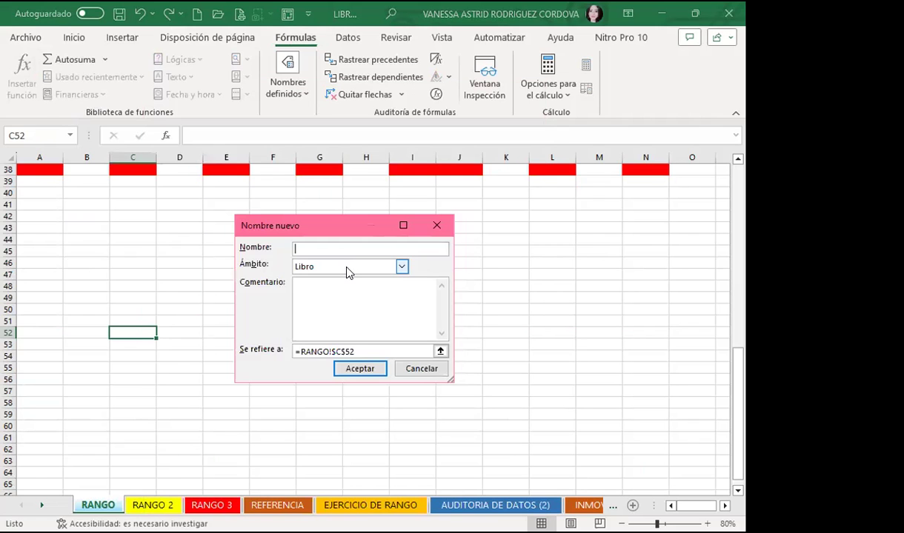
left_click(436, 225)
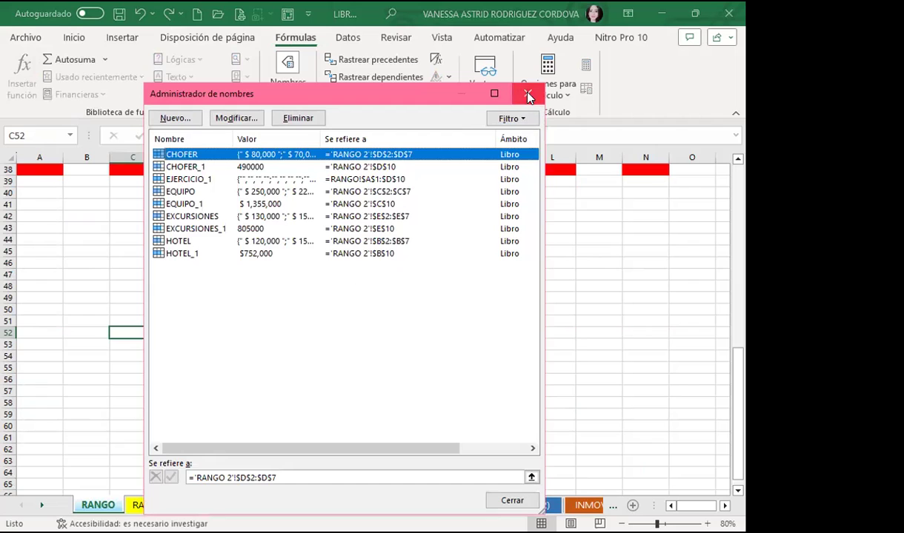
left_click(527, 93)
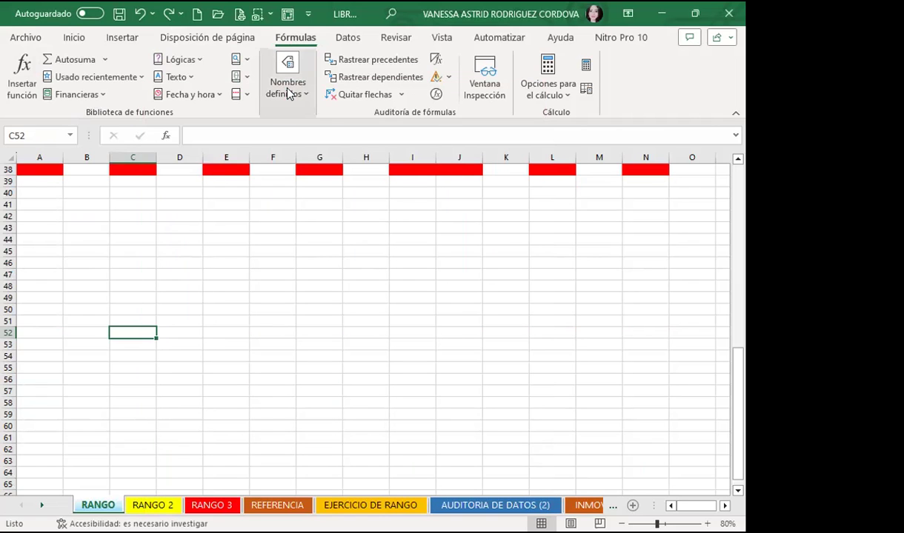
left_click(289, 93)
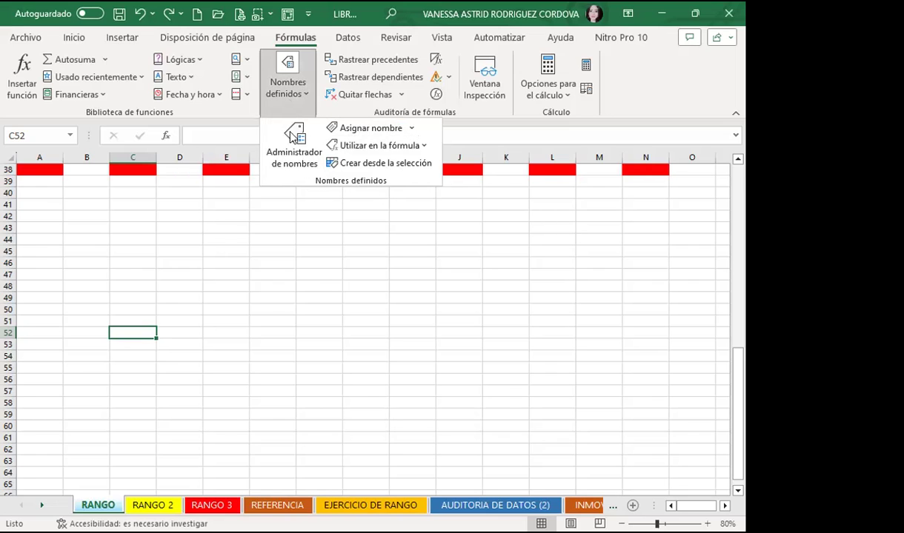
left_click(360, 129)
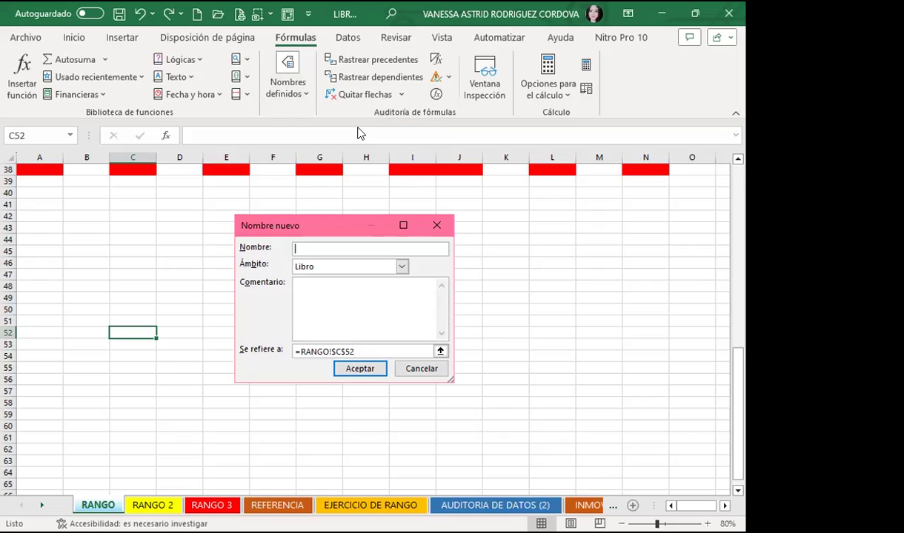
left_click(438, 228)
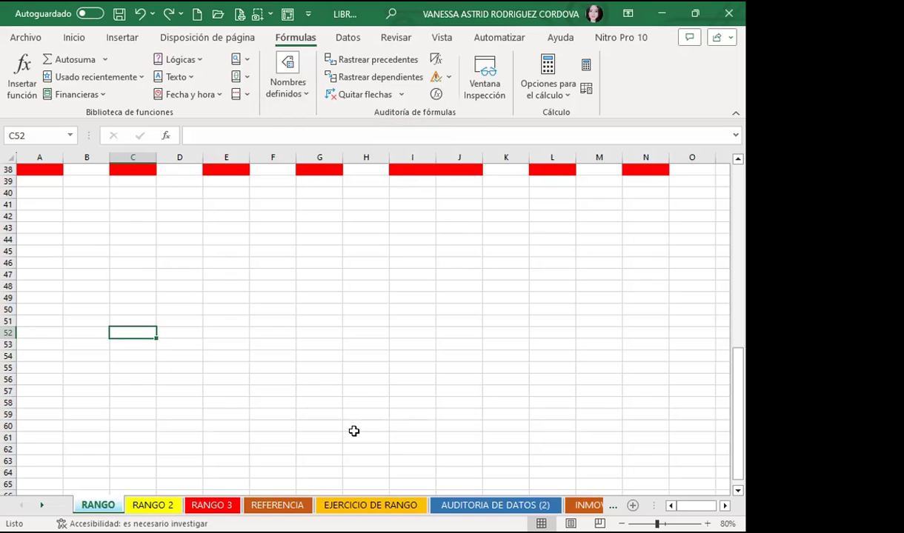
Step: Glance over the RANGO 3 and RANGO 2 sheets, then return to the RANGO sheet
left_click(351, 297)
scroll(335, 260, "up", 5)
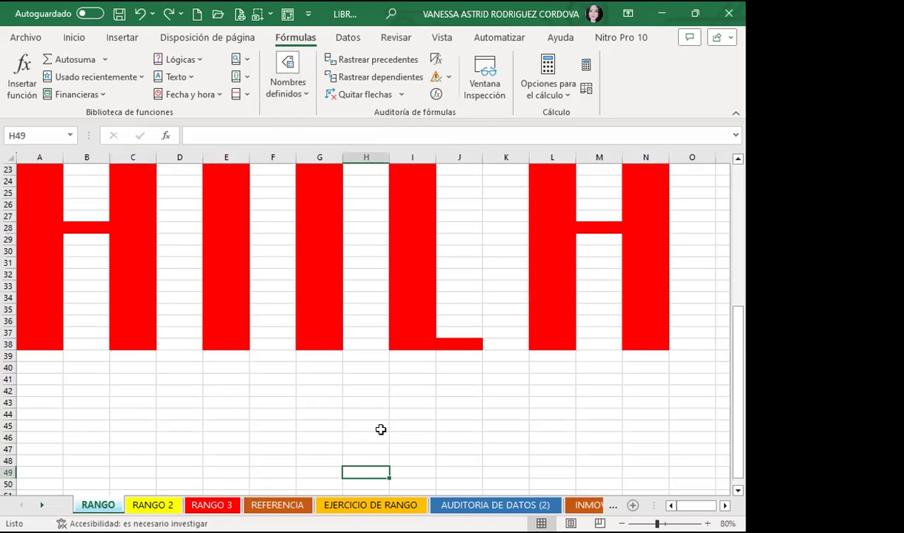
key("ctrl+Page_Down")
key("ctrl+Page_Down")
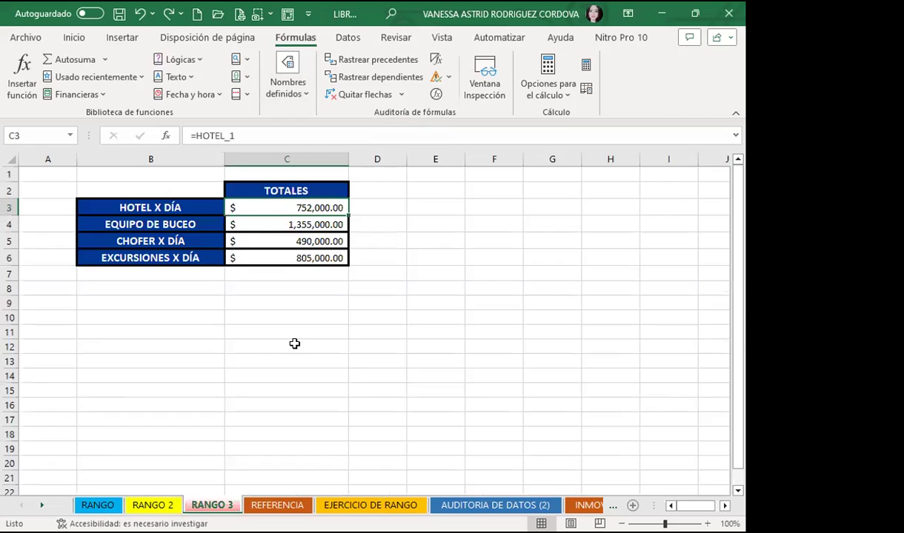
left_click(294, 344)
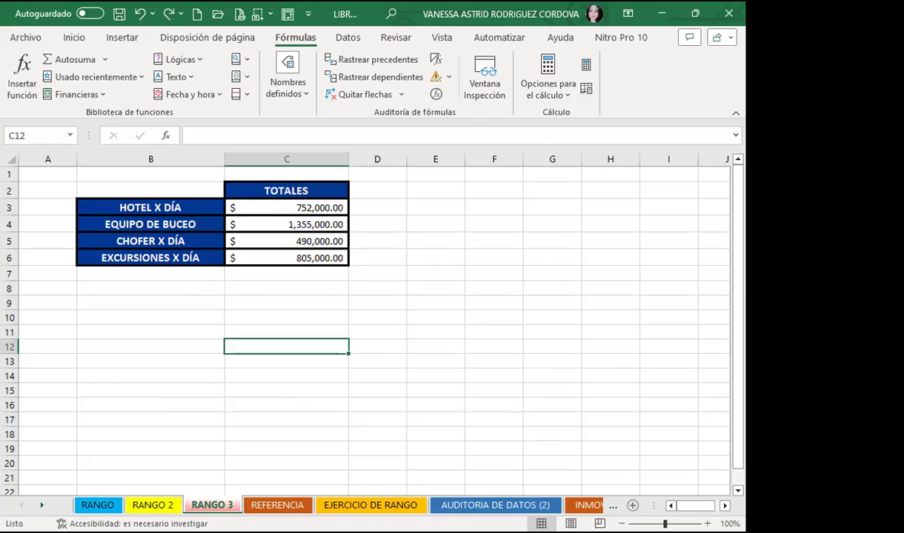
key("ctrl+Page_Up")
left_click(226, 391)
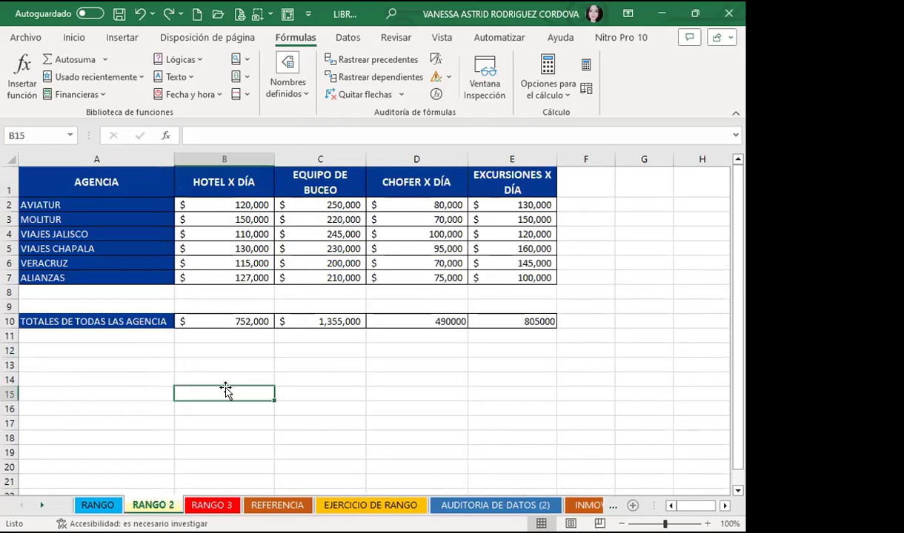
left_click(96, 503)
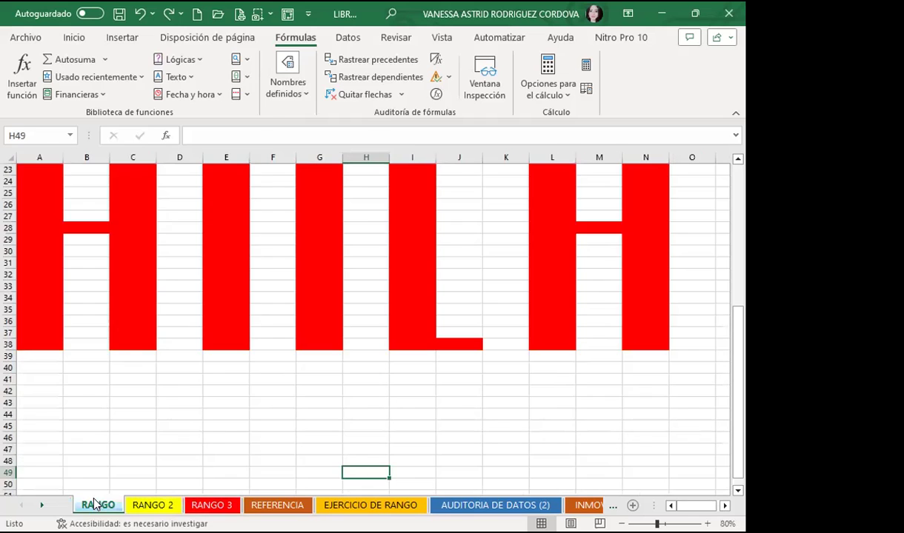
scroll(111, 317, "up", 7)
left_click(65, 191)
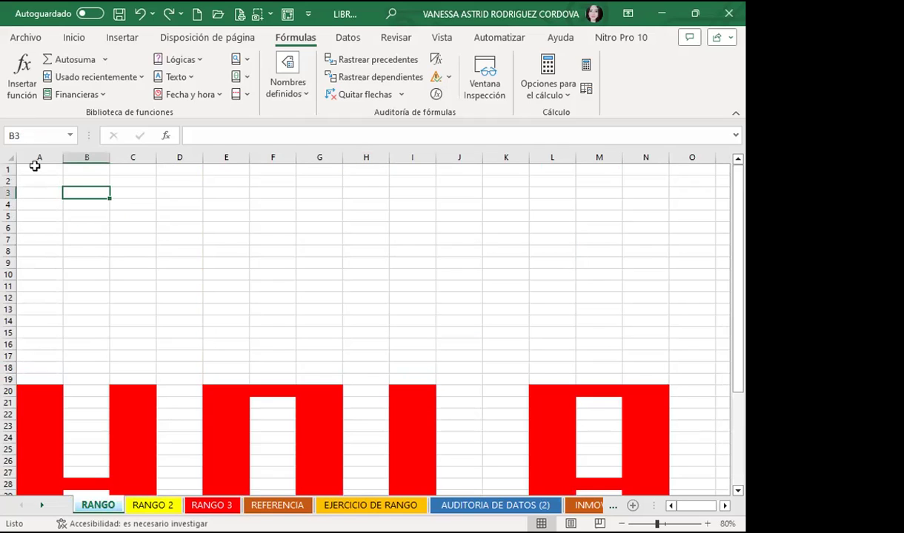
Step: Select G1:L18 on RANGO and name it HOLA in the Name Box
left_click_drag(32, 171, 280, 337)
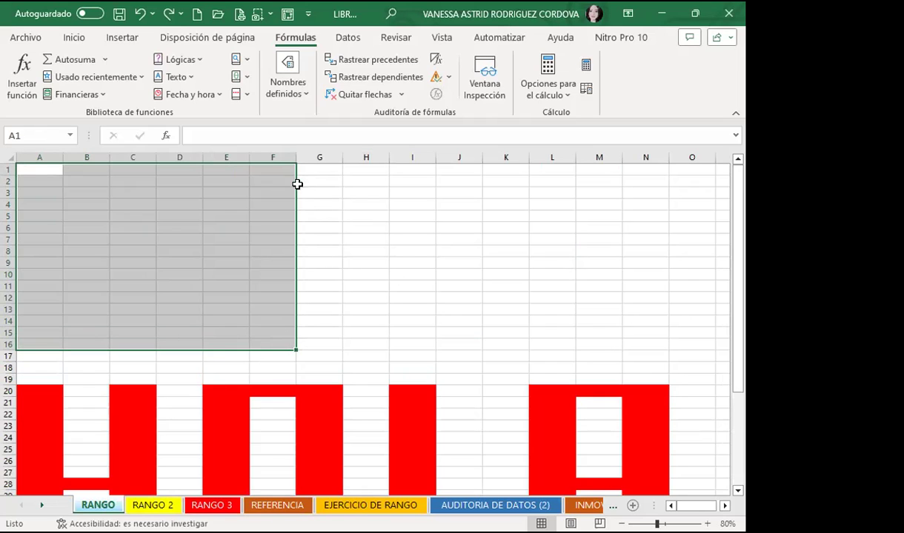
mouse_move(308, 170)
left_mouse_down()
mouse_move(550, 339)
mouse_move(552, 370)
left_mouse_up()
left_click(48, 137)
type("HOLA")
key("Return")
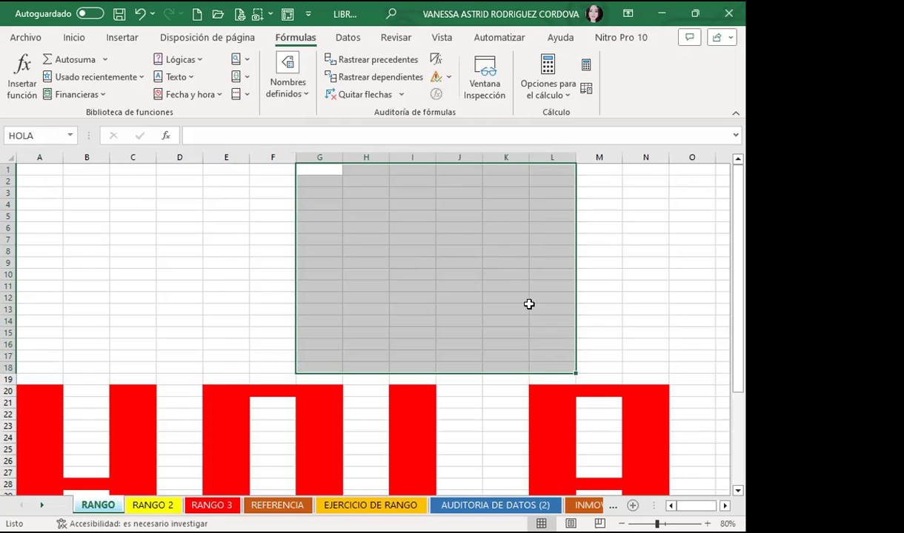
Step: Test the HOLA name by jumping to it from RANGO and from another sheet
left_click(207, 283)
left_click(46, 137)
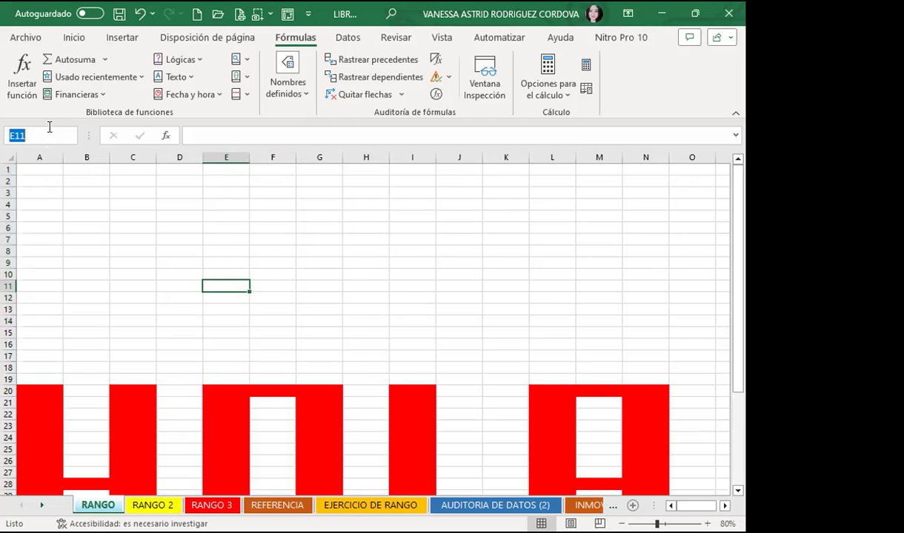
type("HOLA")
key("Return")
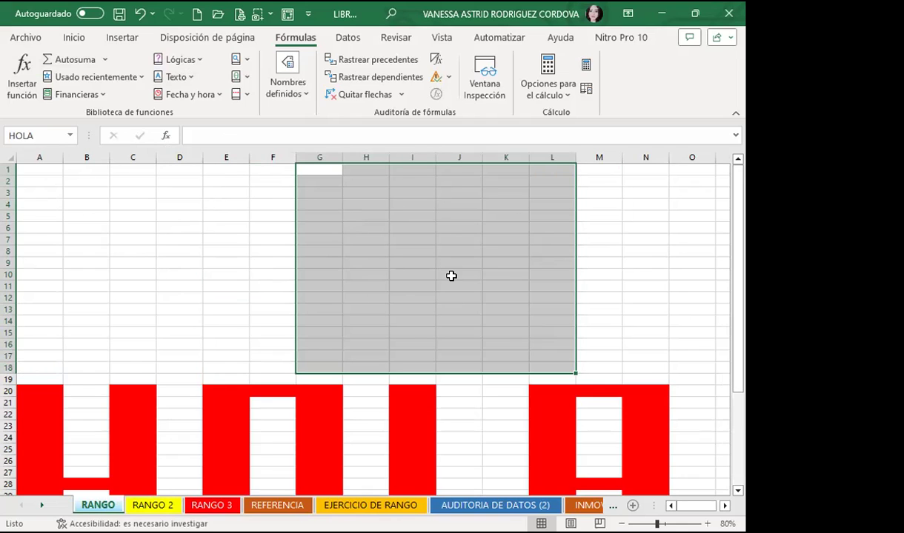
left_click(289, 506)
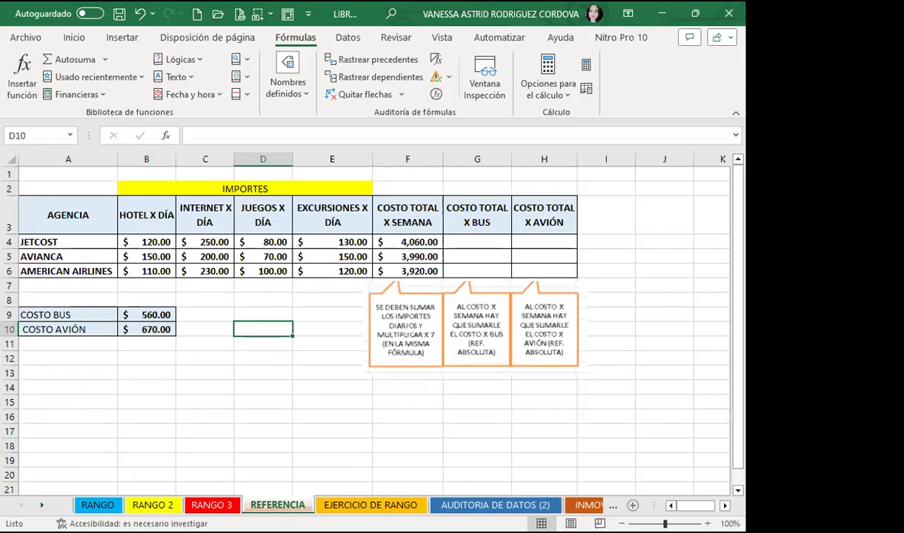
key("ctrl+Page_Up")
left_click(37, 133)
type("HOLA")
key("Return")
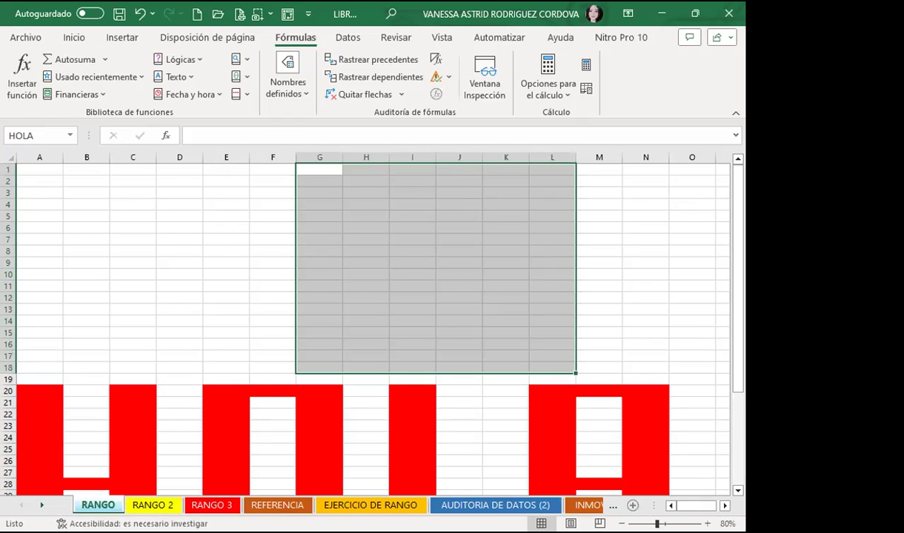
Step: Deselect the HOLA block and go to the RANGO 2 agency table
left_click(414, 214)
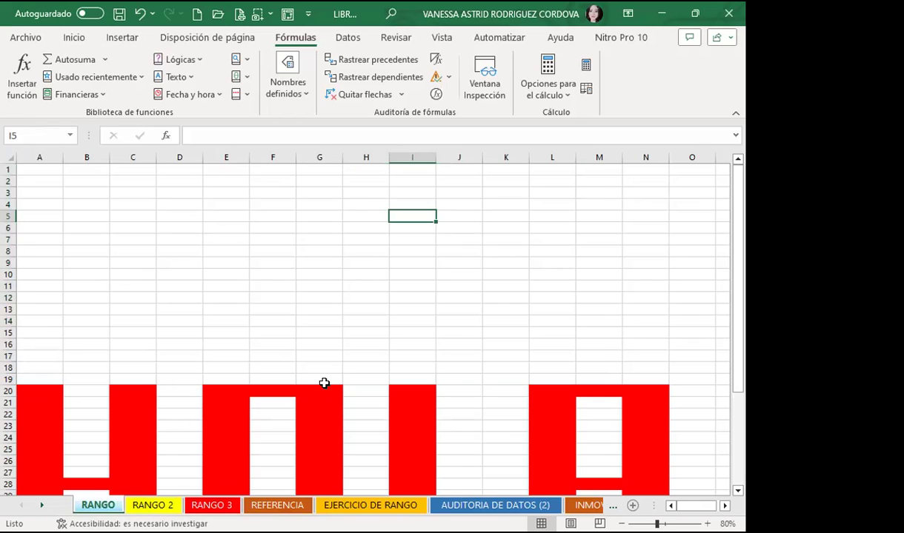
key("ctrl+Page_Down")
left_click(343, 348)
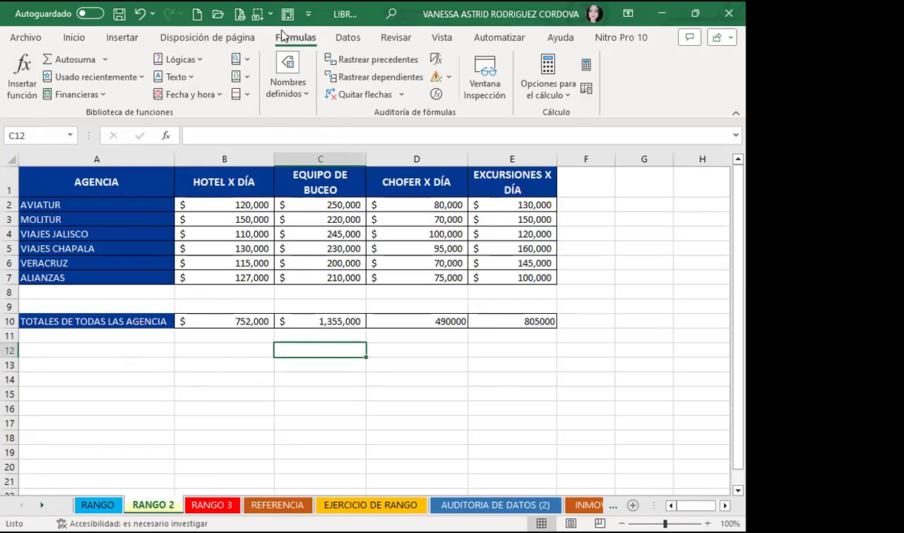
left_click(284, 95)
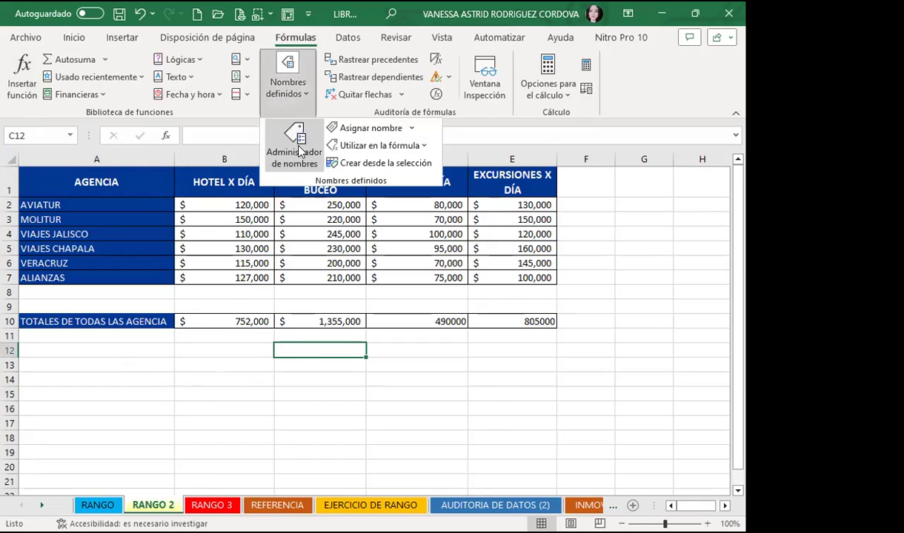
left_click(294, 136)
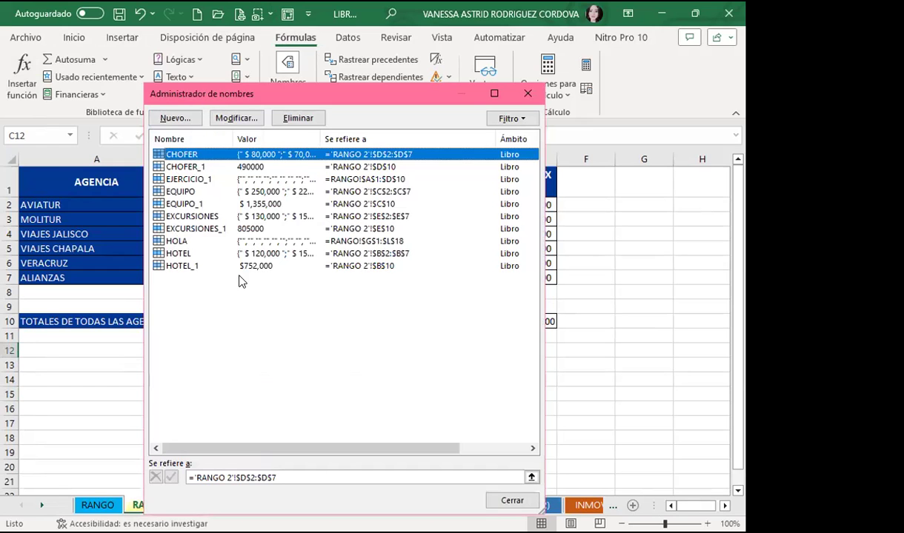
left_click(207, 310)
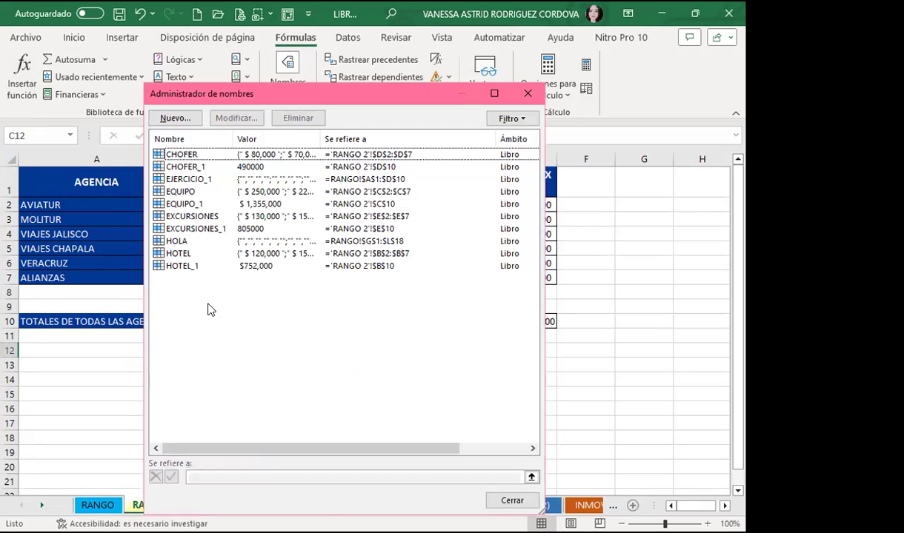
left_click(167, 241)
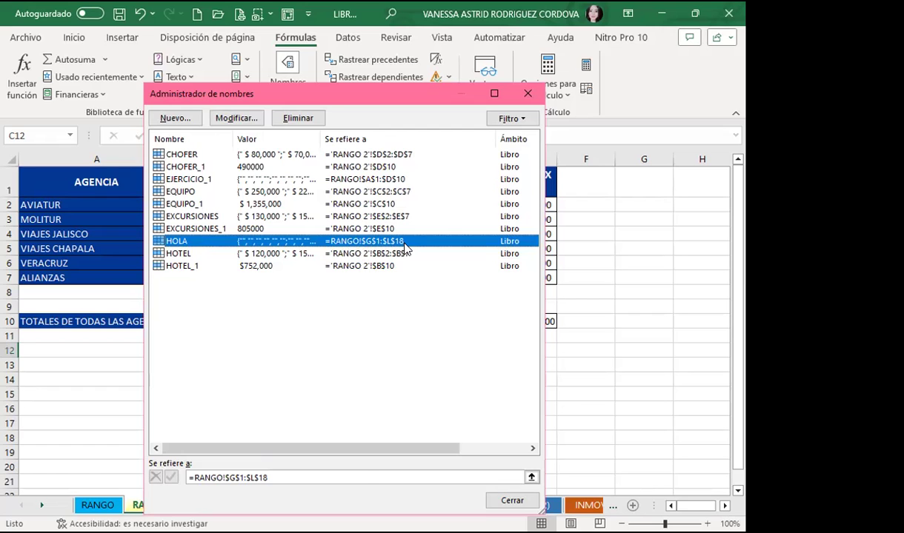
double_click(404, 245)
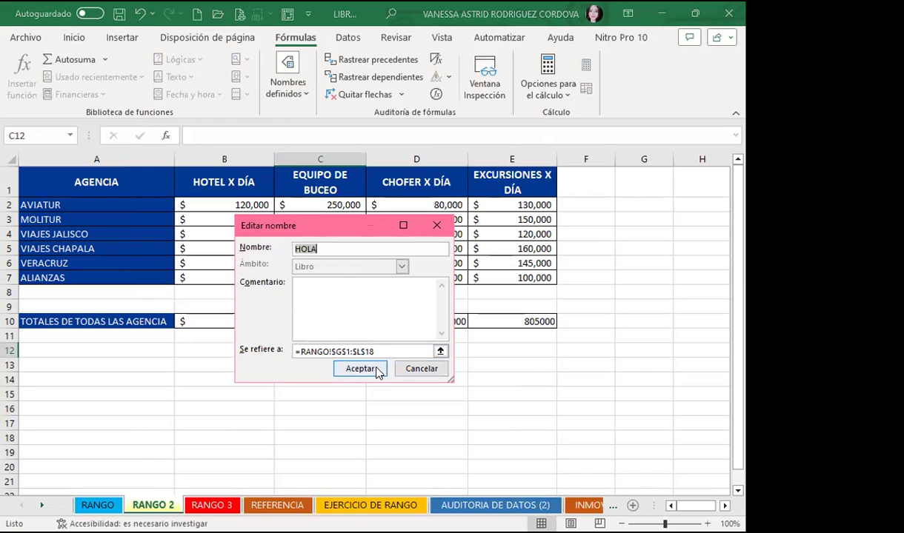
left_click_drag(365, 370, 305, 369)
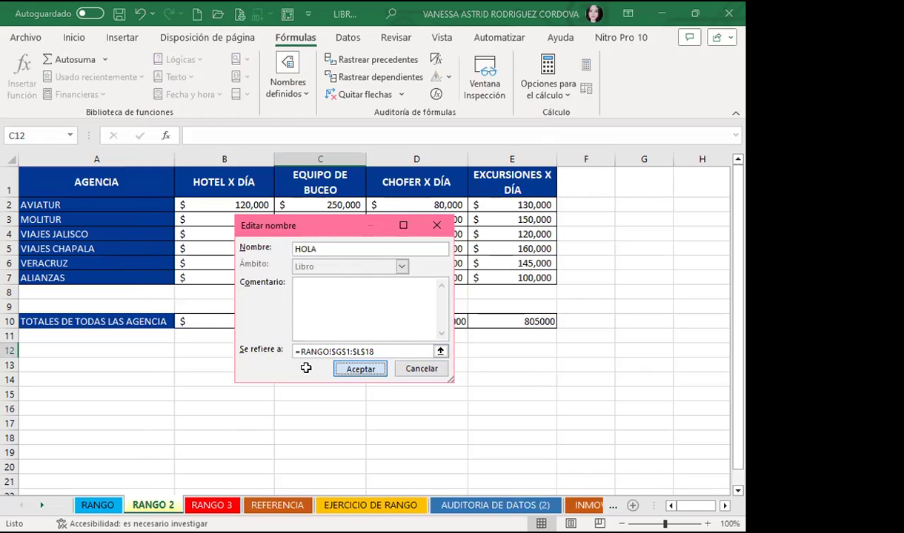
key("Return")
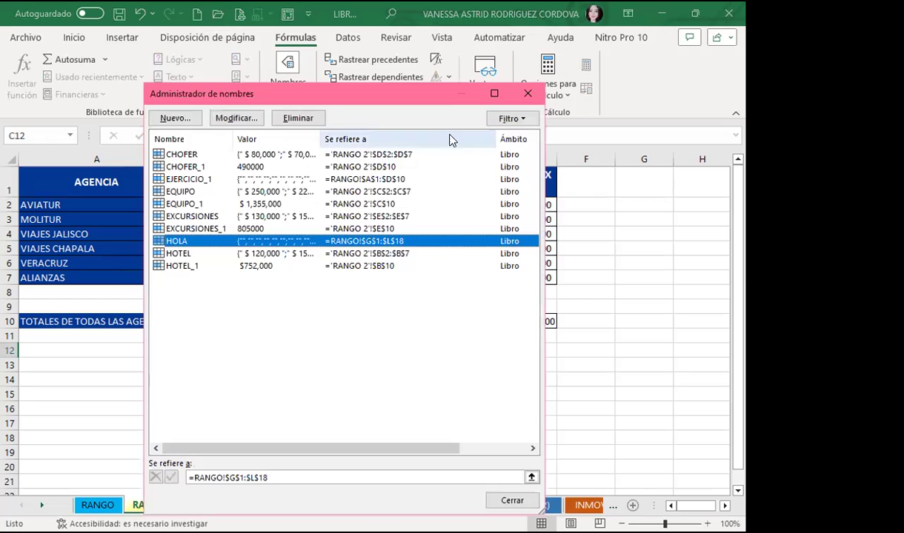
left_click(528, 94)
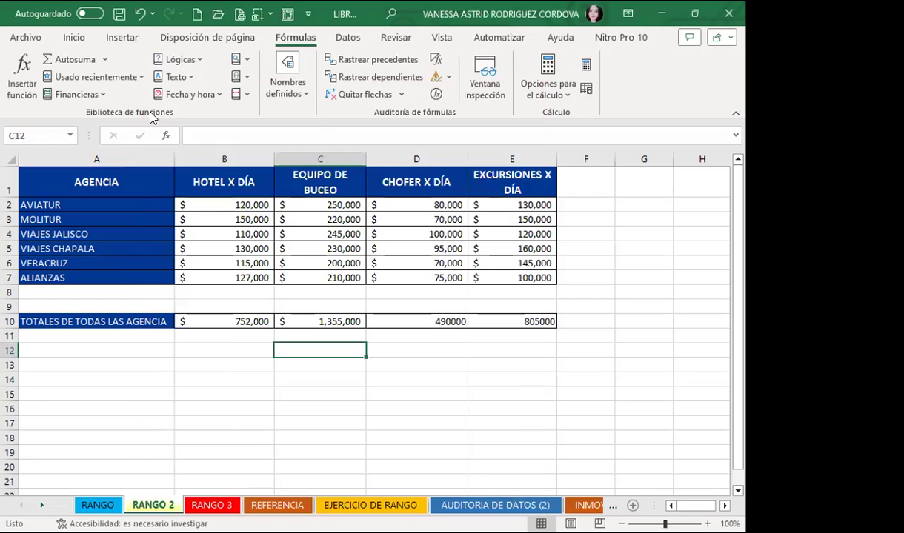
left_click(44, 132)
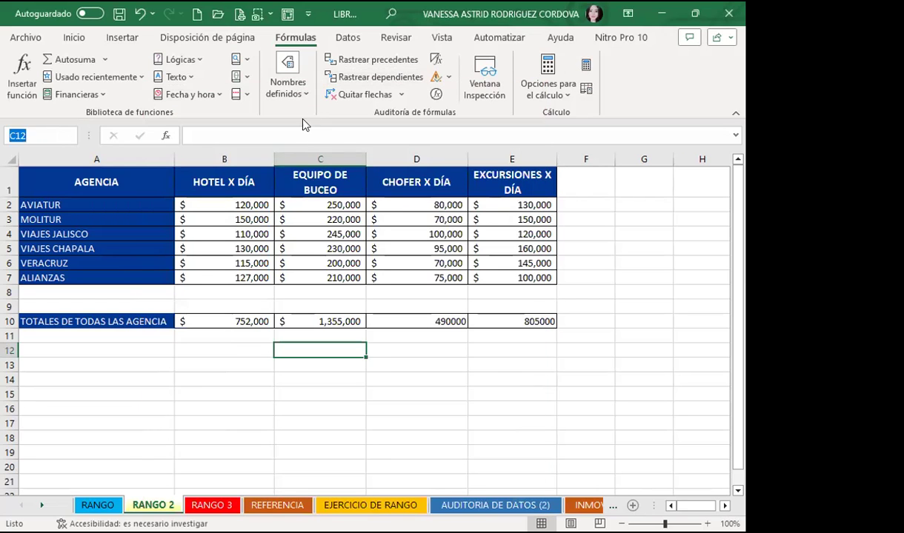
left_click(287, 83)
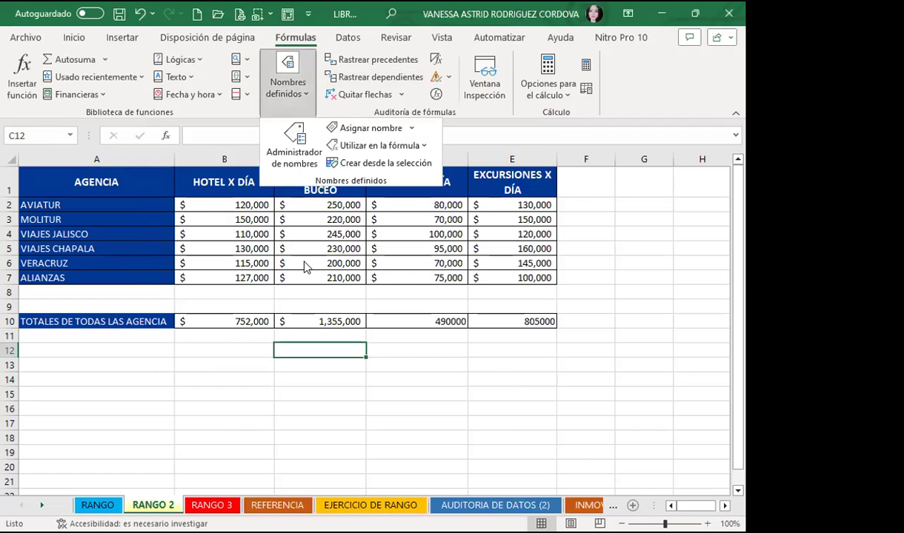
left_click(274, 148)
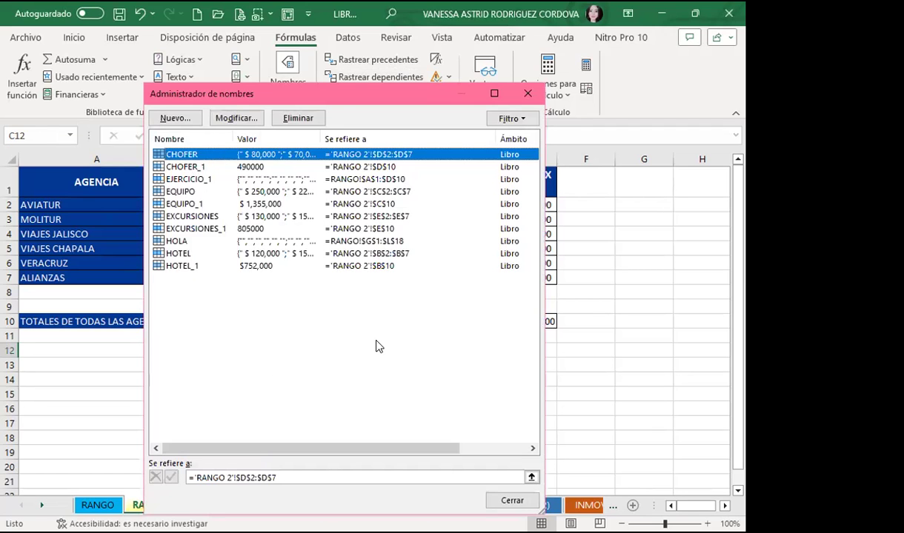
left_click(522, 119)
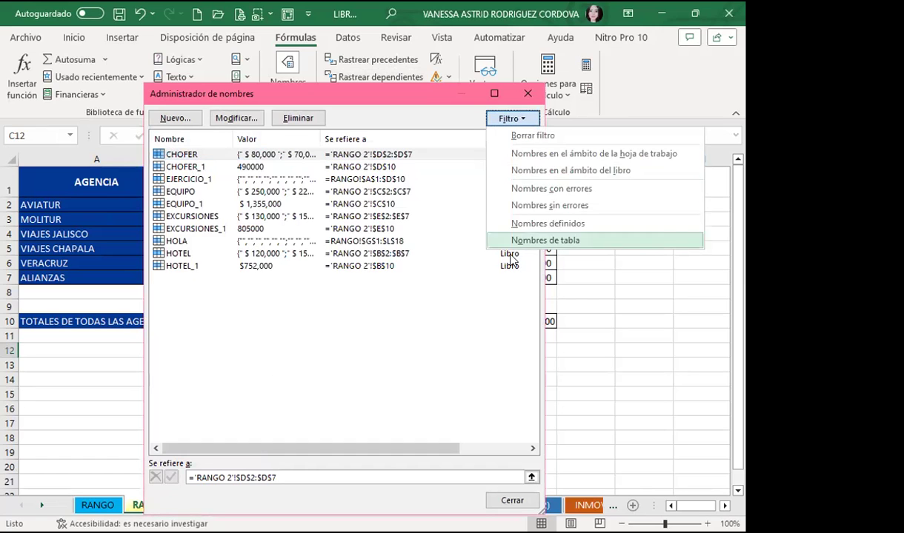
left_click(395, 172)
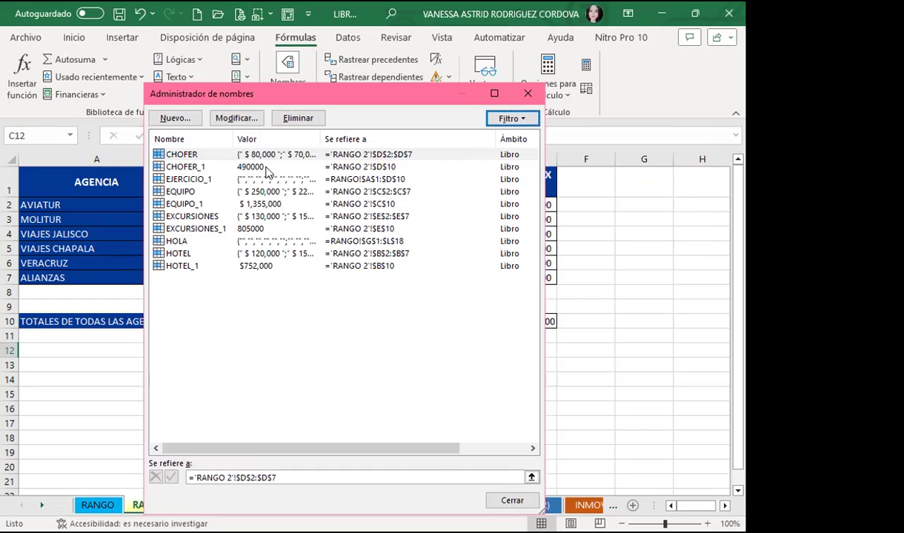
left_click_drag(246, 288, 274, 128)
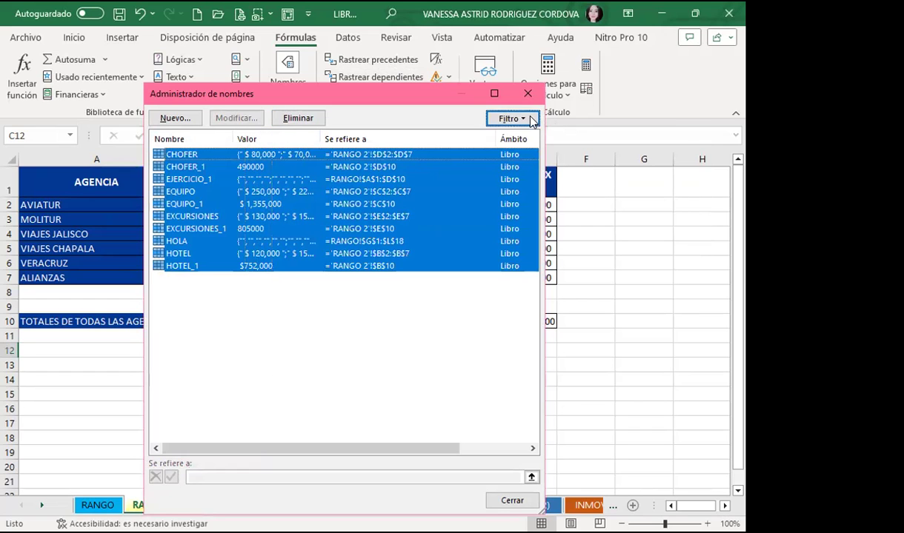
left_click(511, 118)
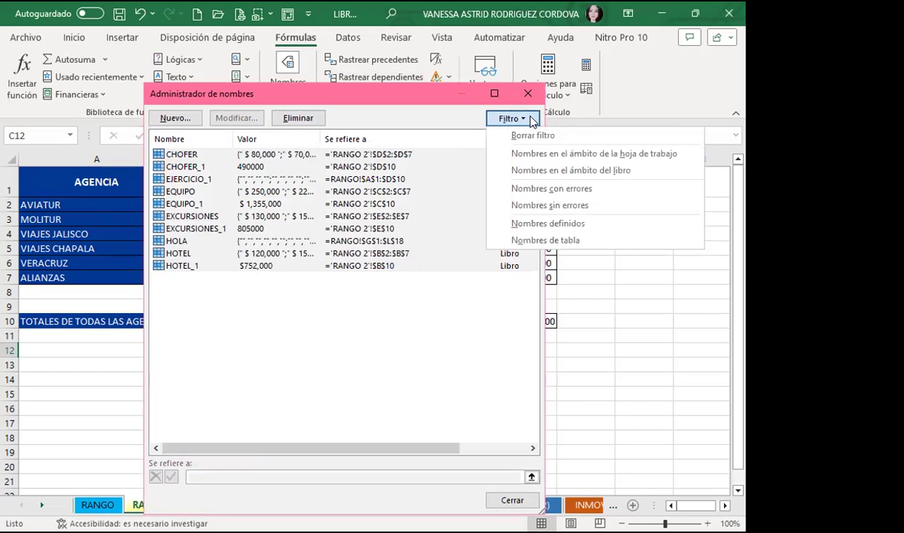
left_click(344, 358)
left_click(323, 334)
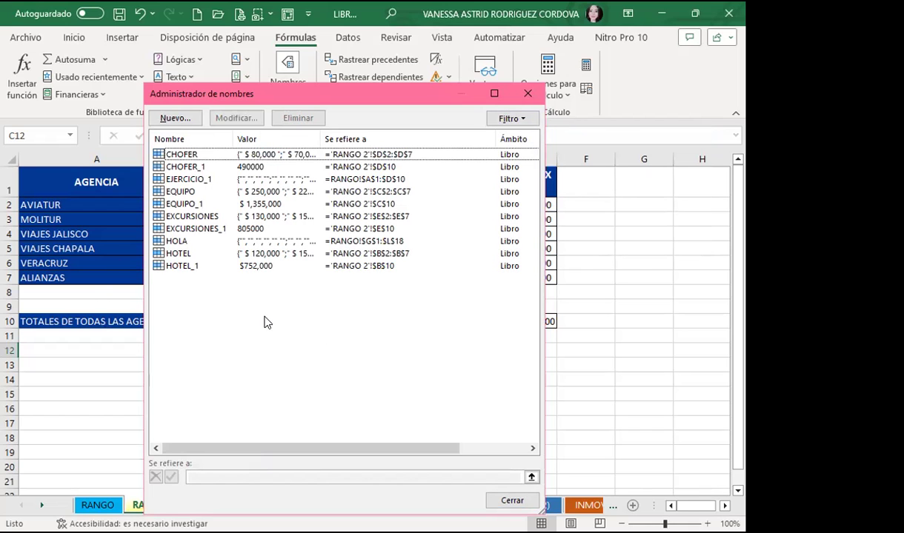
left_click_drag(267, 322, 292, 155)
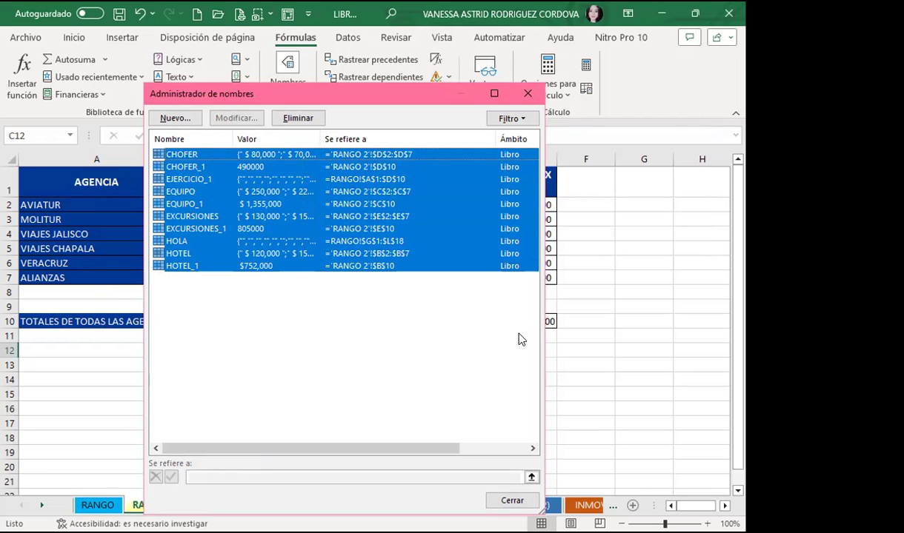
left_click(203, 157)
left_click(191, 191, "ctrl")
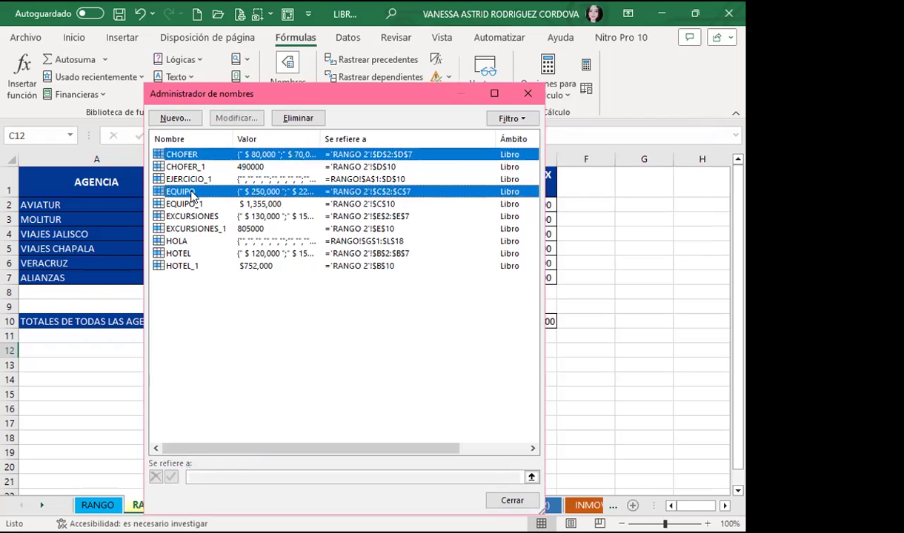
left_click(177, 230, "ctrl")
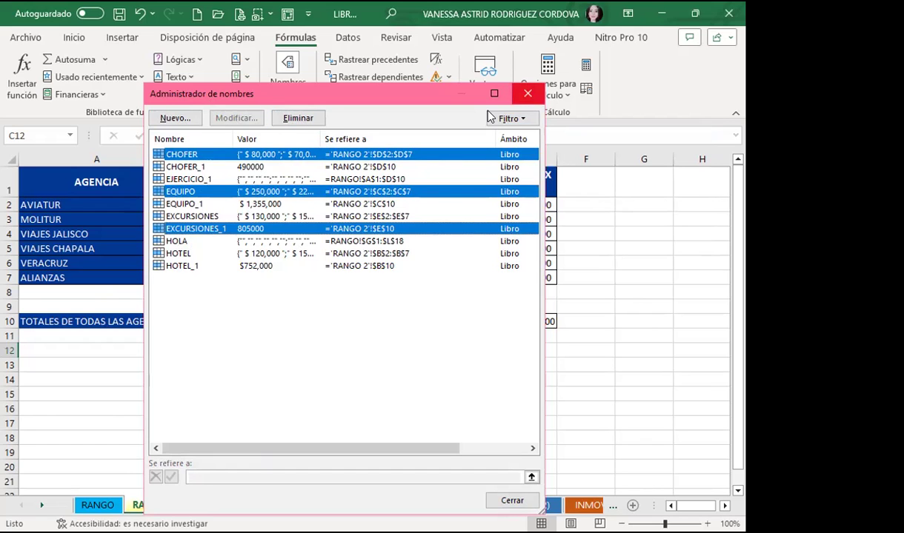
left_click(529, 94)
left_click(313, 306)
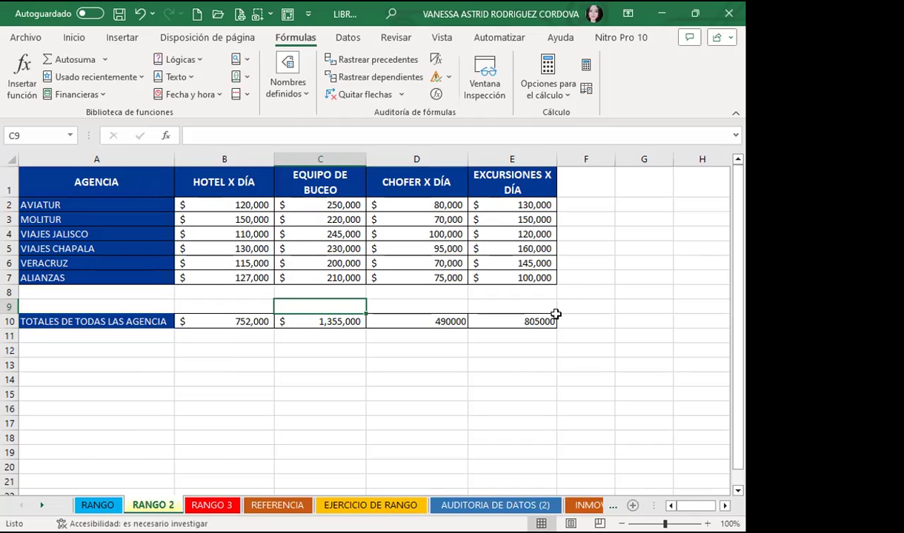
Step: Select B2:B7 to confirm it is named HOTEL, then switch to the RANGO 3 sheet
left_click_drag(229, 206, 230, 279)
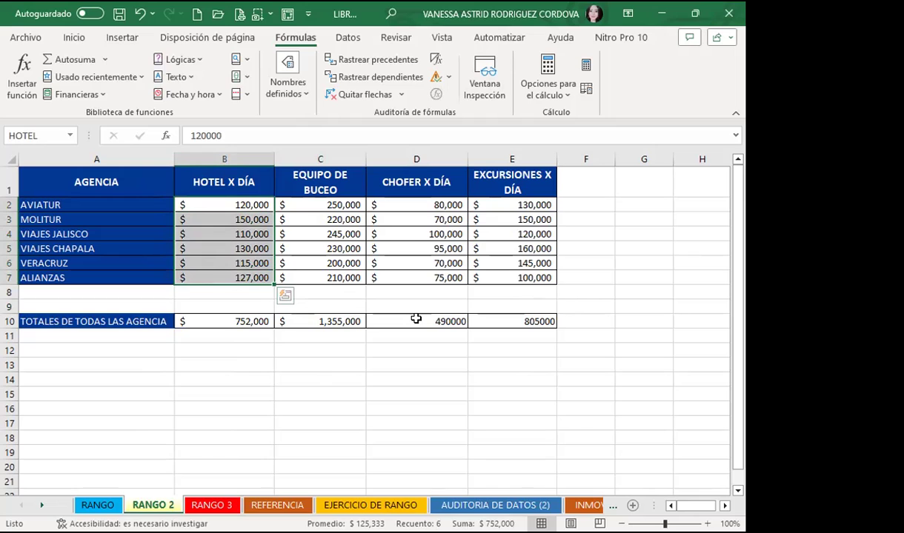
left_click(322, 407)
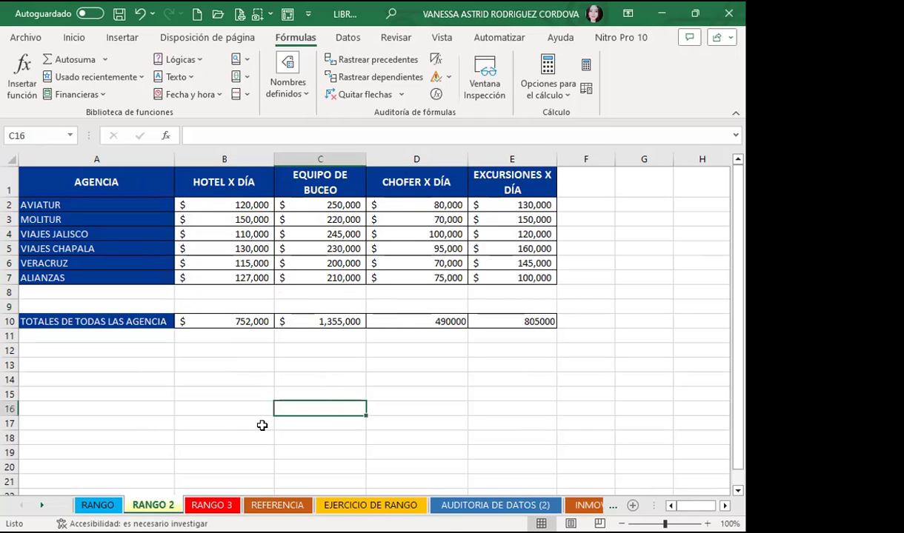
key("ctrl+Page_Down")
left_click(166, 302)
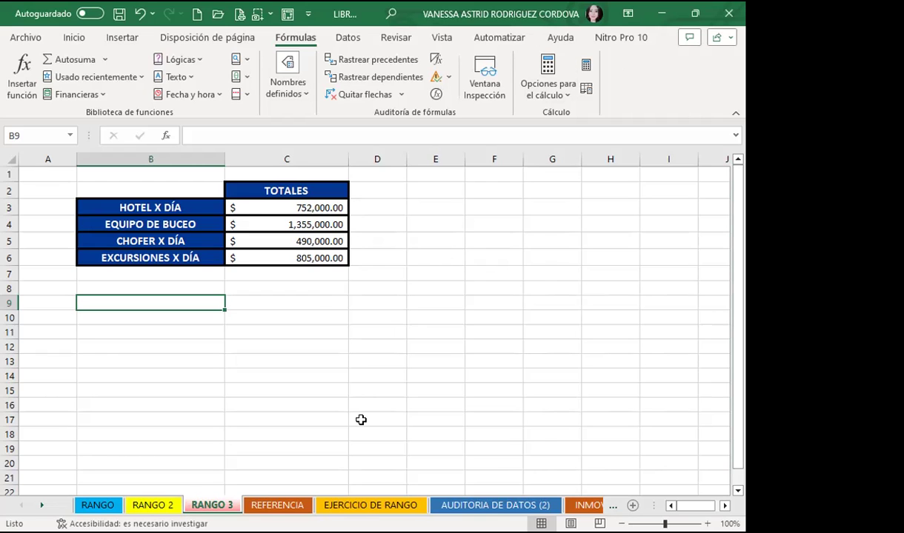
key("ctrl+Page_Down")
key("ctrl+Page_Down")
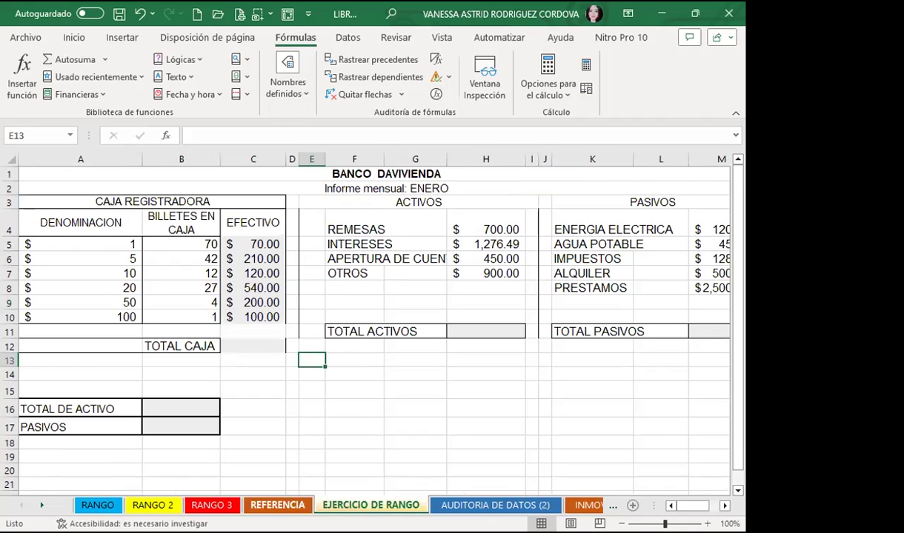
key("ctrl+Page_Up")
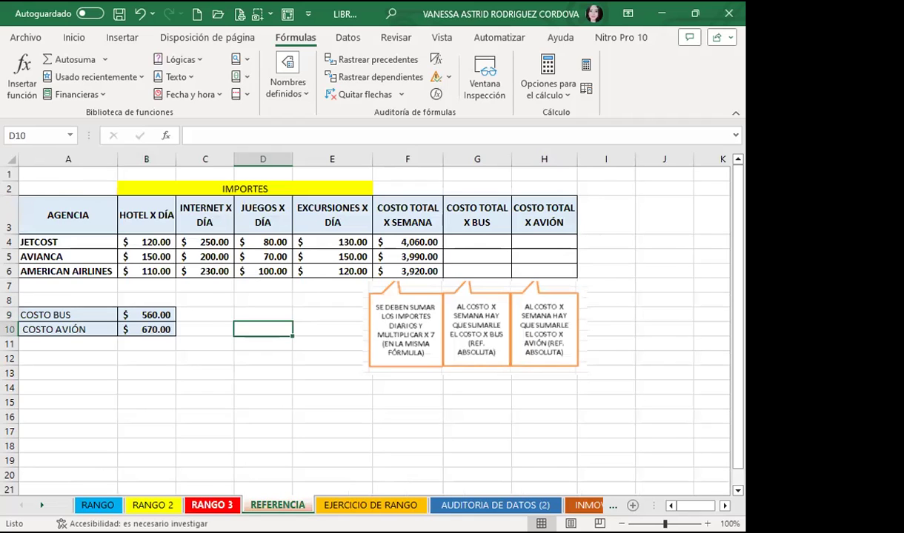
key("ctrl+Page_Up")
key("ctrl+Page_Up")
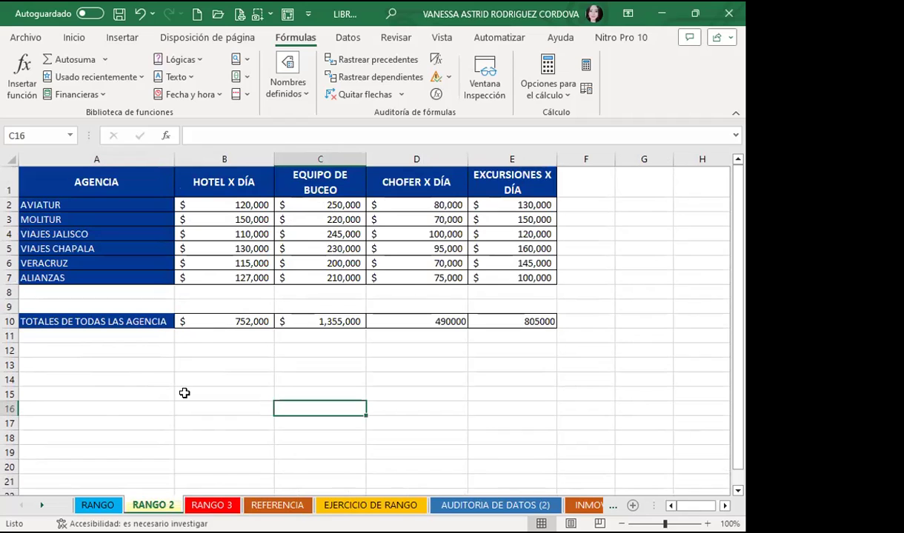
left_click(187, 391)
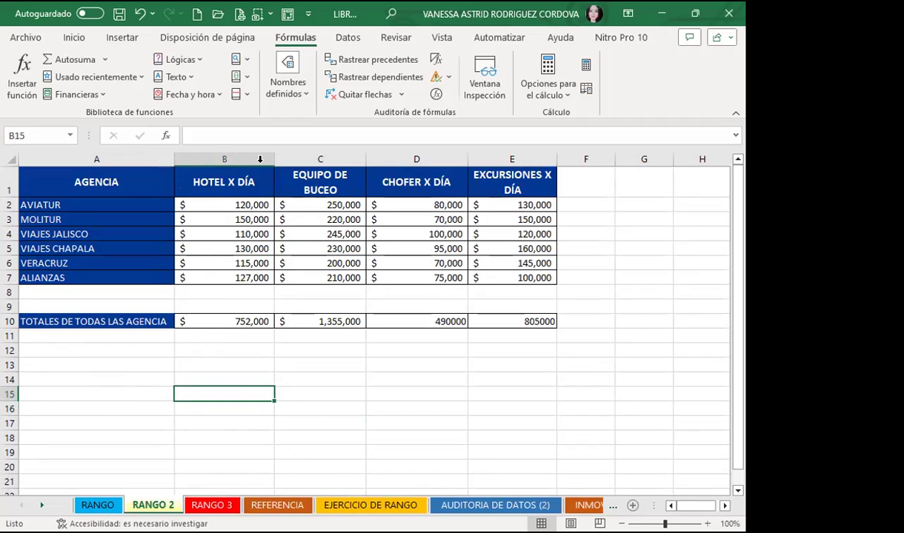
Step: Hide columns C to E (EQUIPO DE BUCEO, CHOFER X DÍA, EXCURSIONES X DÍA) by shrinking them to zero width
left_click(330, 159)
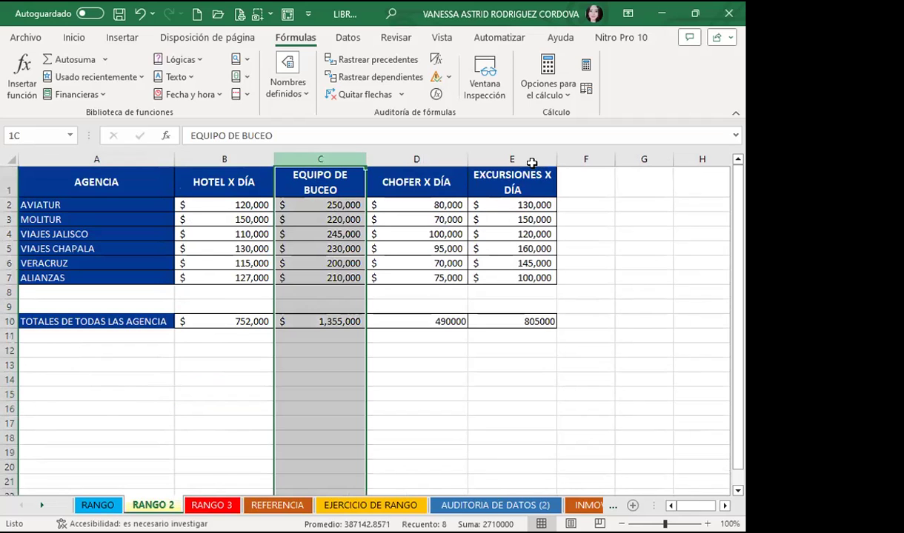
left_click(531, 159, "shift")
left_click_drag(555, 157, 274, 152)
left_click(335, 278)
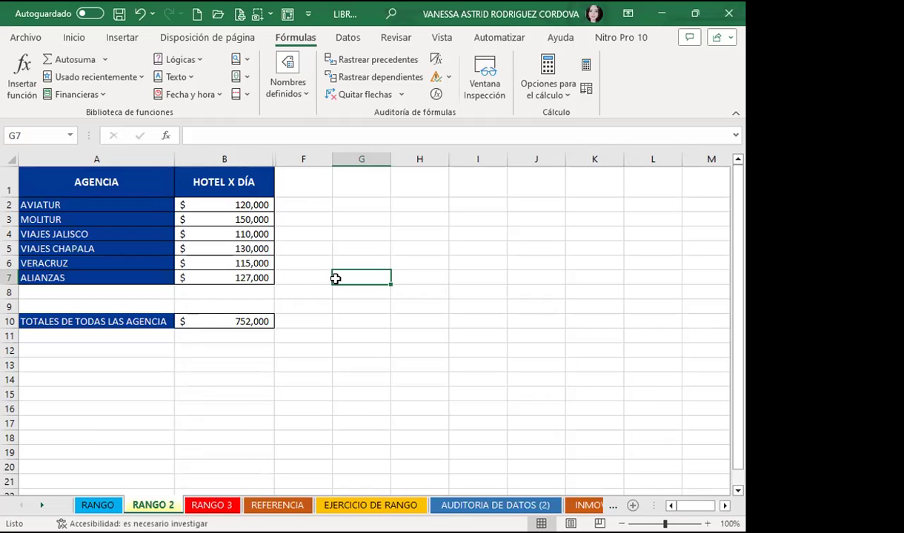
left_click(213, 205)
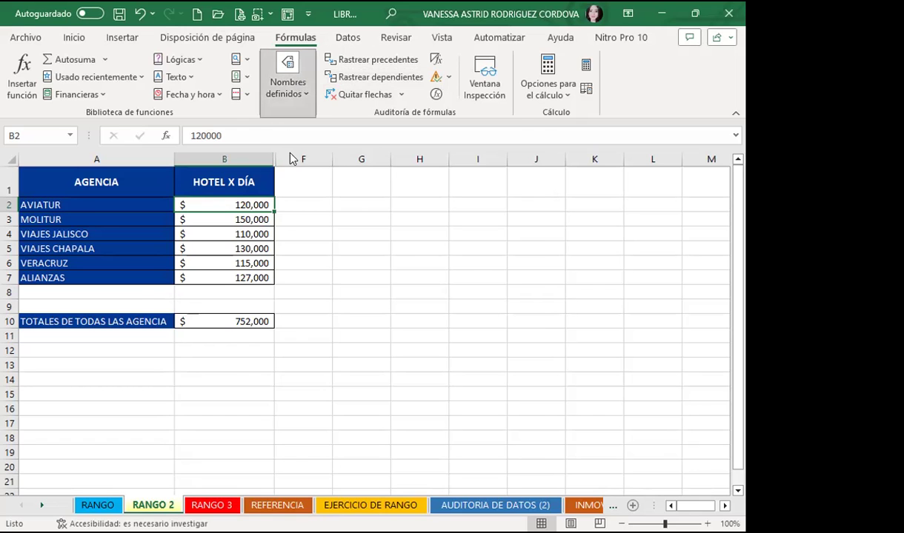
key("ctrl+F3")
left_click_drag(210, 303, 214, 154)
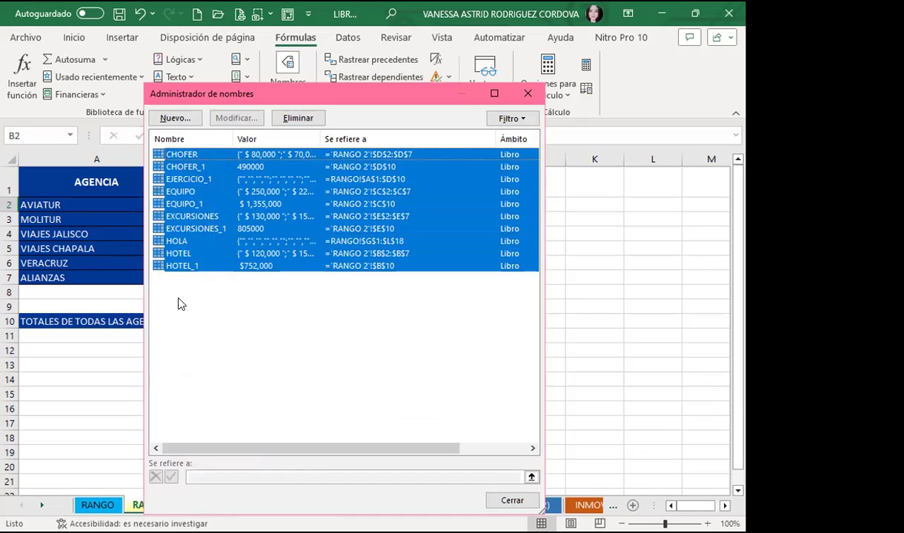
left_click(288, 353)
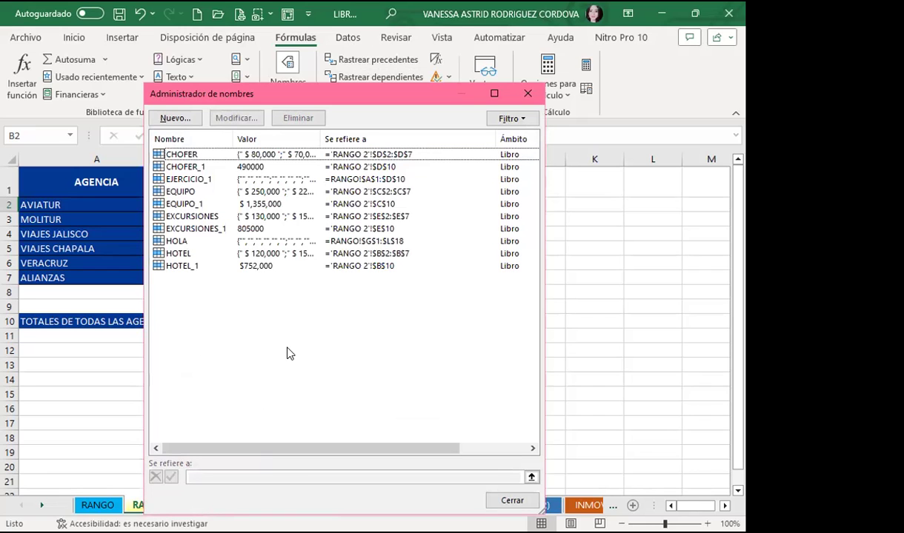
left_click(528, 95)
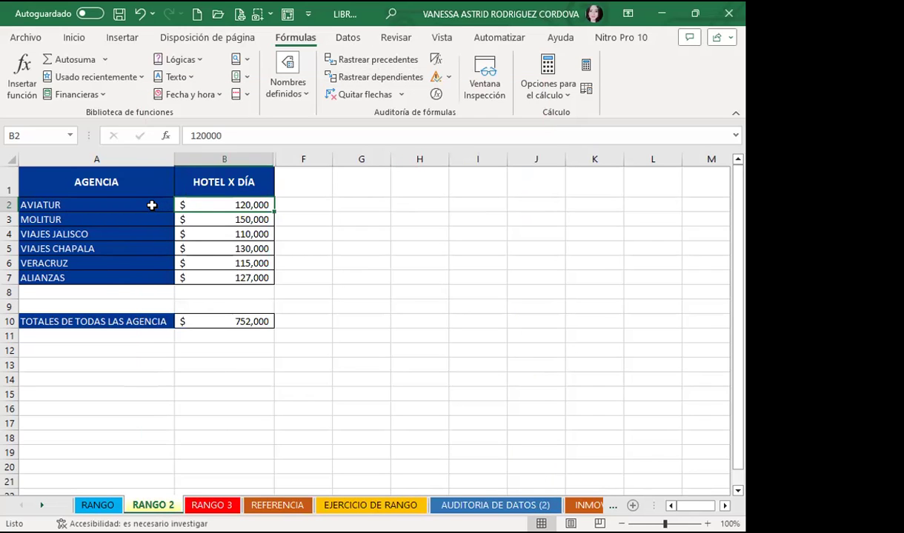
Step: Select A2:B7 and create names from the left column, naming each price after its agency
left_click_drag(151, 204, 231, 271)
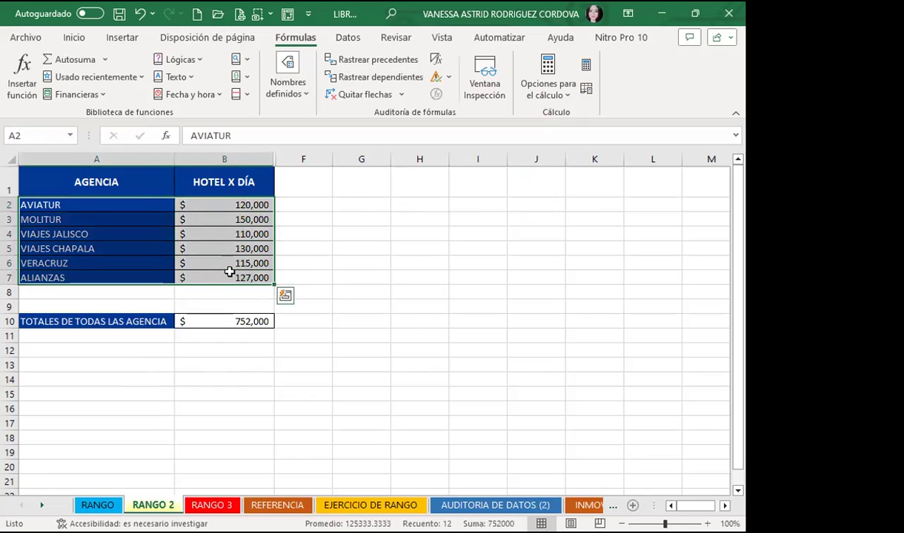
left_click(295, 95)
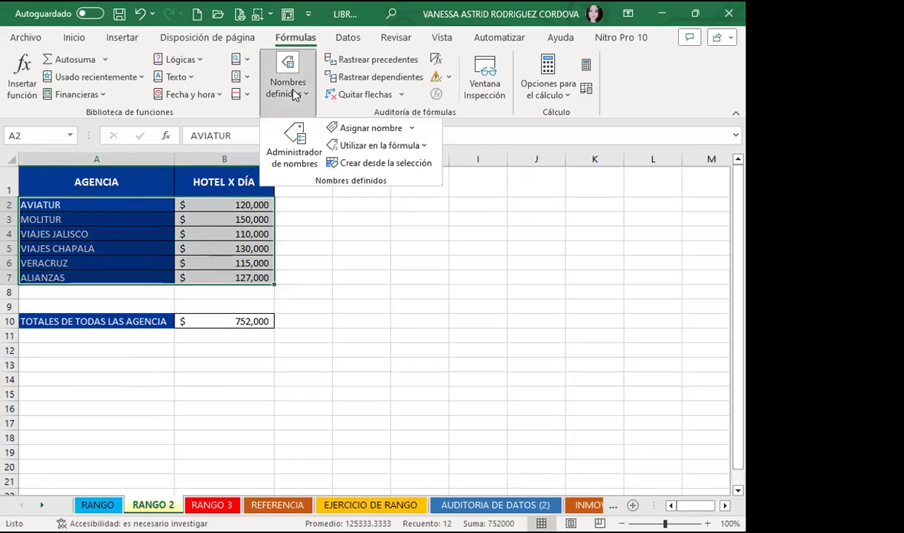
left_click(384, 165)
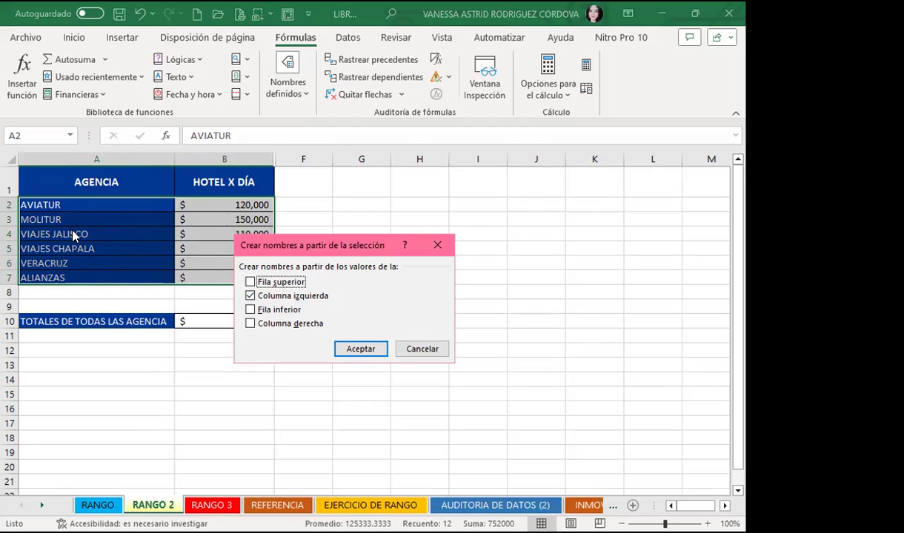
left_click(359, 350)
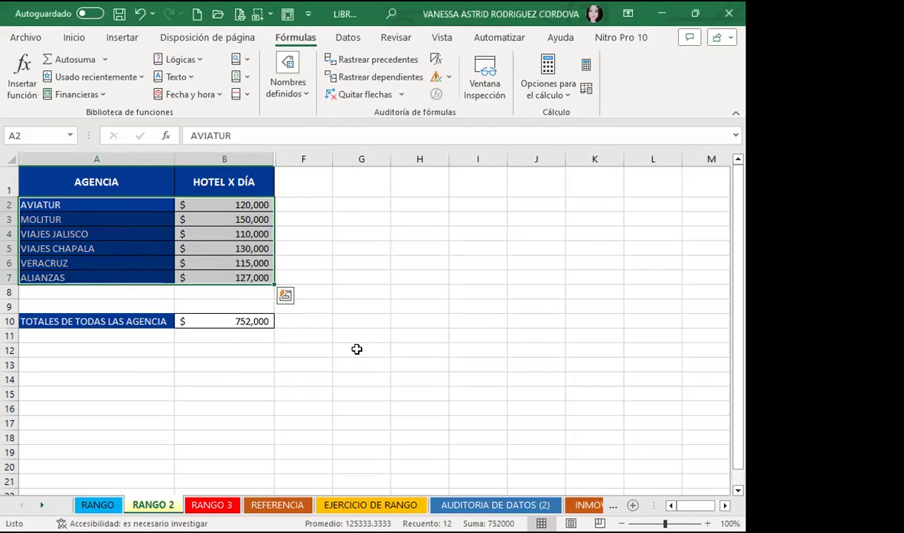
Step: Open the Name Manager and check VIAJES_JALISCO, VIAJES_CHAPALA, VERACRUZ, MOLITUR and HOTEL_1 references
left_click(291, 91)
left_click(293, 133)
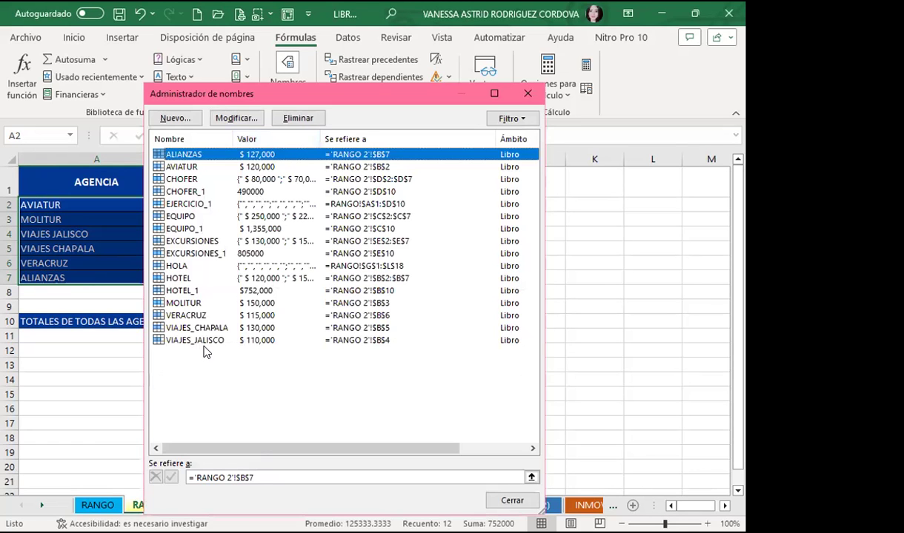
left_click(200, 342)
left_click(209, 331)
left_click(197, 316)
left_click(195, 304)
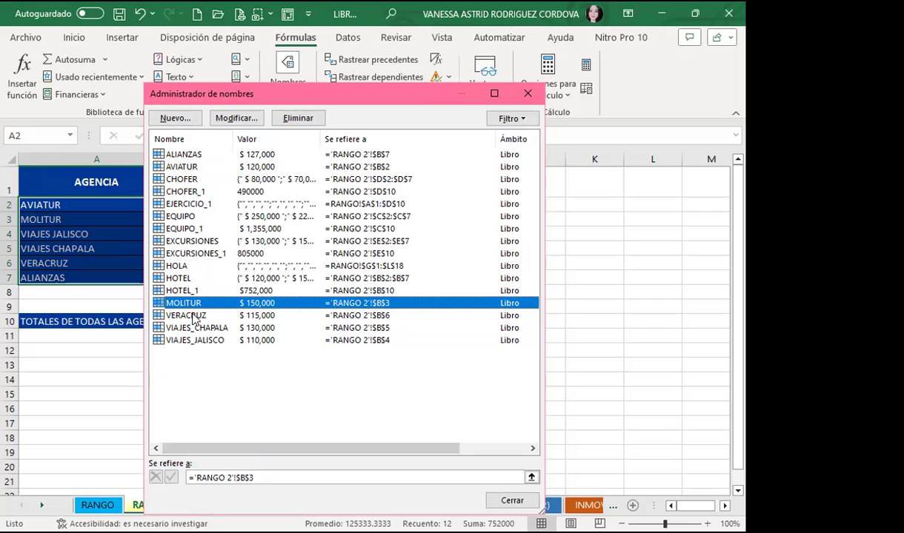
left_click(199, 363)
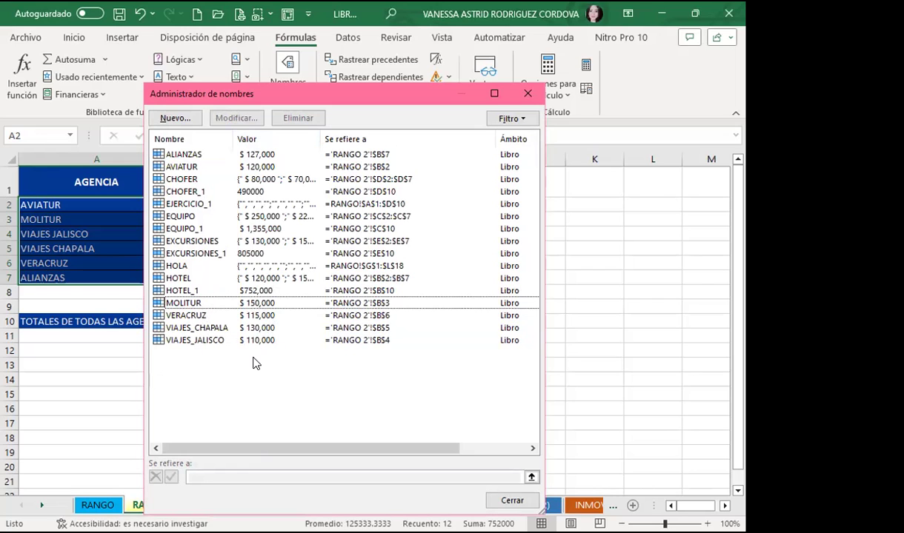
left_click(243, 289)
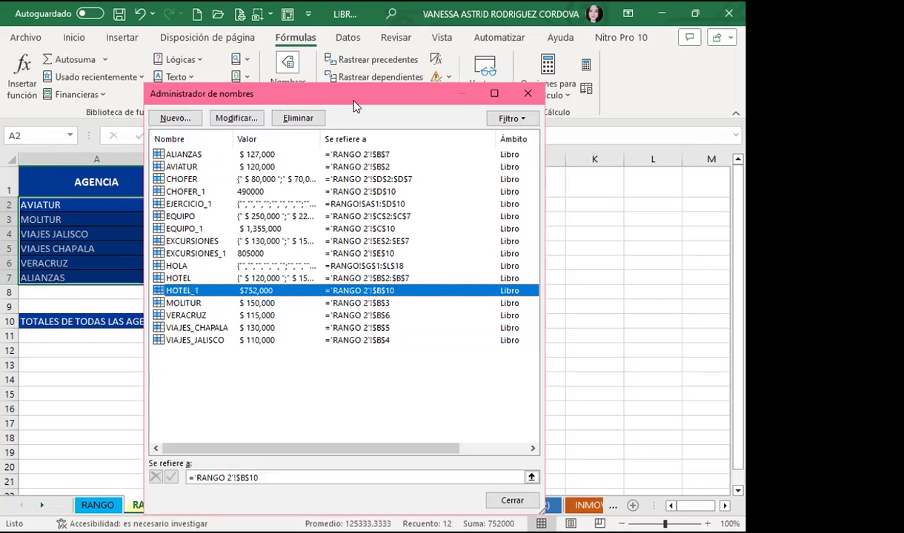
Step: Move the Name Manager aside to compare MOLITUR, AVIATUR and ALIANZAS with their sheet cells
left_click_drag(333, 93, 411, 76)
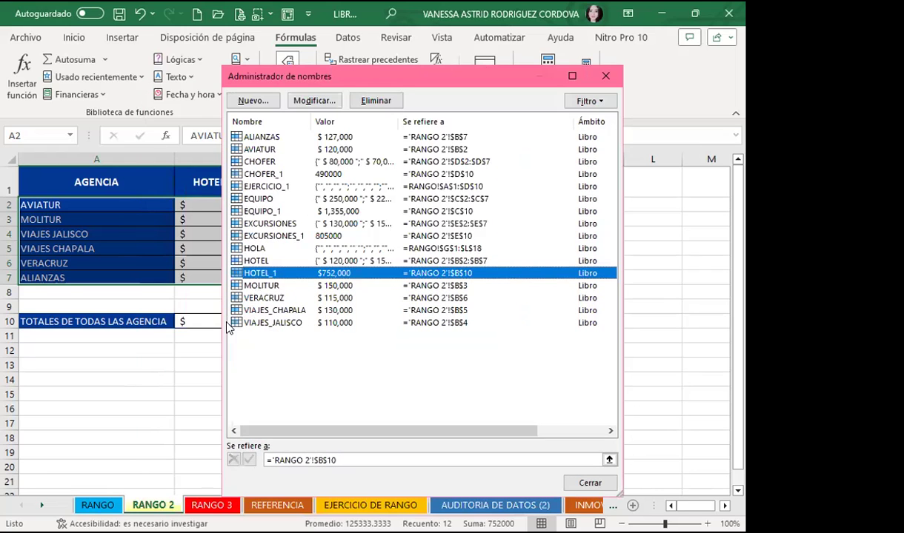
left_click(251, 286)
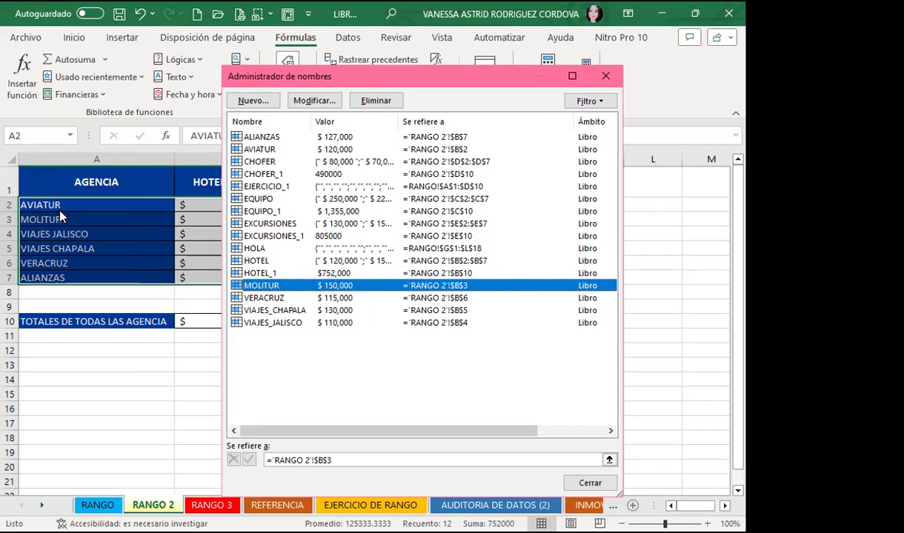
left_click(326, 148)
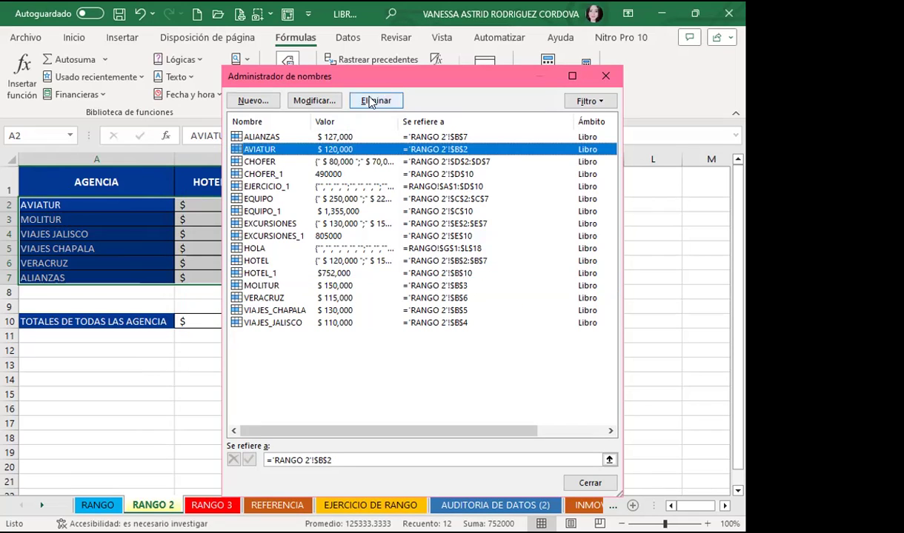
left_click_drag(296, 76, 419, 75)
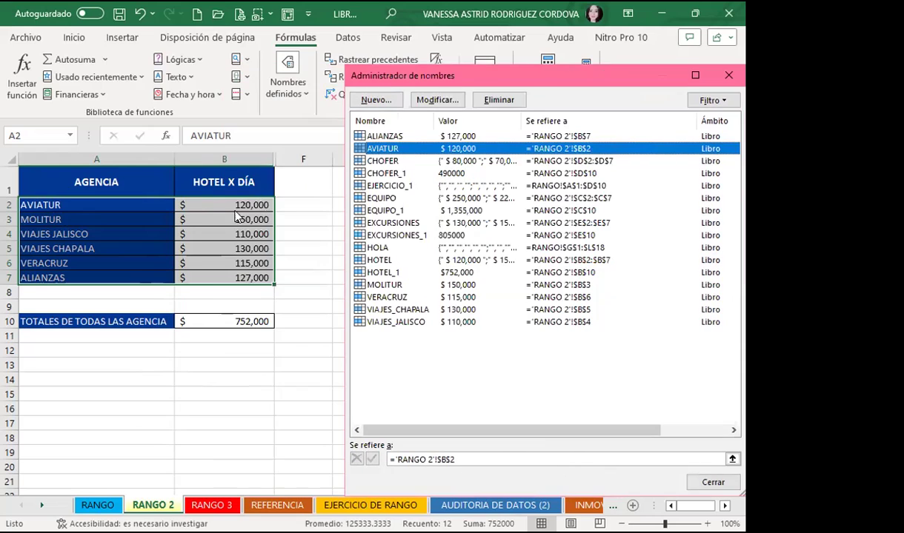
left_click(379, 134)
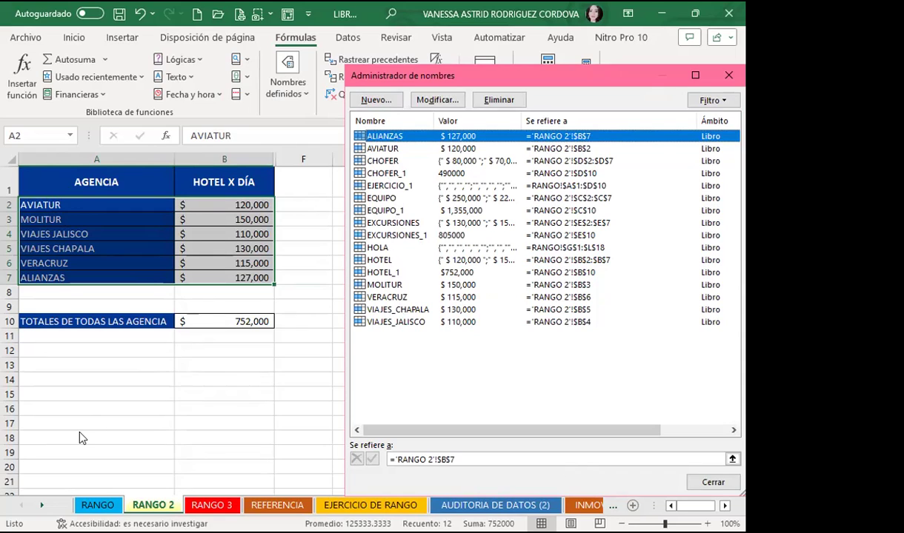
left_click(104, 400)
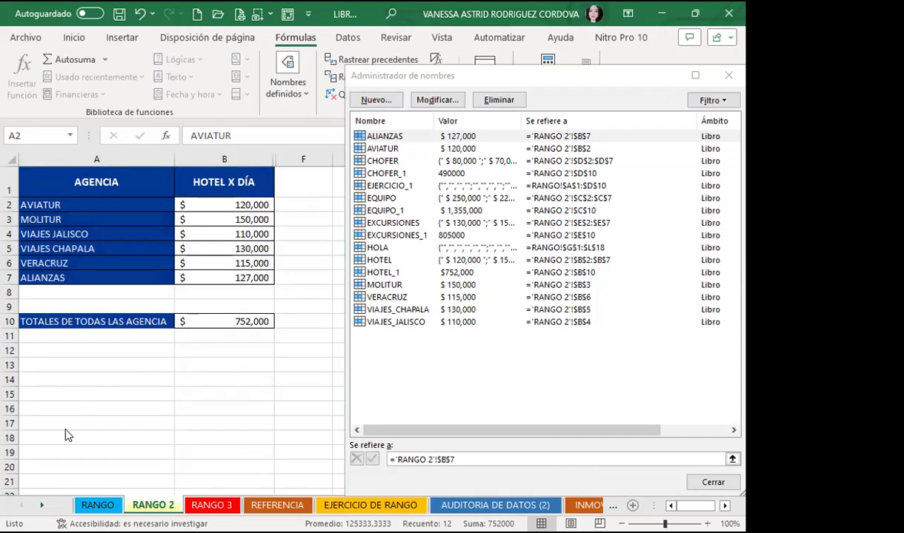
left_click(399, 374)
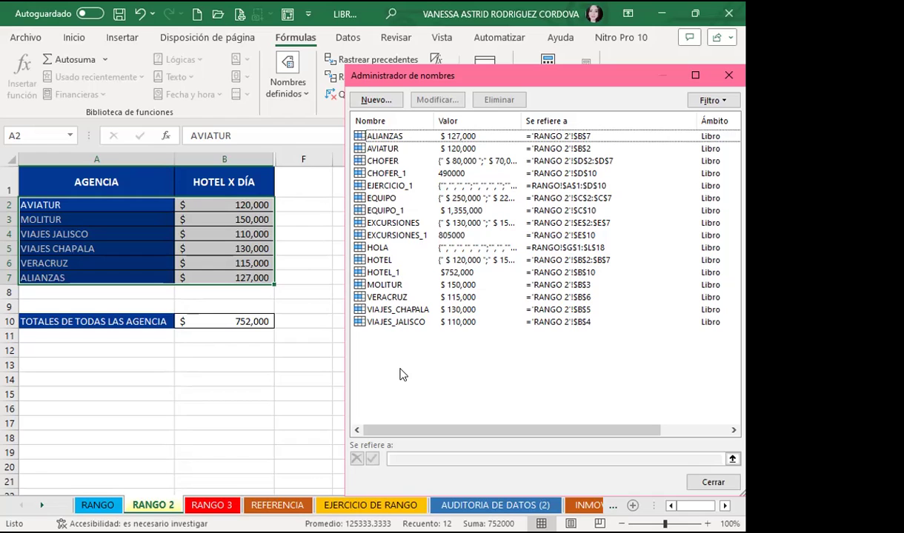
Step: On RANGO 3, select the TOTALES header and totals C2:C6 and start Create from Selection
left_click(729, 77)
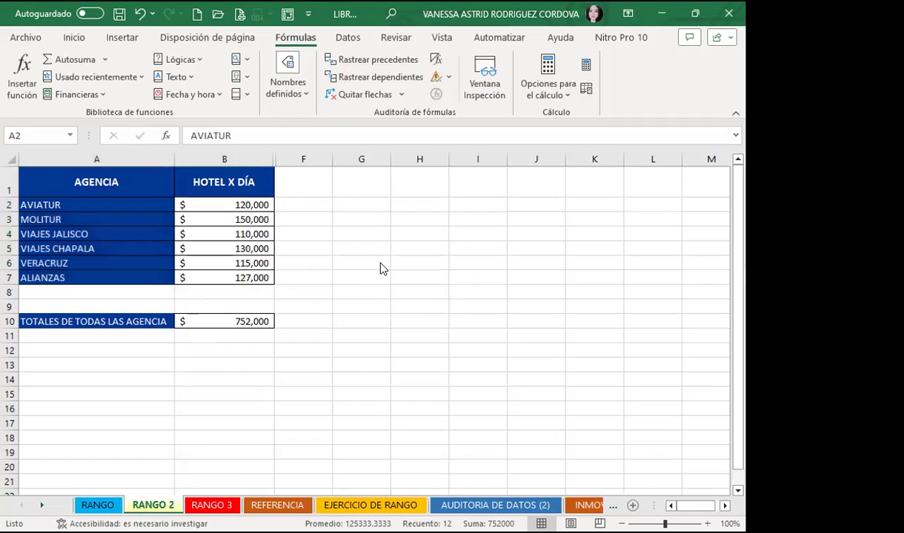
left_click(209, 206)
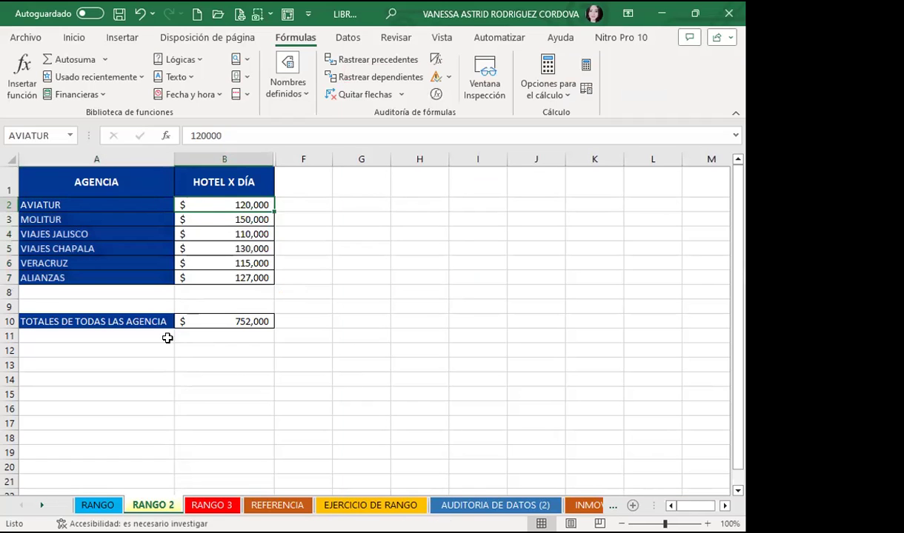
left_click(194, 503)
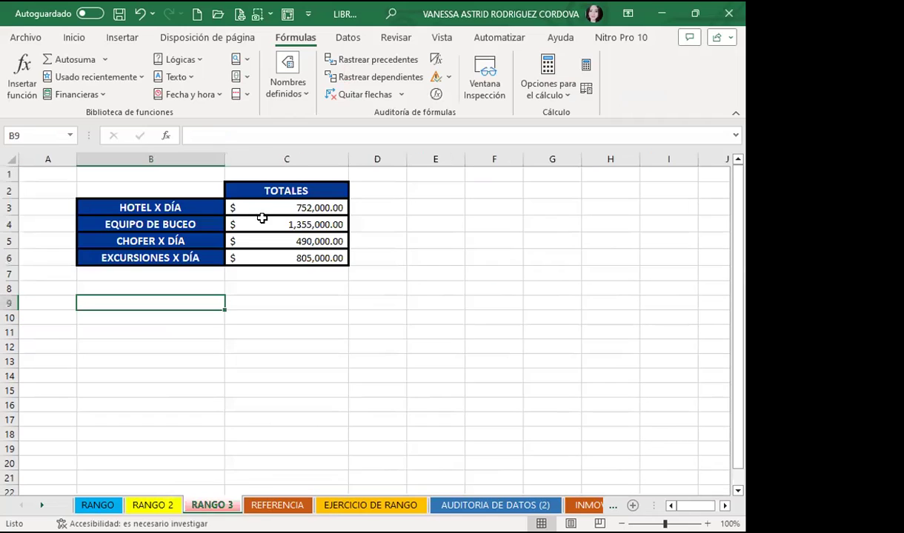
left_click_drag(319, 190, 320, 260)
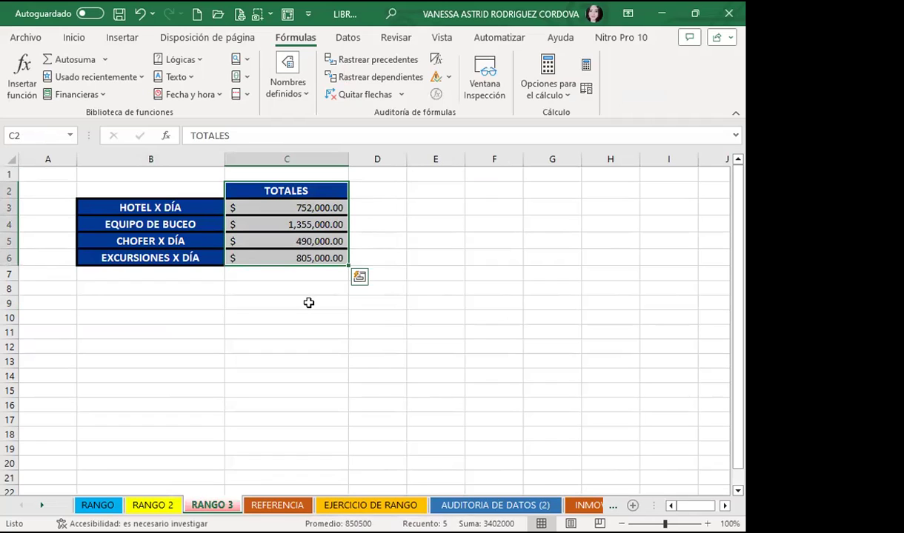
left_click(290, 90)
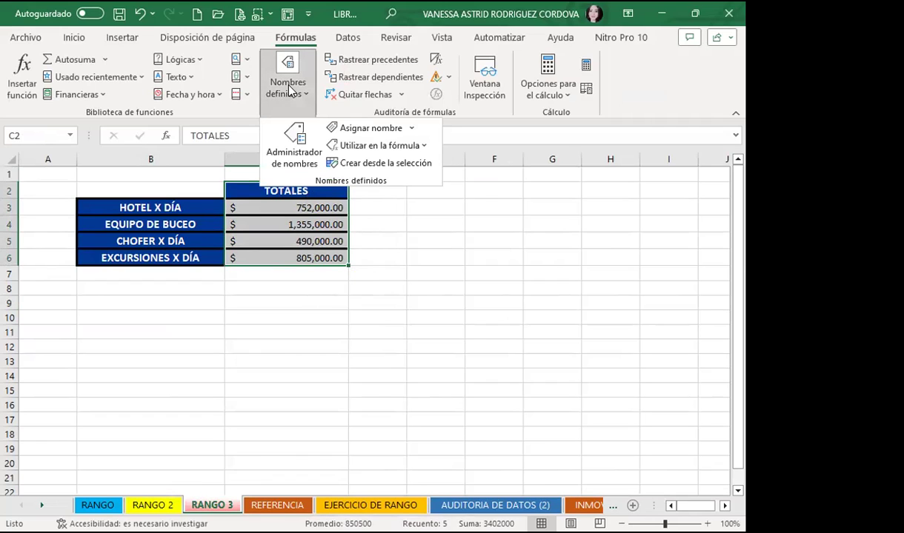
left_click(383, 164)
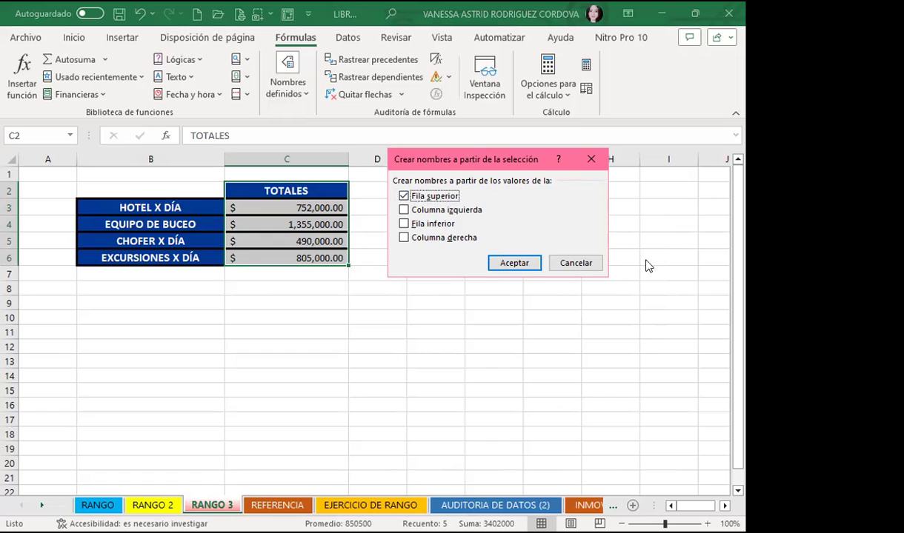
Step: Try Create from Selection on B2:C6, toggling the name source, then dismiss without creating names
left_click(579, 262)
left_click_drag(183, 183, 298, 257)
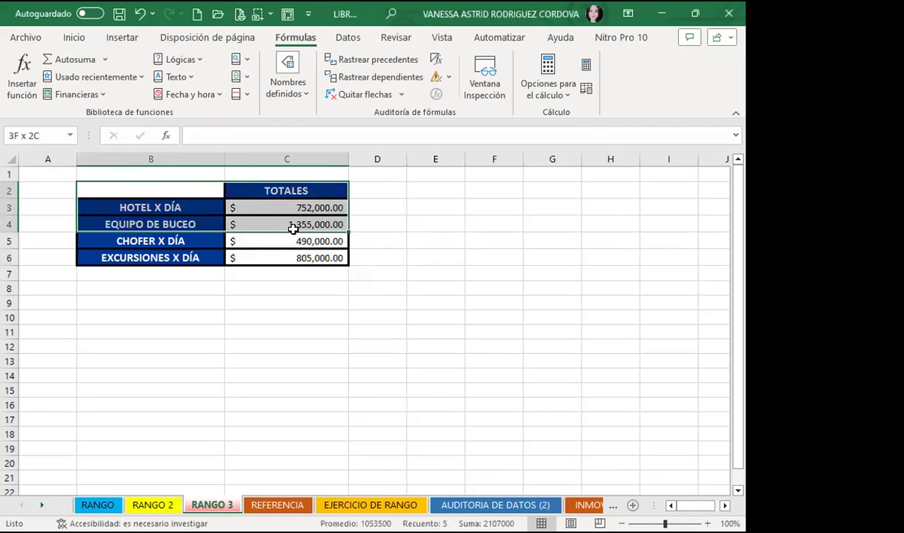
left_click(278, 87)
left_click(348, 162)
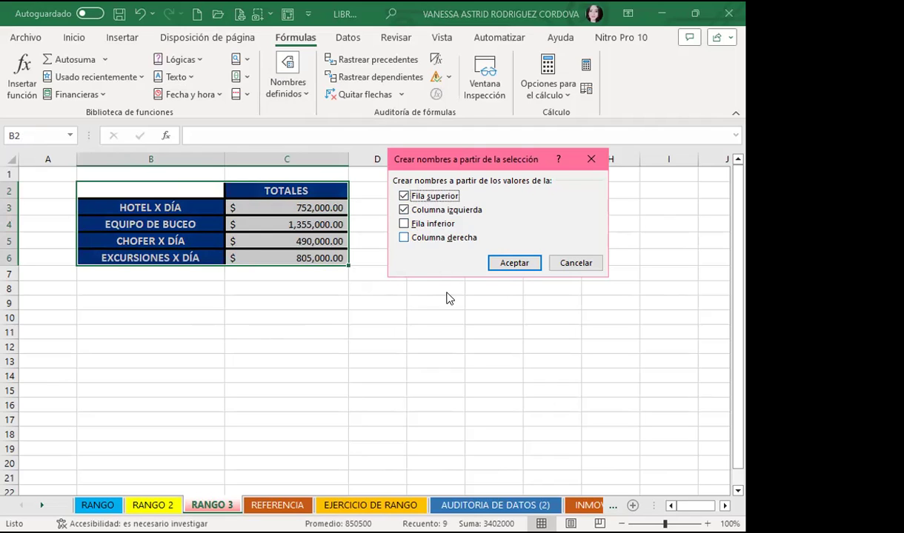
left_click(404, 196)
left_click(404, 209)
left_click(404, 197)
left_click(575, 263)
left_click(287, 302)
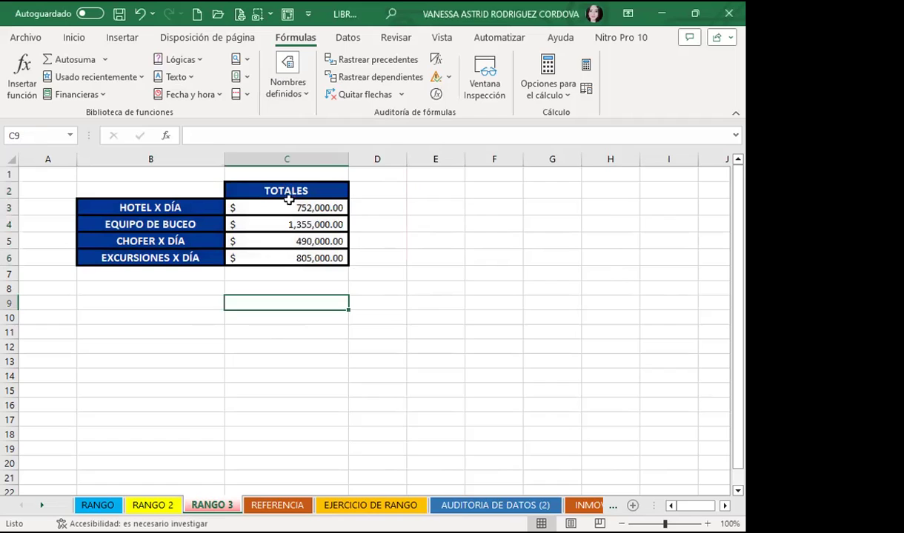
Step: Create the TOTALES name from C2:C6 using the top row, then open the Name Manager with Ctrl+F3
left_click_drag(295, 190, 260, 257)
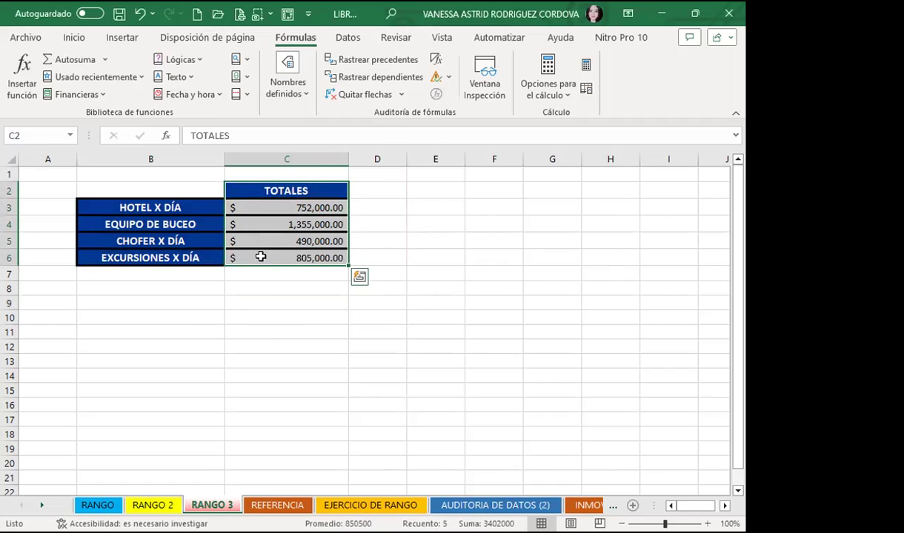
left_click(280, 91)
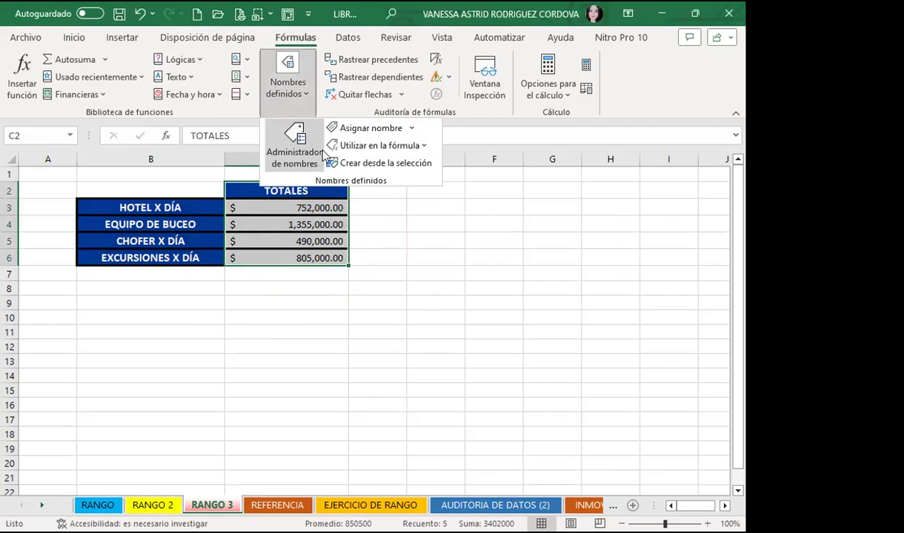
left_click(327, 163)
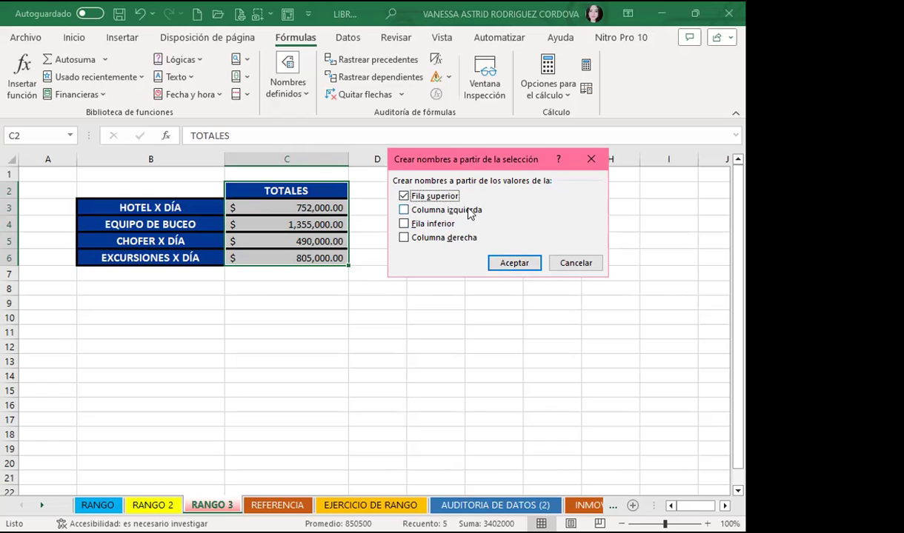
left_click(506, 263)
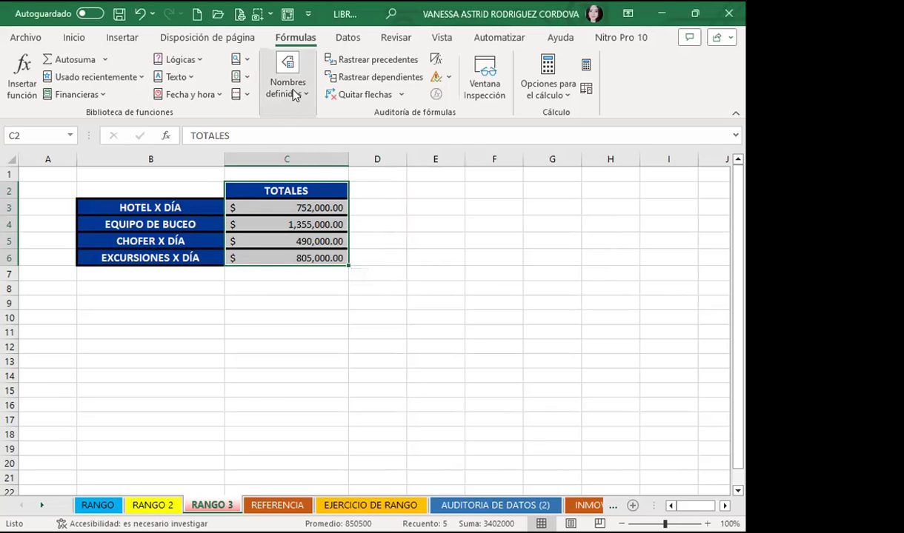
key("ctrl+F3")
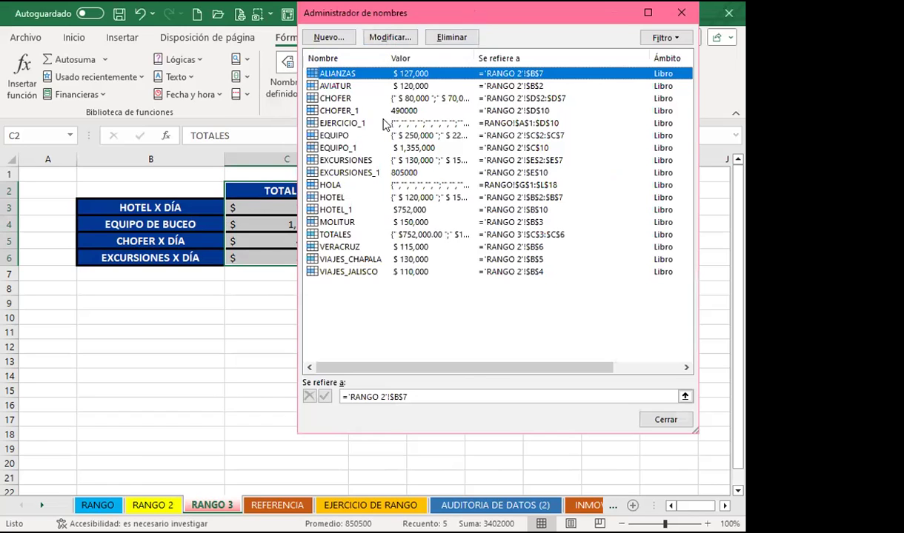
Step: Open TOTALES for editing to confirm it refers to 'RANGO 3'!$C$3:$C$6, then cancel unchanged
left_click_drag(472, 14, 519, 63)
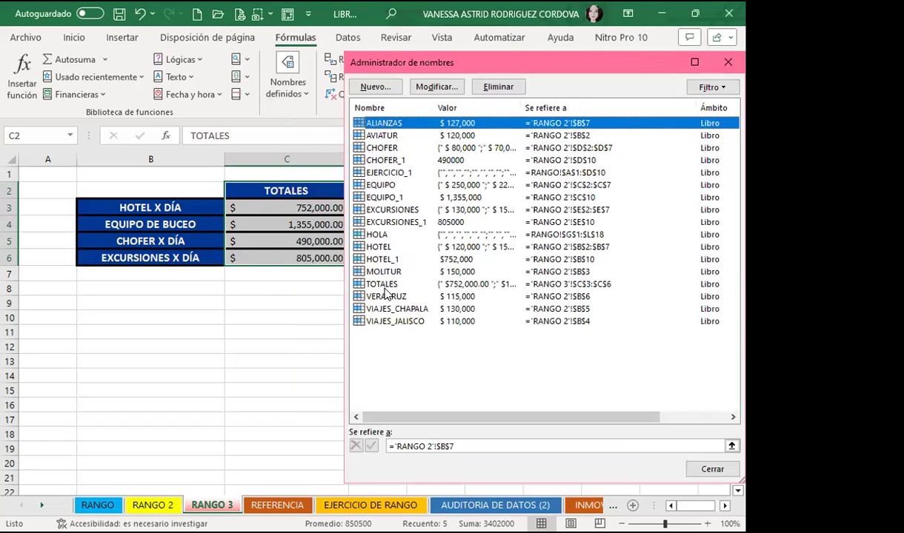
left_click(370, 283)
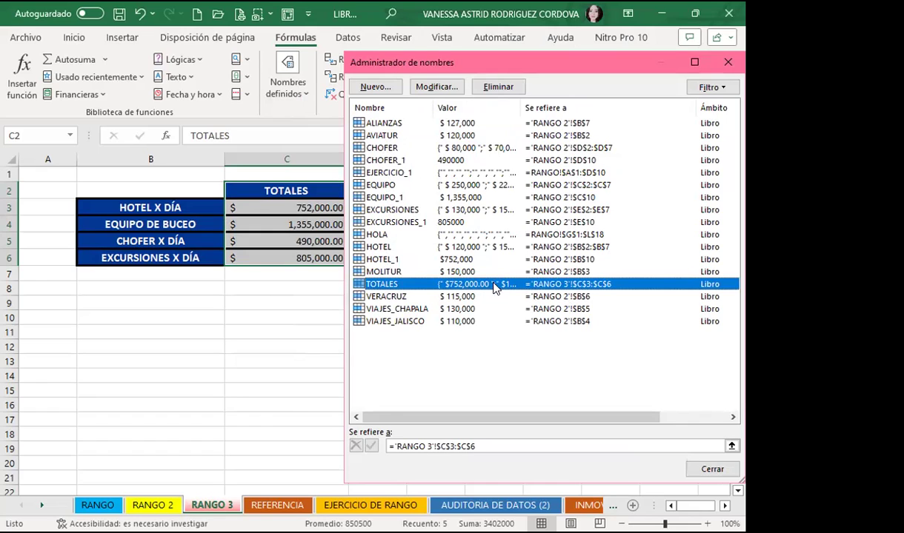
left_click(438, 87)
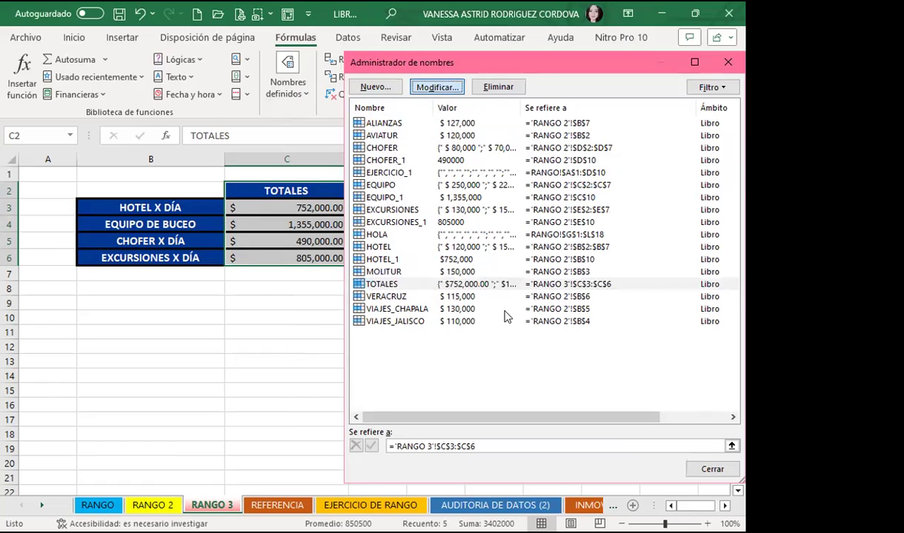
left_click(624, 339)
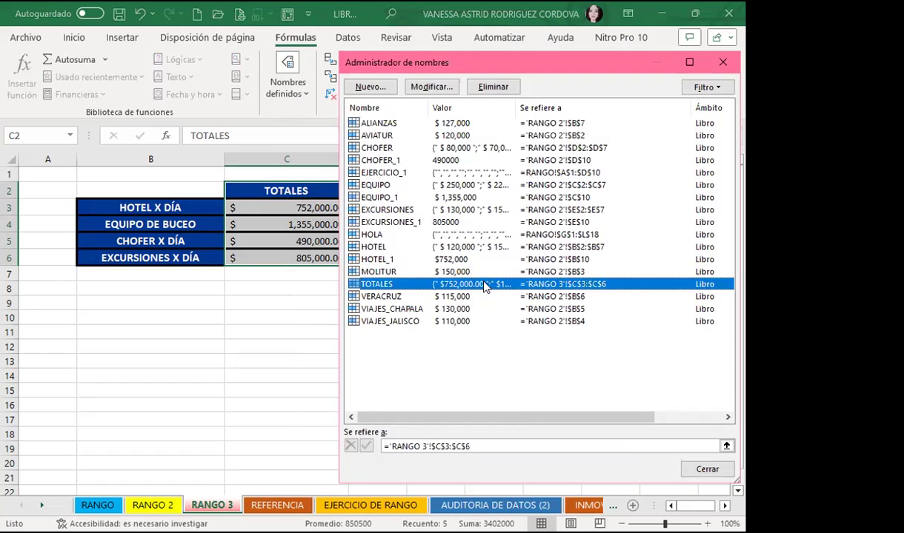
double_click(463, 288)
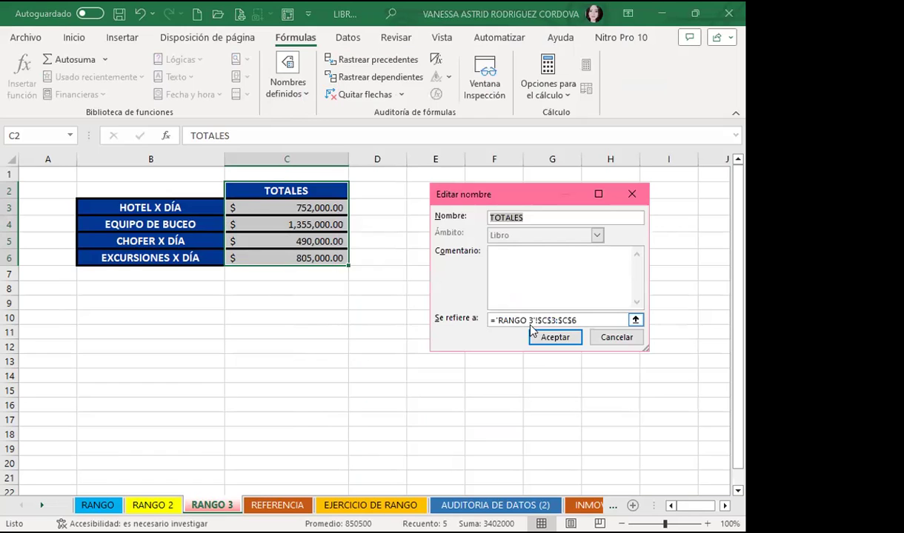
left_click(582, 319)
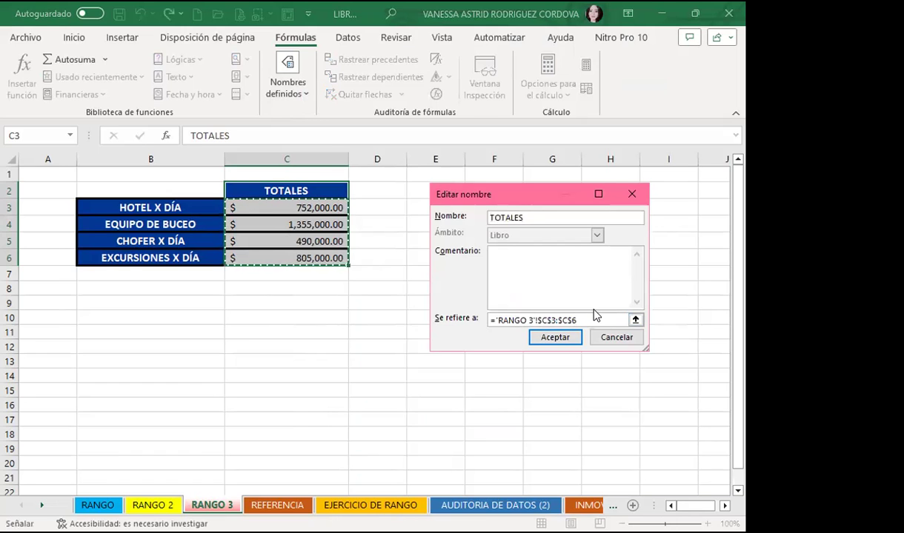
key("Left")
key("Left")
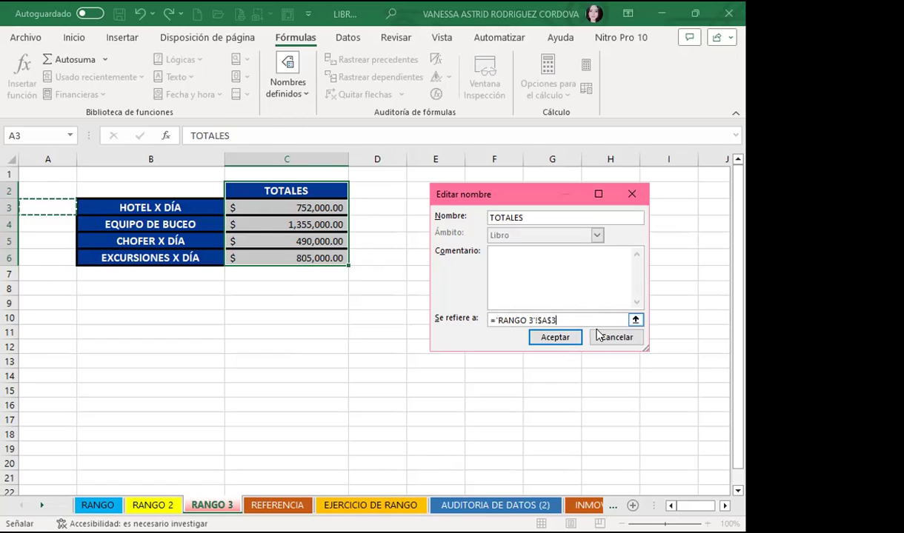
left_click_drag(615, 337, 535, 334)
key("Escape")
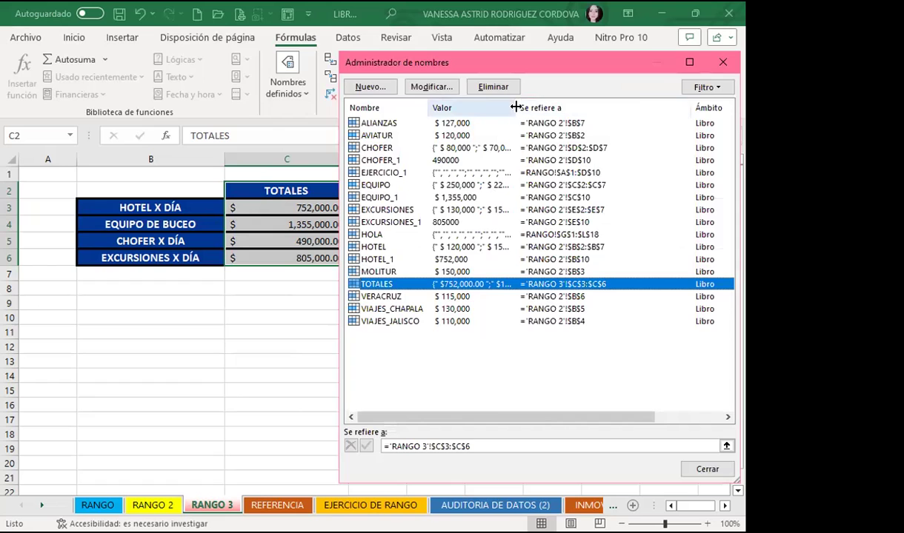
Step: Widen the name list columns, check HOTEL, EXCURSIONES, EQUIPO and CHOFER references, then close it
left_click_drag(513, 110, 702, 110)
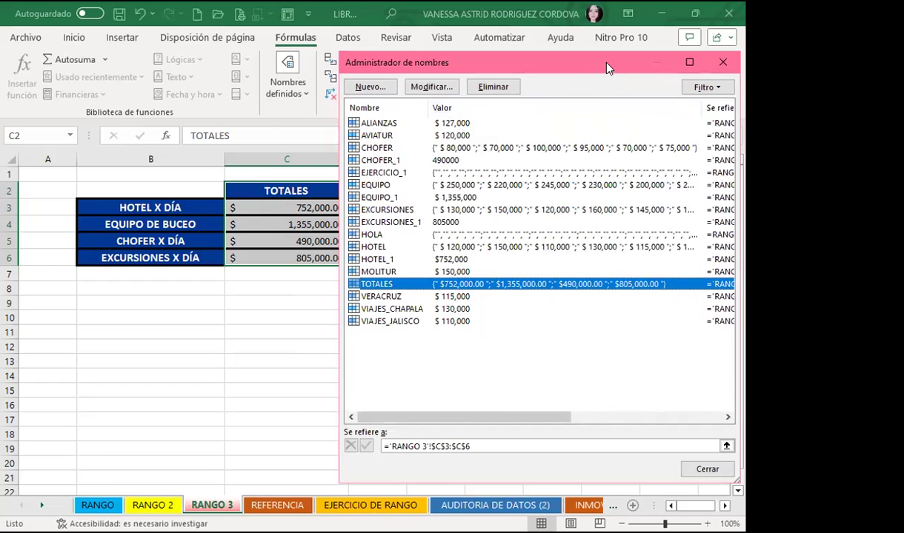
left_click_drag(548, 62, 400, 68)
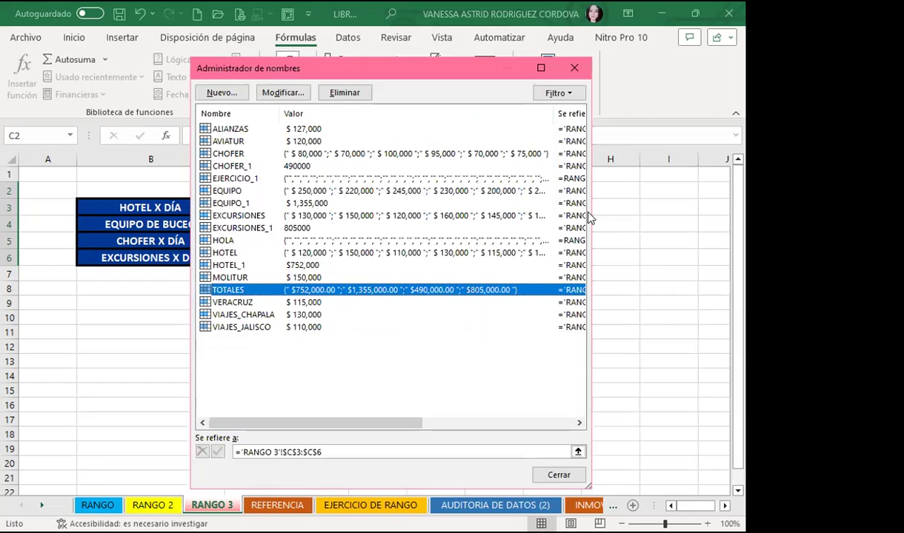
left_click_drag(591, 213, 735, 213)
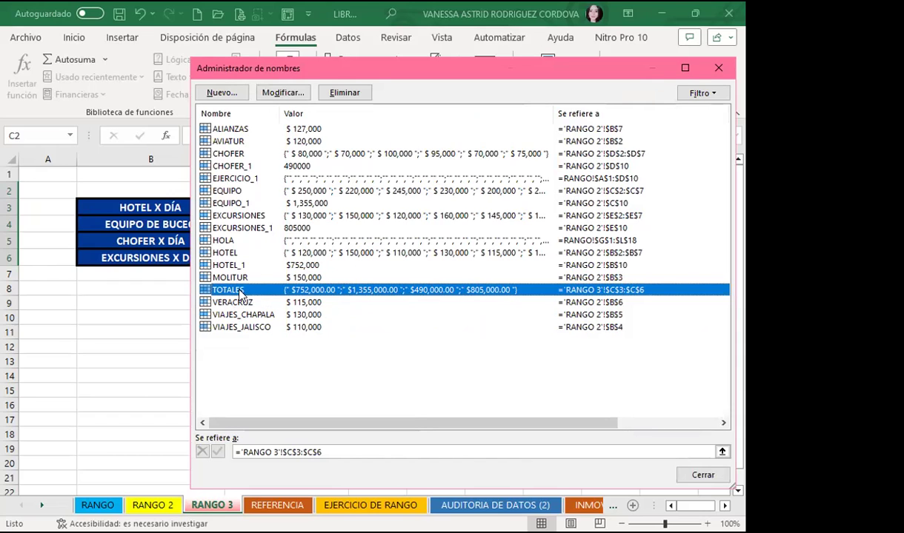
left_click(345, 254)
left_click(339, 216)
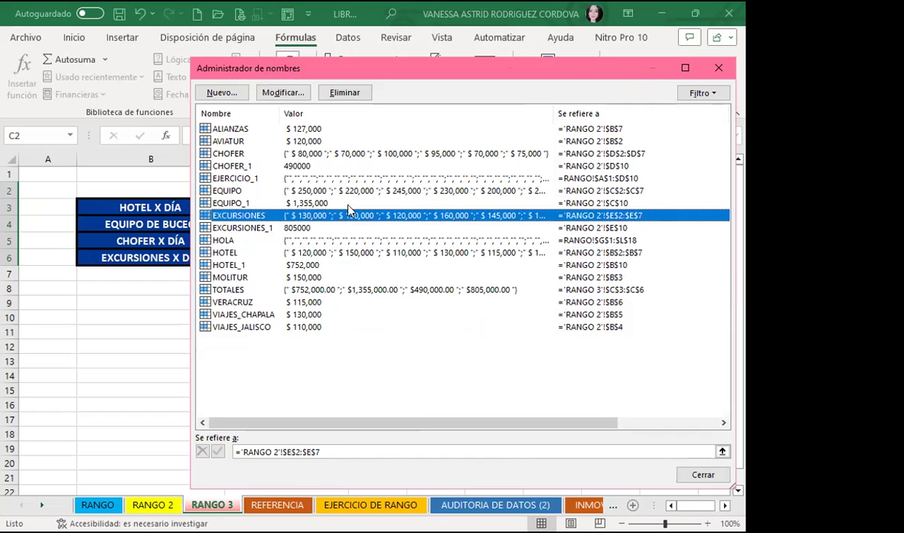
left_click(340, 190)
left_click(361, 154)
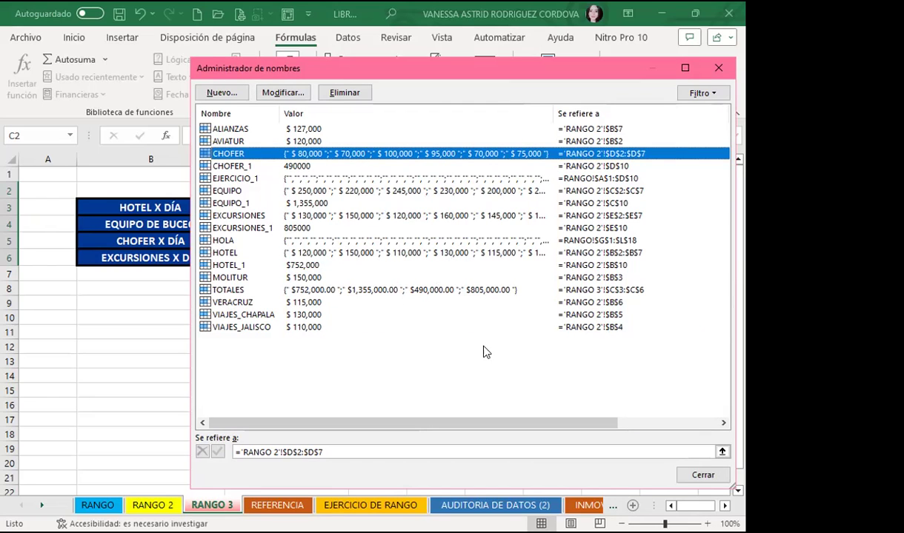
left_click(718, 67)
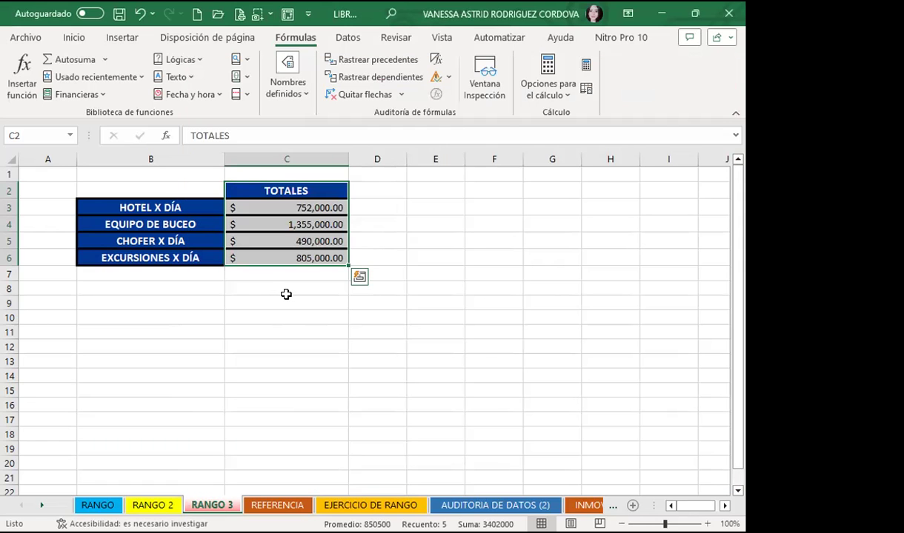
Step: Select C3 to confirm its total comes from =HOTEL_1
left_click(262, 286)
left_click(265, 209)
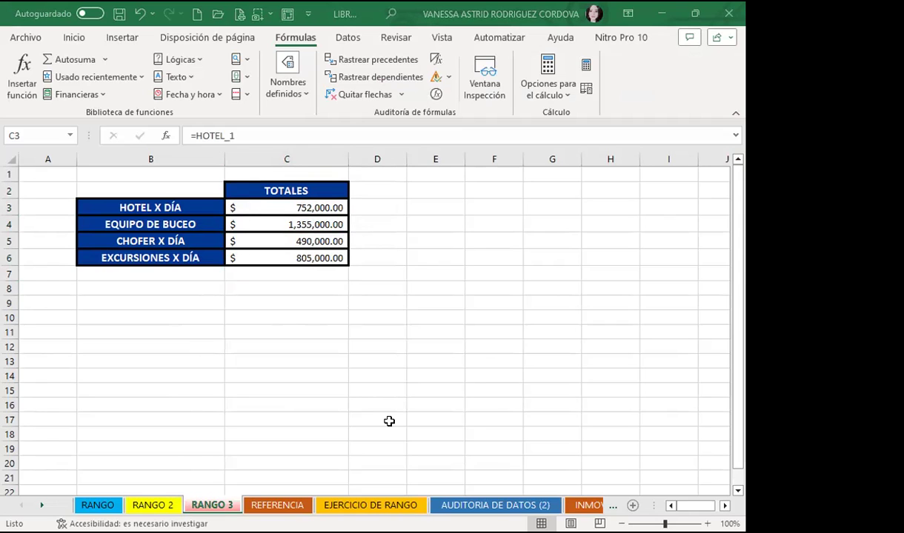
scroll(338, 303, "down", 3)
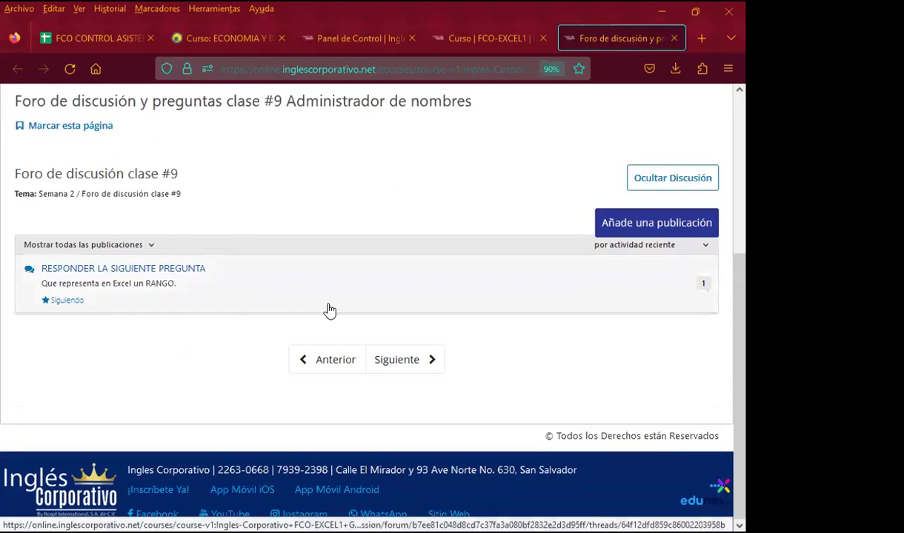